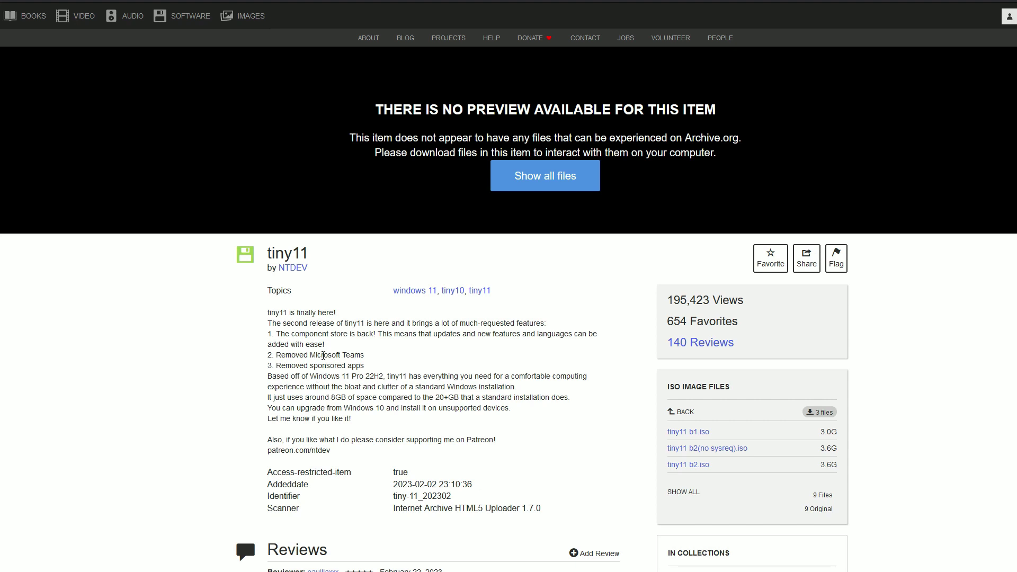
Review the tiny11 release description, its Windows 11 Pro 22H2 base, and the downloadable ISO files, especially tiny11 b2(no sysreq).iso
left_click_drag(310, 376, 383, 374)
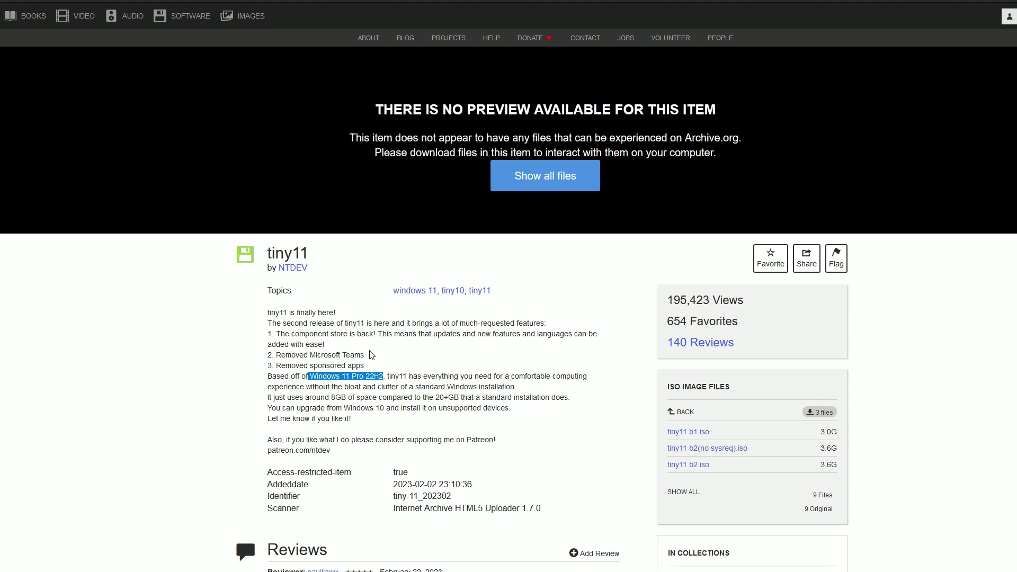
left_click(463, 381)
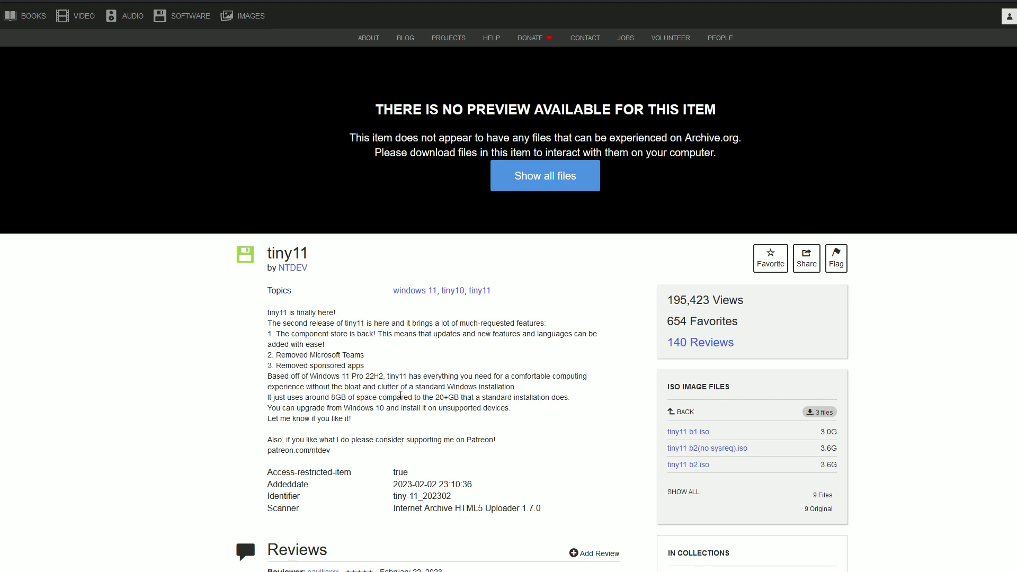
scroll(400, 396, "down", 2)
scroll(409, 362, "up", 2)
mouse_move(694, 480)
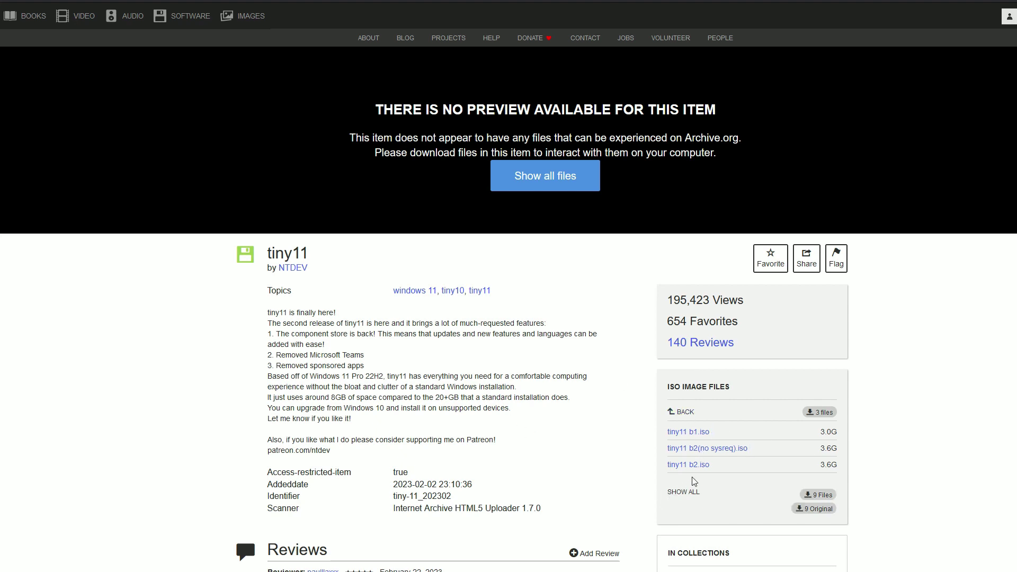
mouse_move(714, 460)
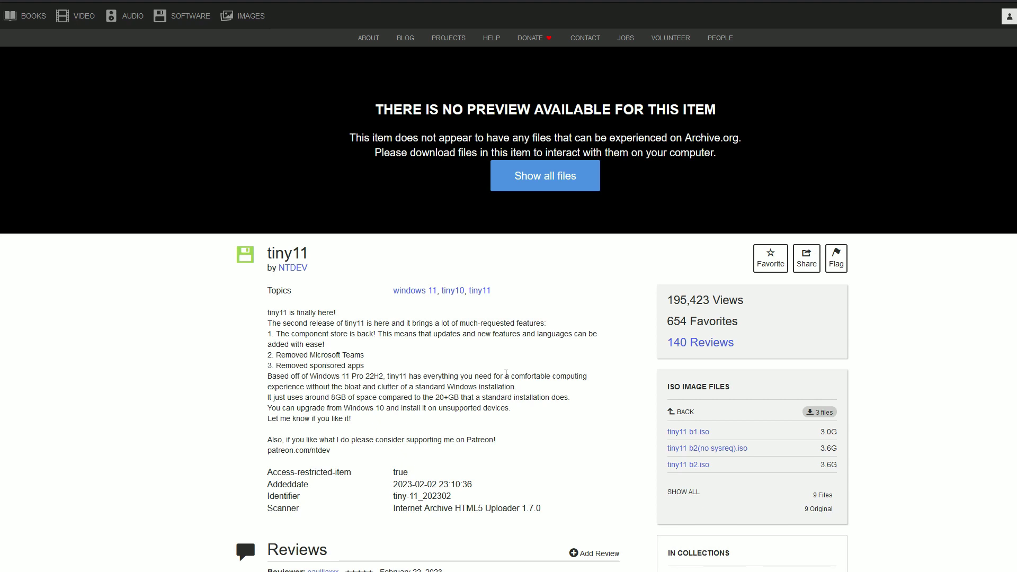
left_click_drag(665, 448, 748, 450)
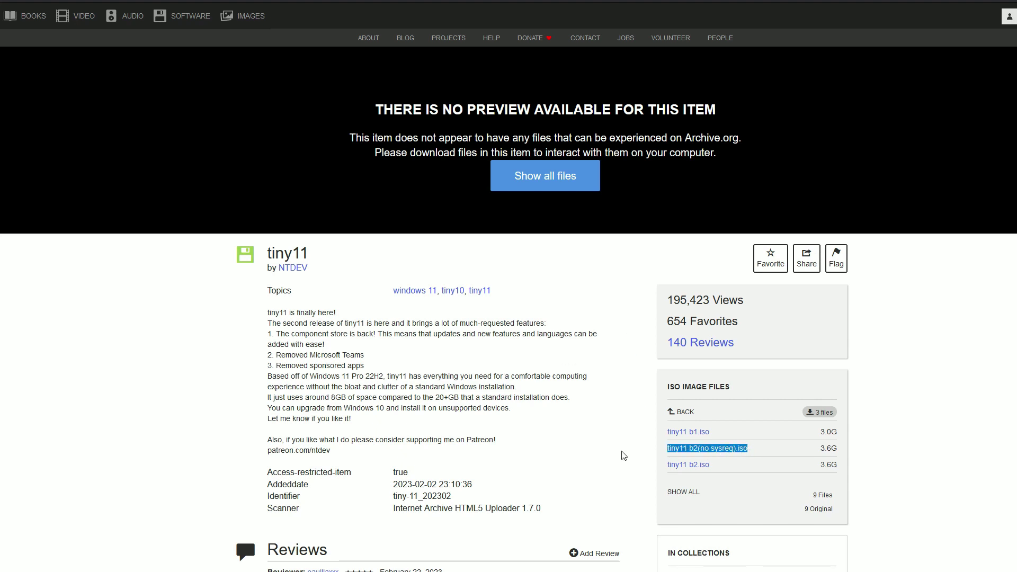
left_click(581, 437)
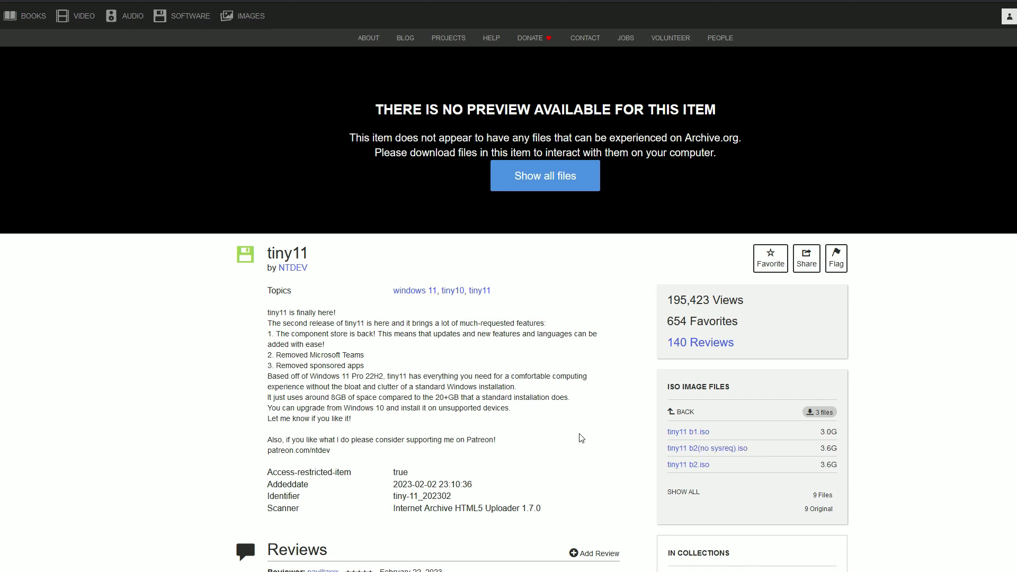
left_click_drag(666, 449, 784, 452)
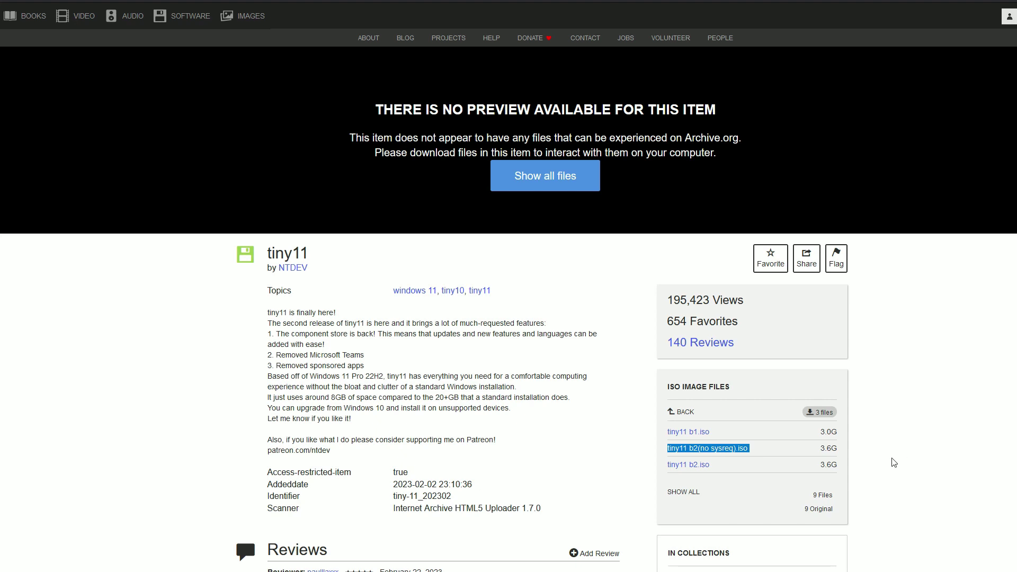
mouse_move(665, 447)
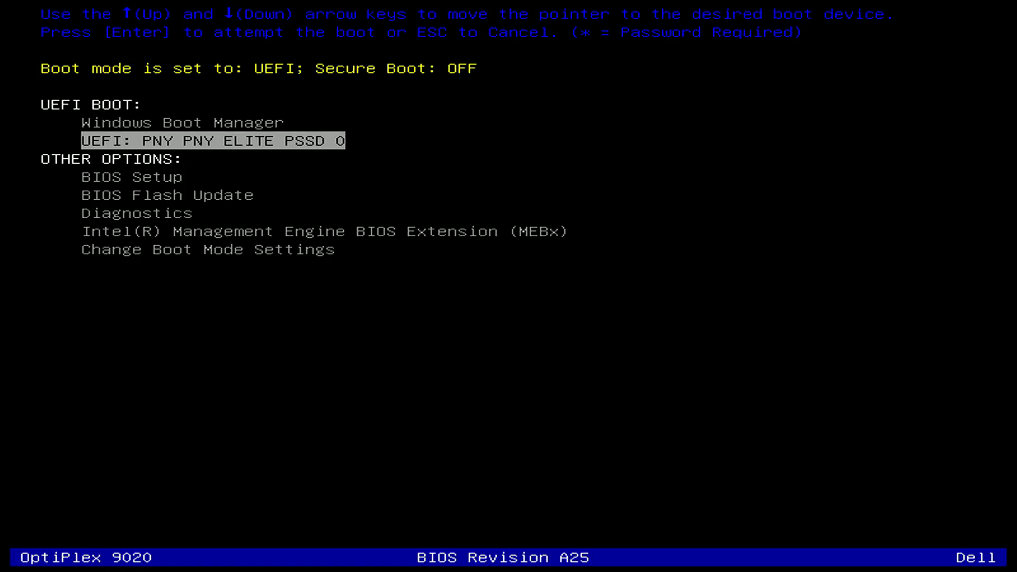
Boot the computer from the UEFI PNY ELITE PSSD drive
key("Up")
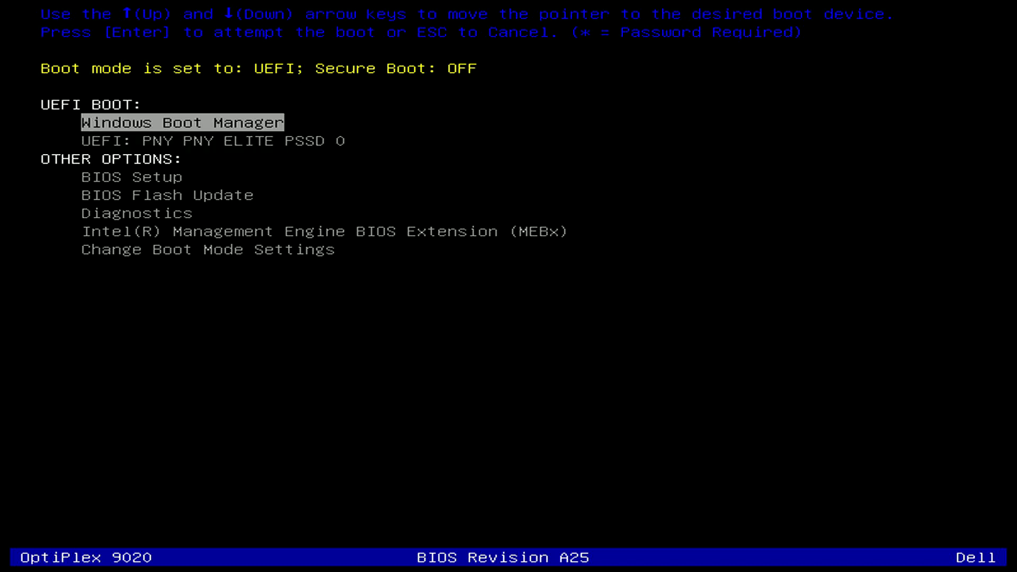
key("Down")
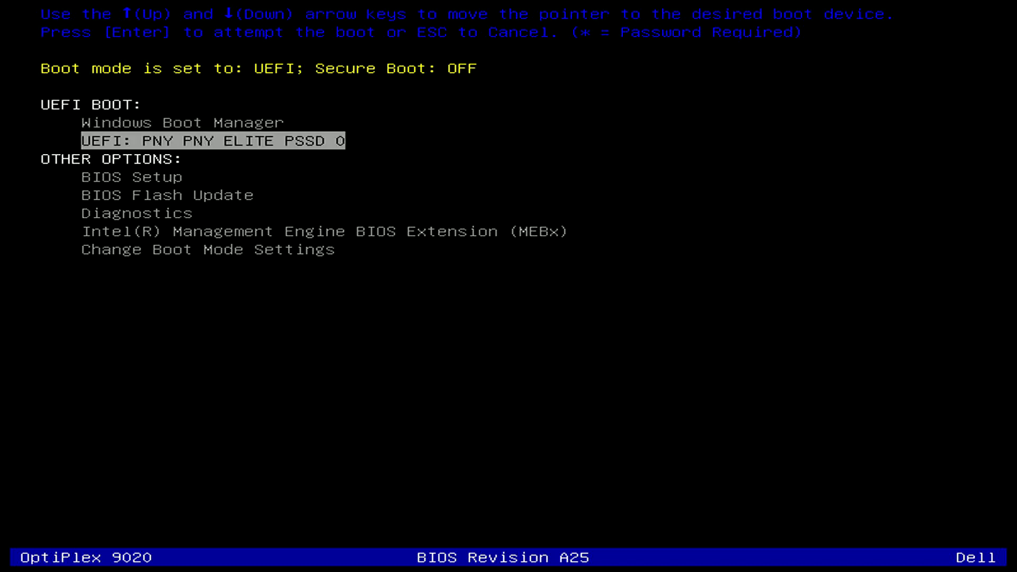
key("Return")
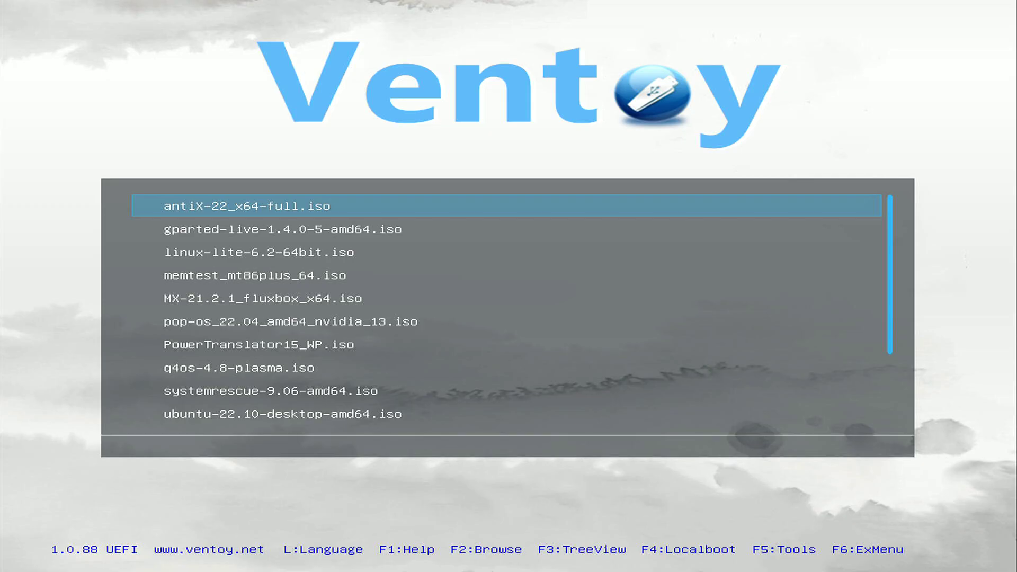
Choose Windows 11 tiny b2.iso from the Ventoy image list and boot it in normal mode
key("Down")
key("Down")
key("Down")
key("Down")
key("Down")
key("Down")
key("Down")
key("Down")
key("Down")
key("Down")
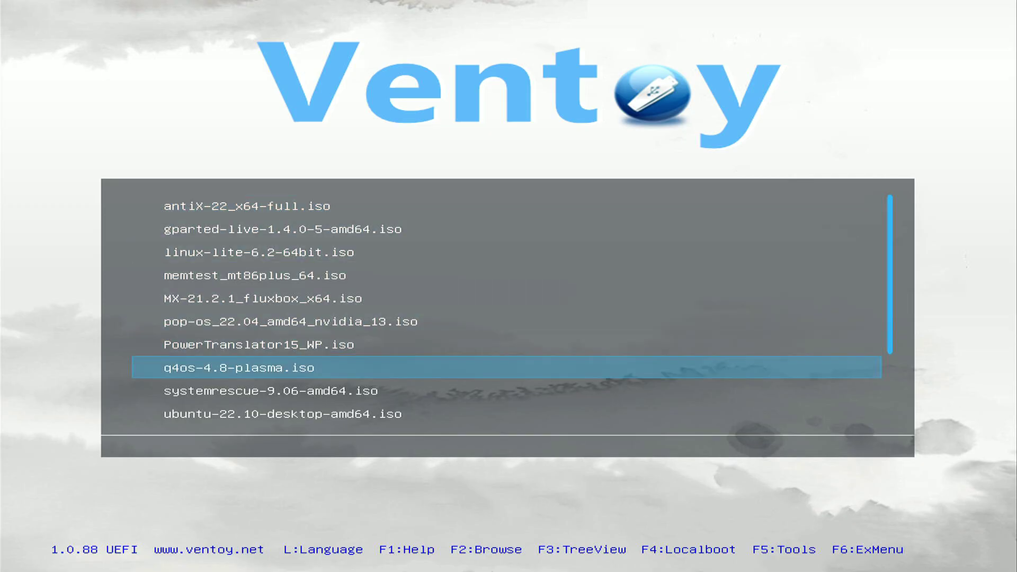
key("Down")
key("Down")
key("Down")
key("Down")
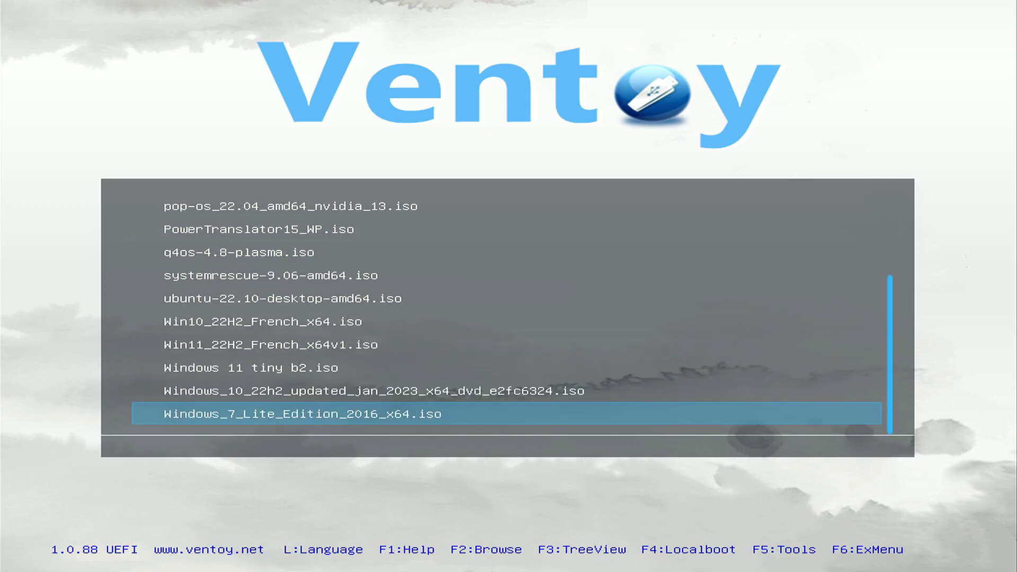
key("Up")
key("Up")
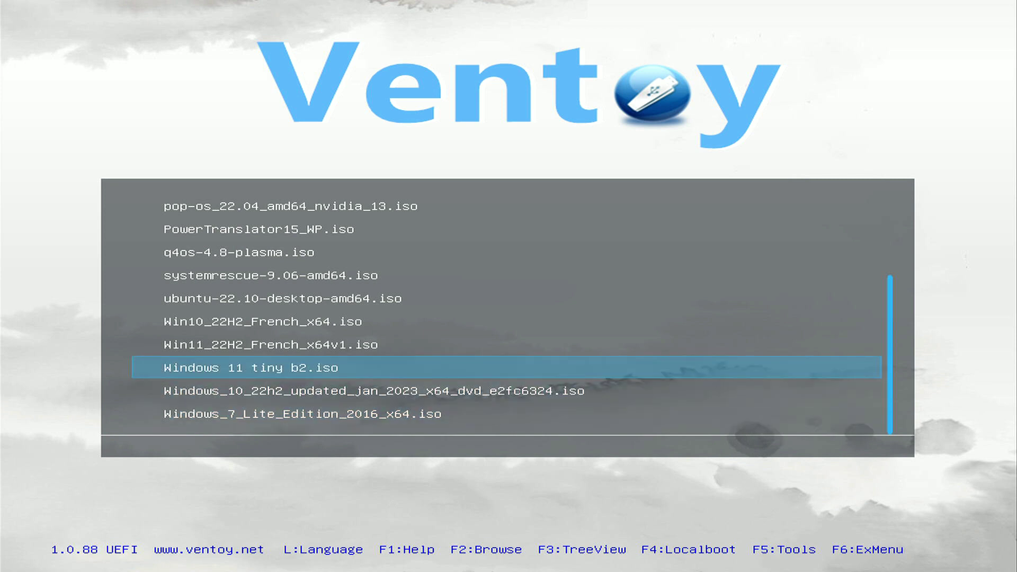
key("Return")
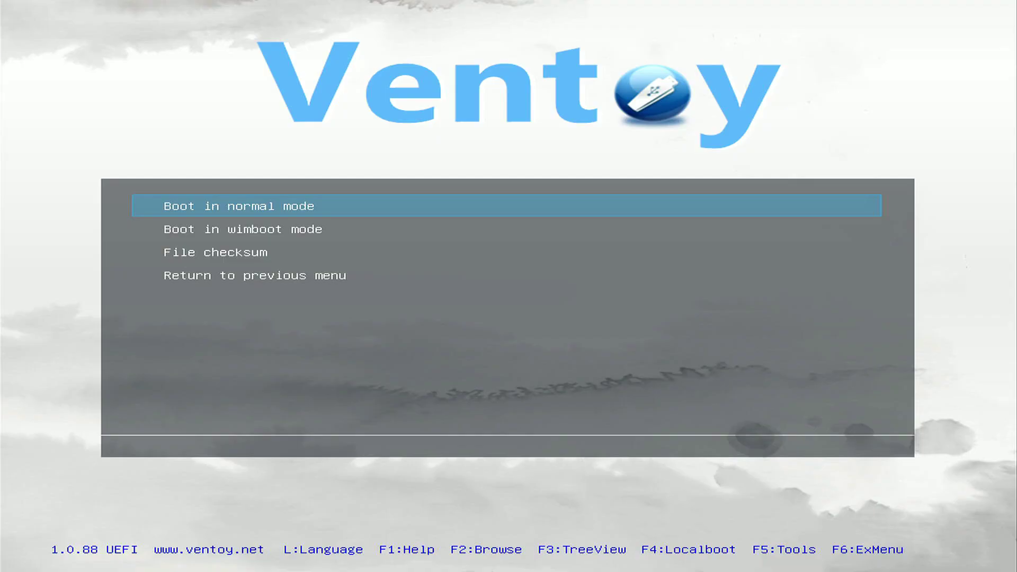
key("Return")
key("Return")
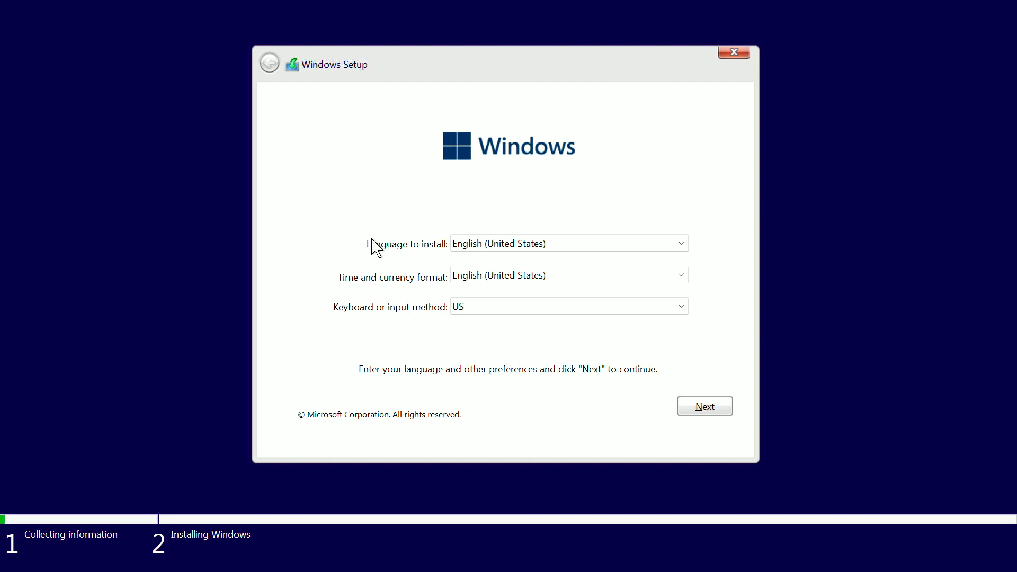
Set the time and currency format to French (France) and accept the license terms to continue to the install location
left_click(487, 244)
left_click(488, 256)
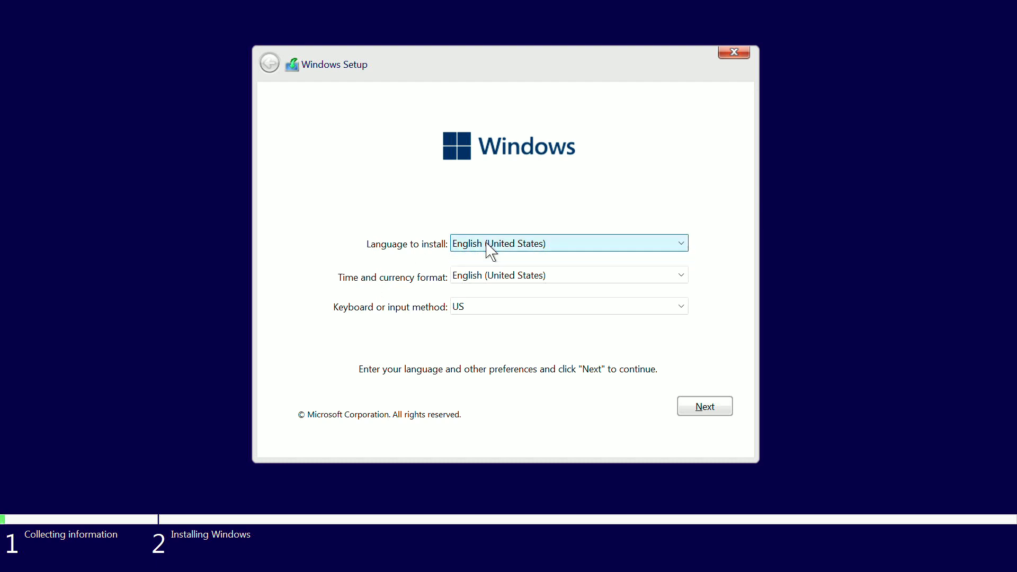
left_click(516, 287)
scroll(522, 354, "down", 1)
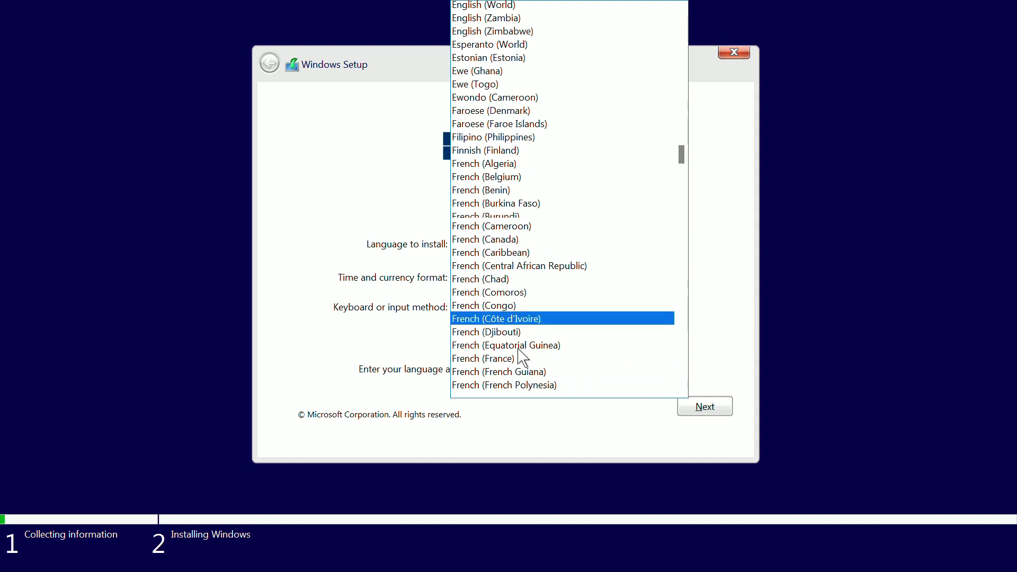
left_click(508, 353)
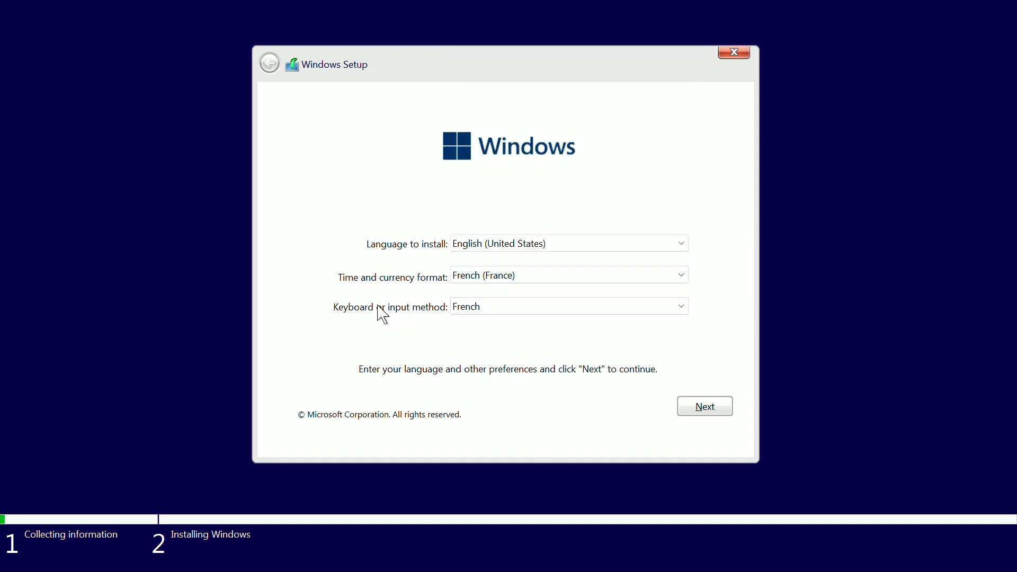
left_click(707, 408)
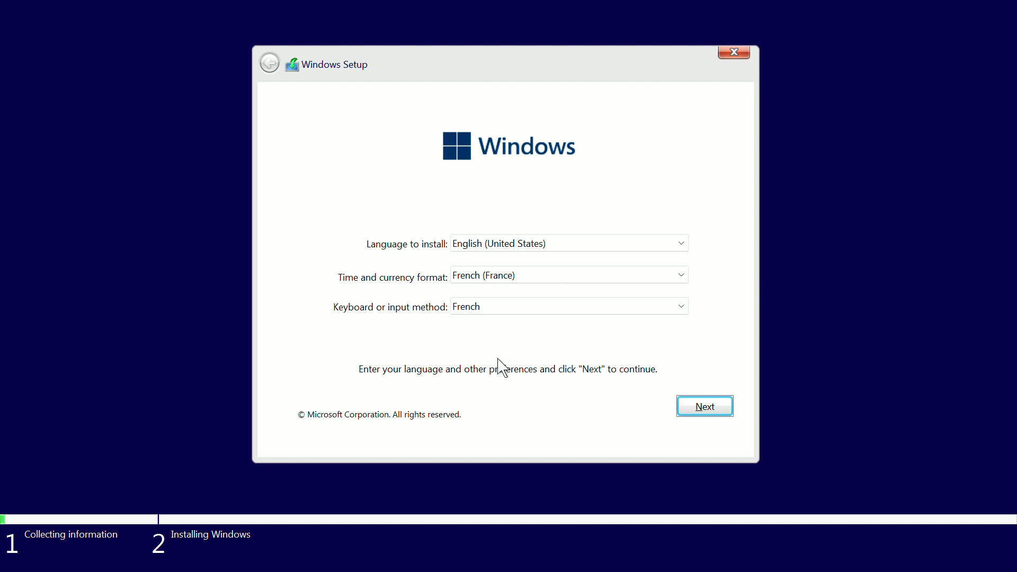
left_click(353, 408)
left_click(707, 443)
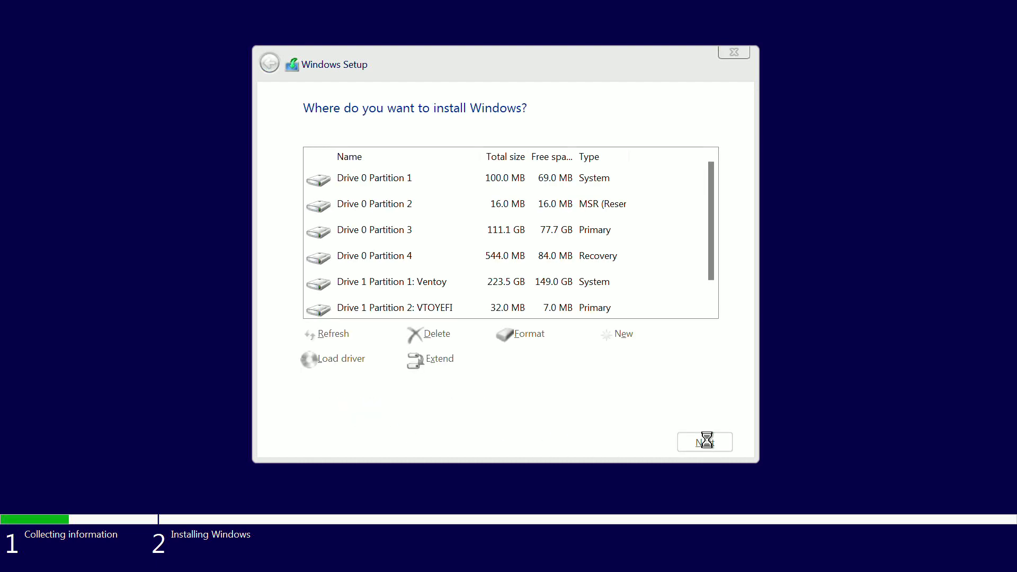
Delete the recovery partition, Drive 0 Partition 4, accepting the loss of its data
scroll(459, 270, "down", 1)
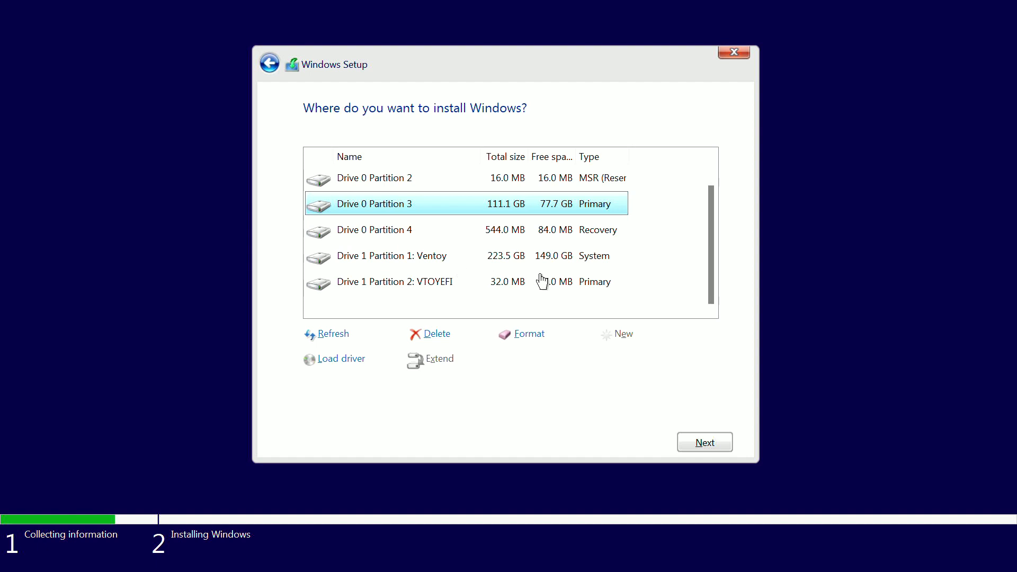
scroll(542, 282, "up", 1)
scroll(371, 270, "down", 1)
scroll(364, 281, "up", 1)
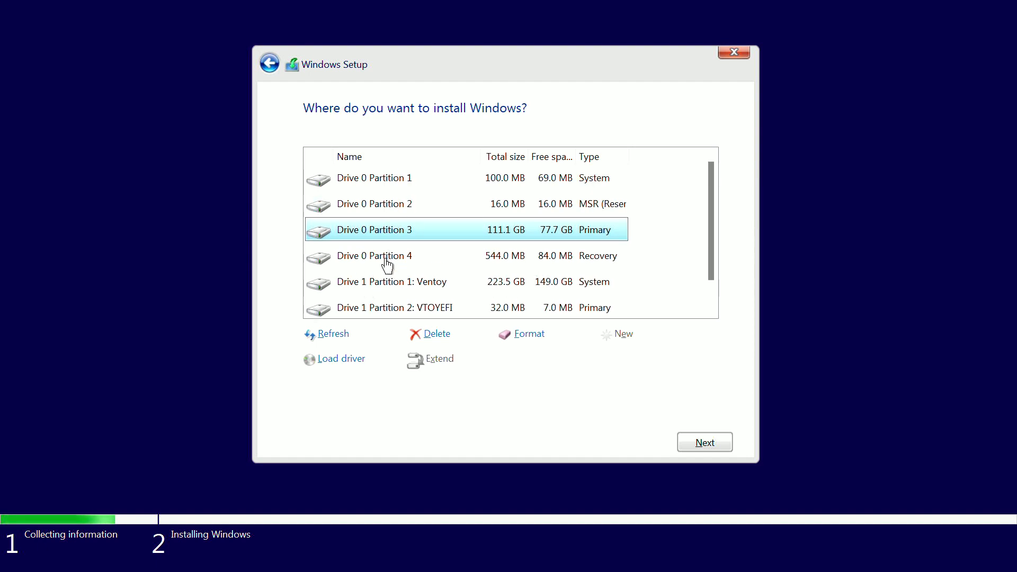
left_click(392, 262)
scroll(408, 280, "down", 1)
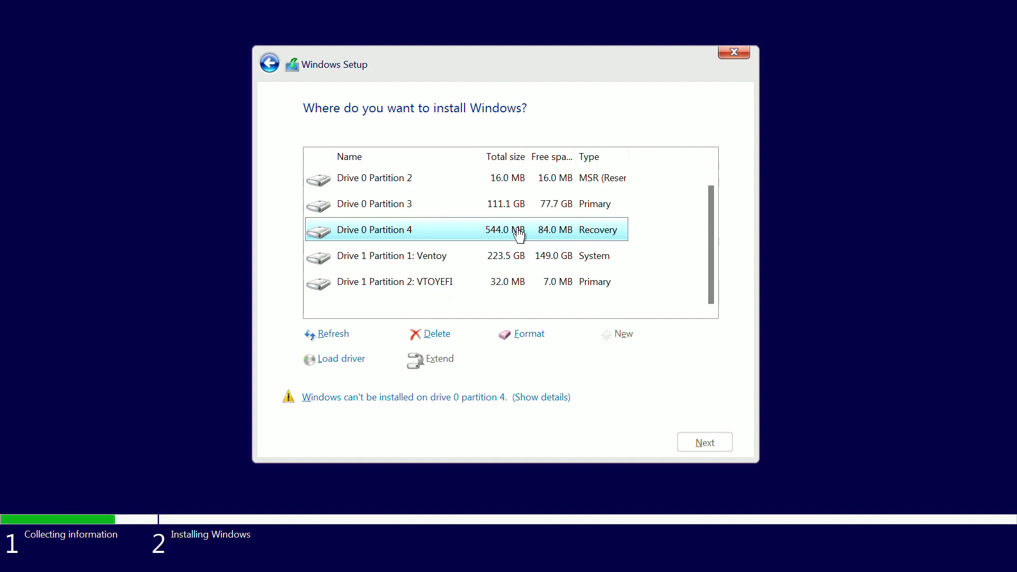
left_click(432, 338)
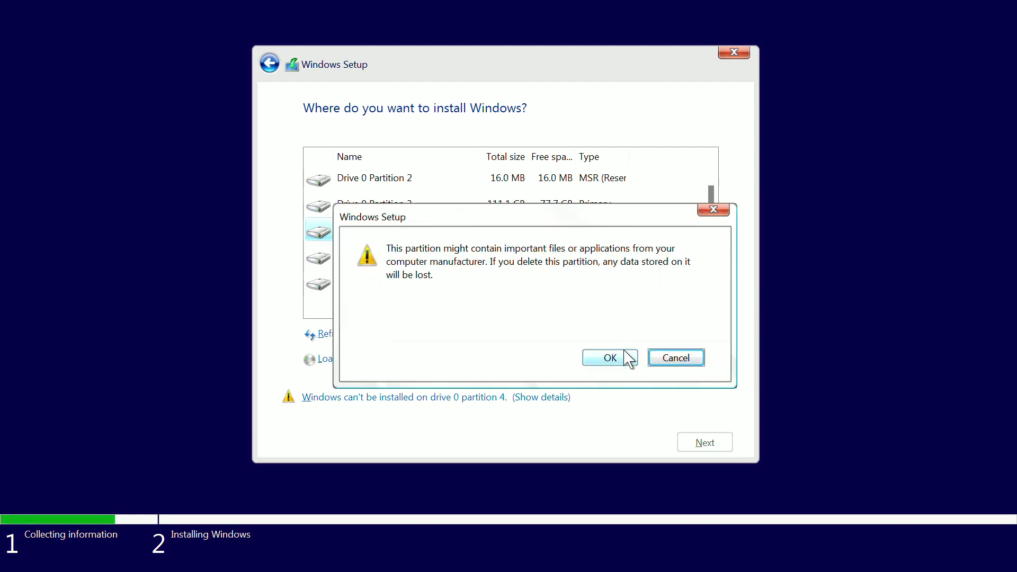
left_click(609, 359)
Delete the primary partition, Drive 0 Partition 3, accepting the loss of its data
left_click(386, 231)
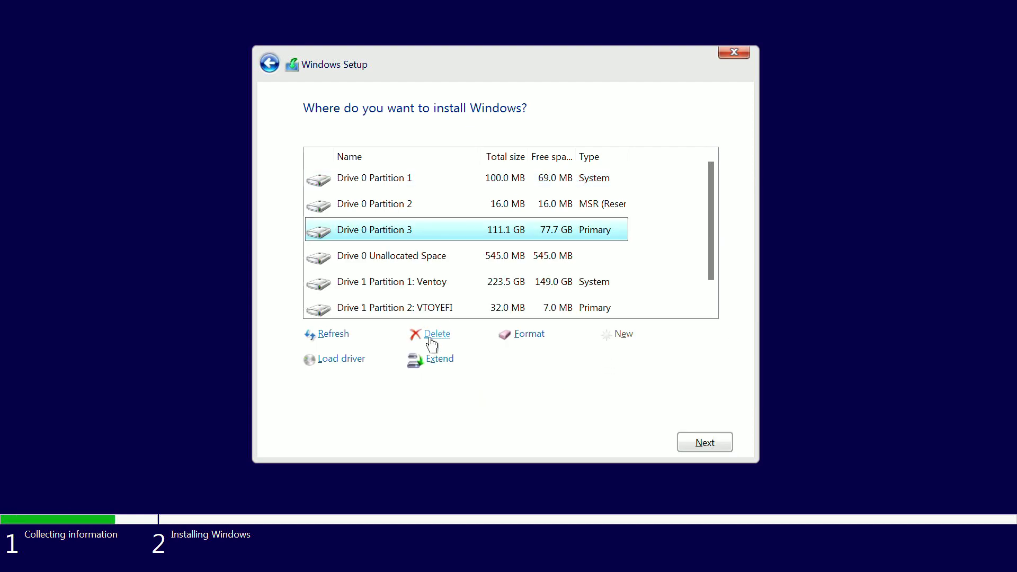
left_click(431, 336)
left_click(625, 360)
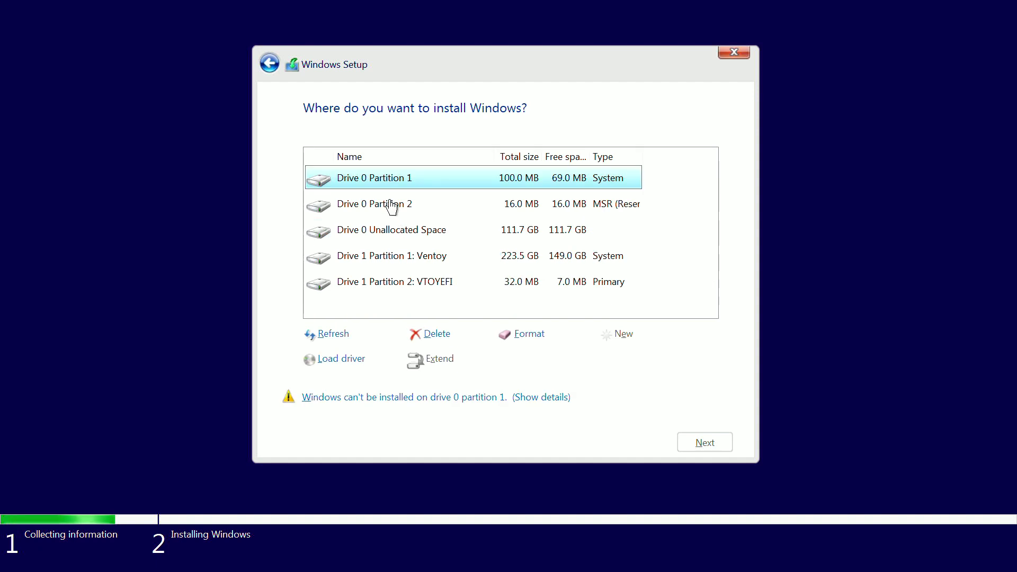
Delete Drive 0 Partitions 2 and 1, and start installing Windows on the drive's unallocated space
left_click(390, 205)
left_click(442, 335)
left_click(610, 358)
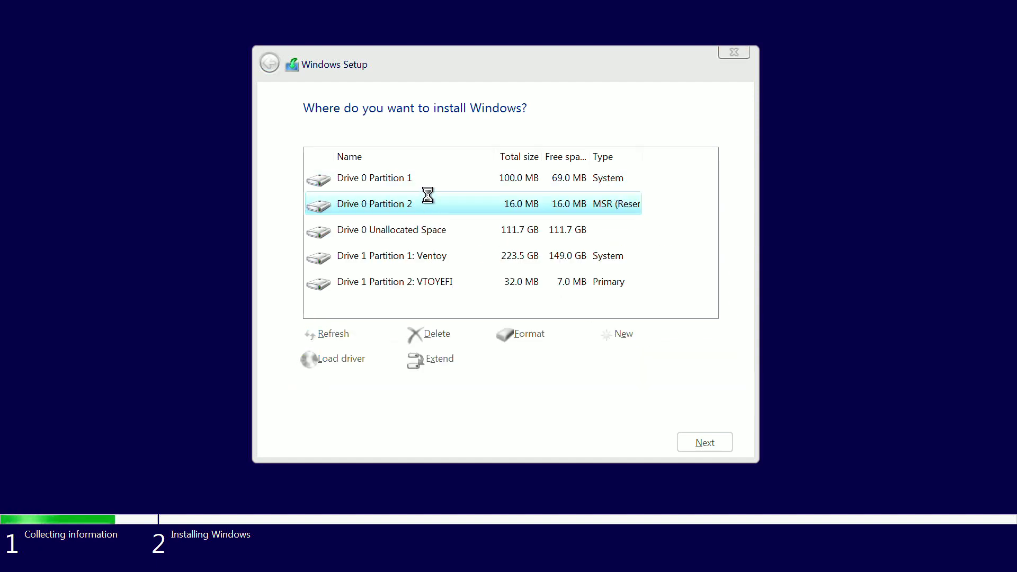
left_click(436, 335)
left_click(611, 359)
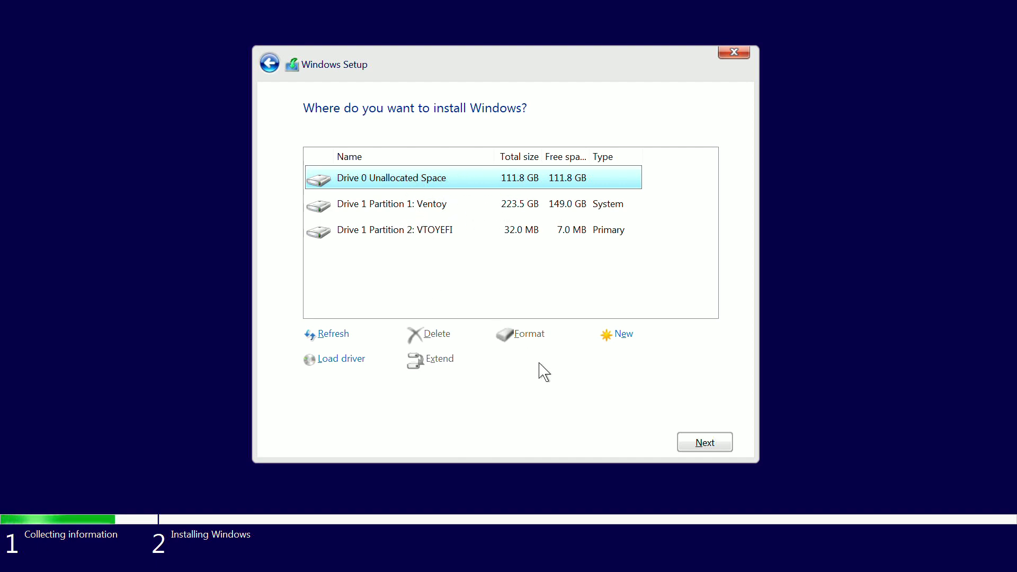
left_click(705, 449)
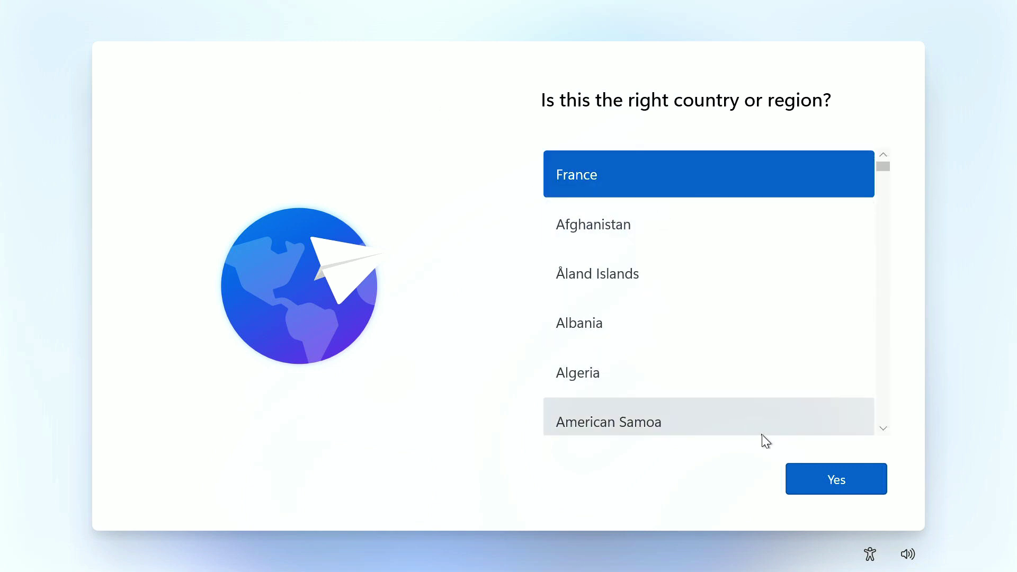
Confirm France as the country or region and select the French keyboard layout
left_click(822, 481)
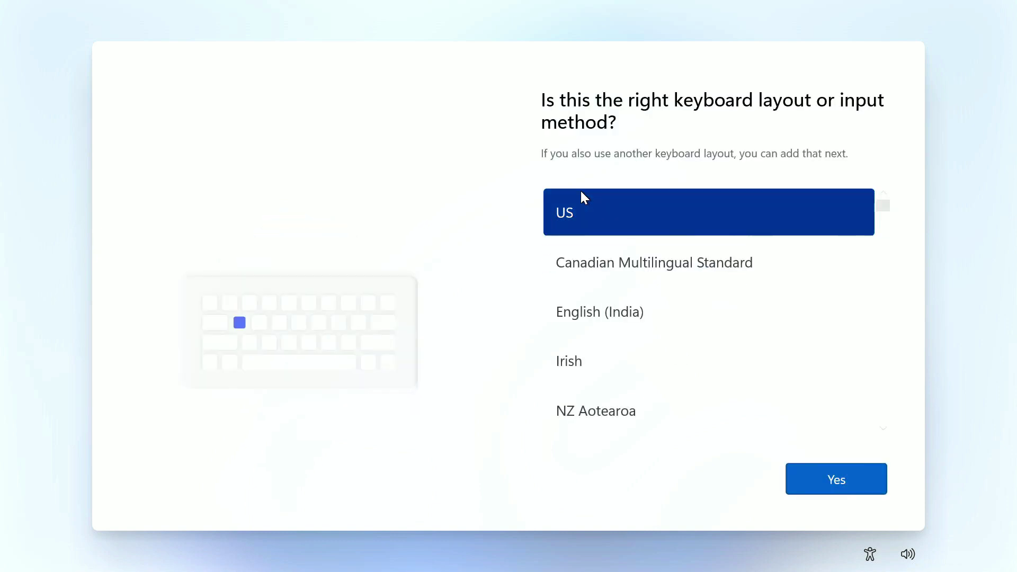
scroll(644, 218, "down", 3)
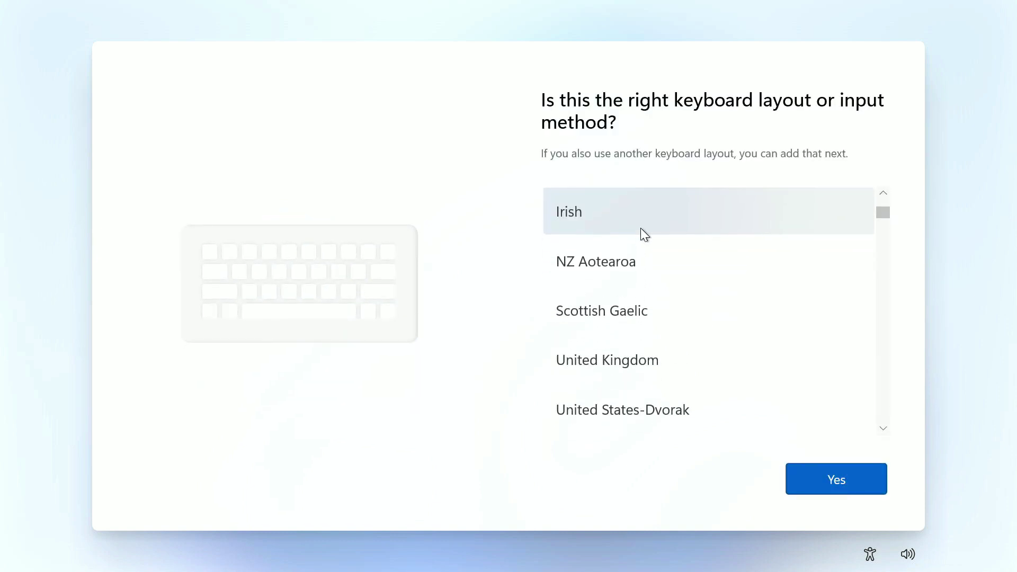
scroll(644, 233, "down", 20)
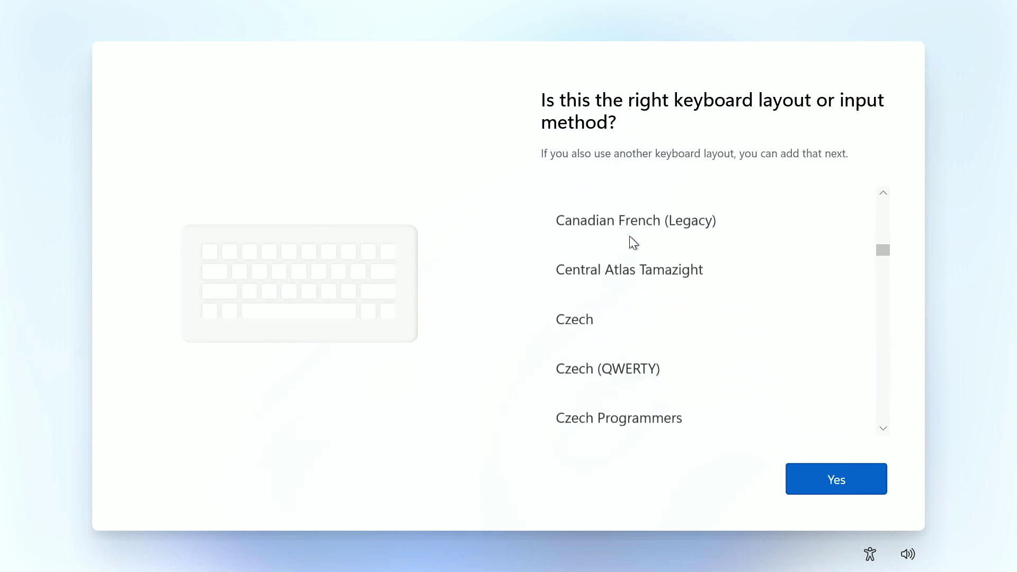
scroll(639, 231, "up", 8)
scroll(639, 231, "down", 2)
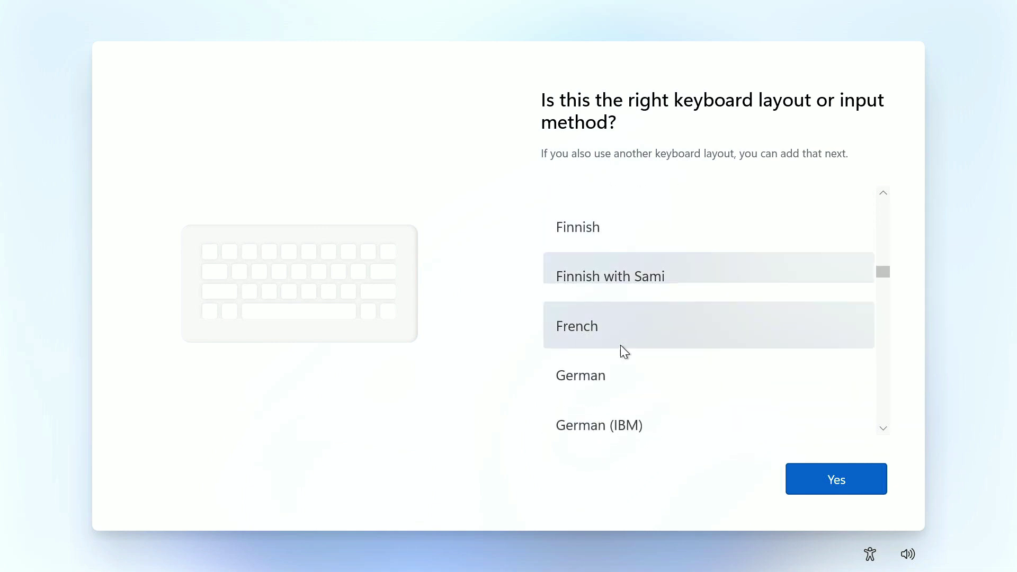
left_click(592, 325)
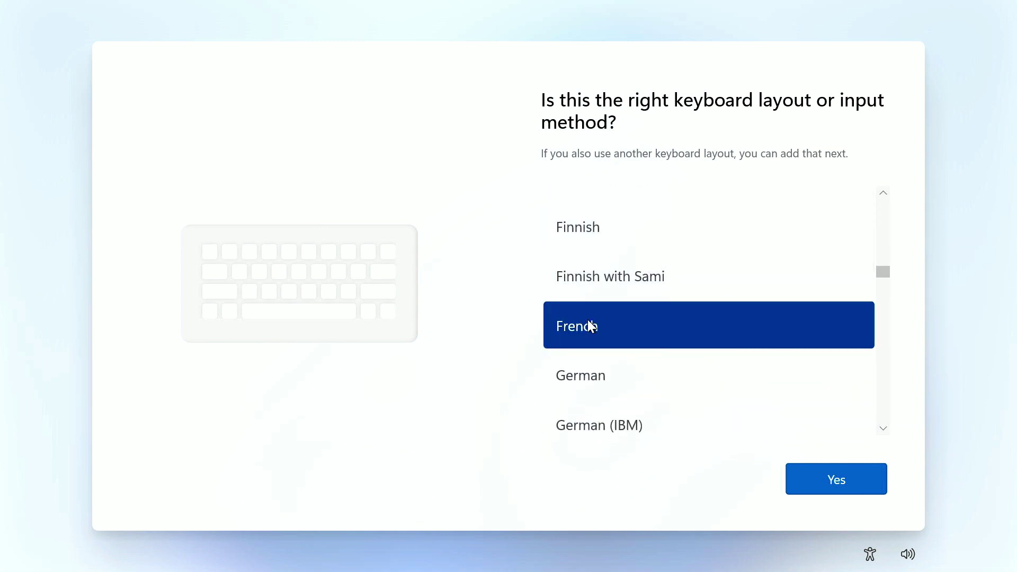
Confirm the French keyboard layout, skip adding a second one, and continue offline with the limited setup
left_click(845, 480)
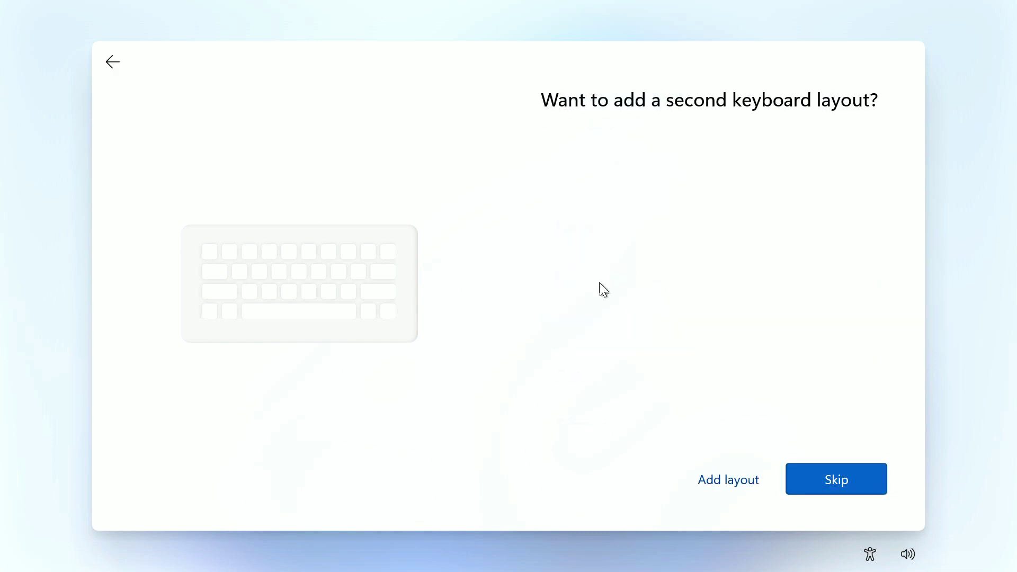
left_click(829, 475)
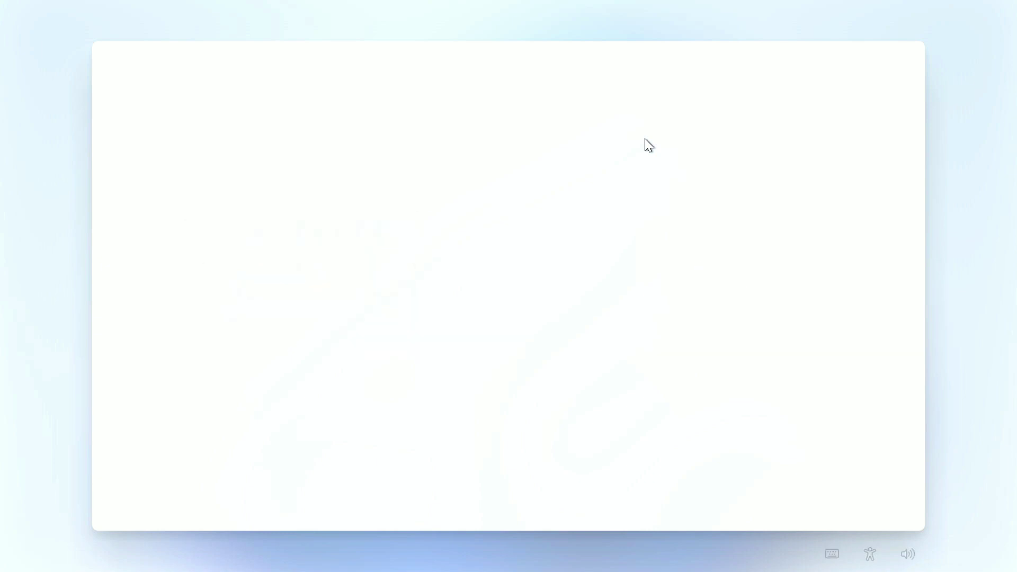
left_click(714, 481)
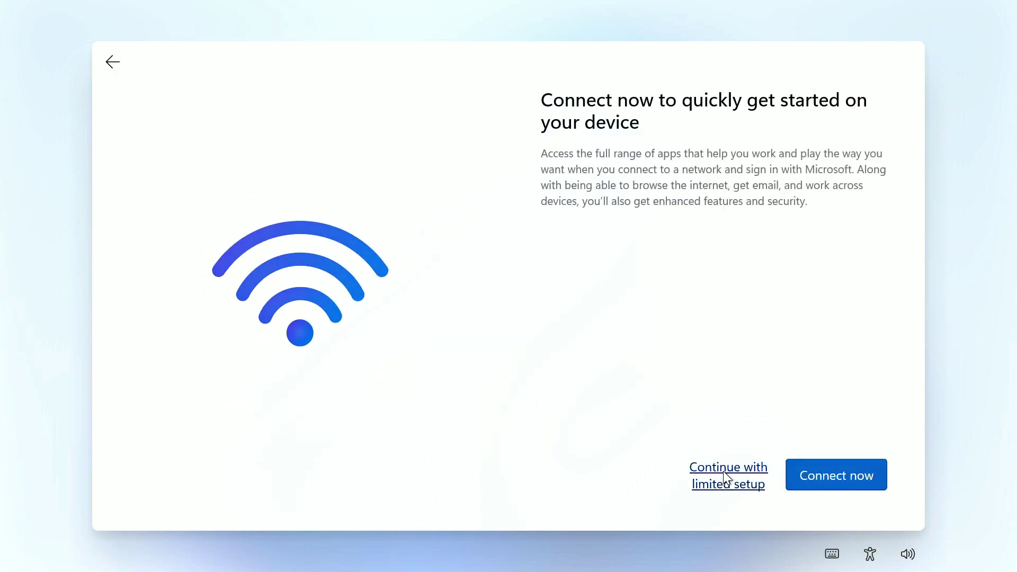
left_click(717, 486)
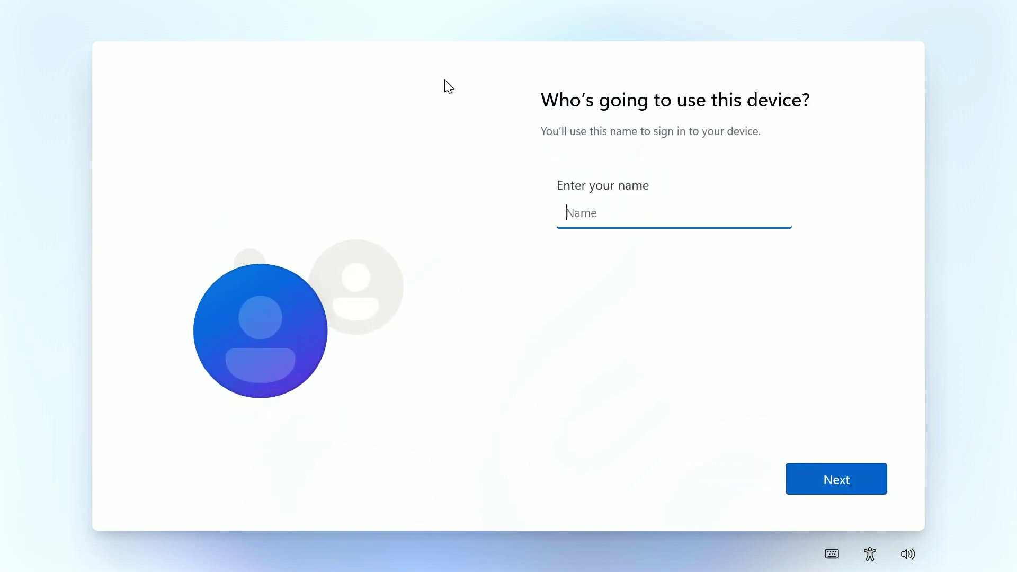
Enter the user name for the local account and continue with the password left blank
type("clank")
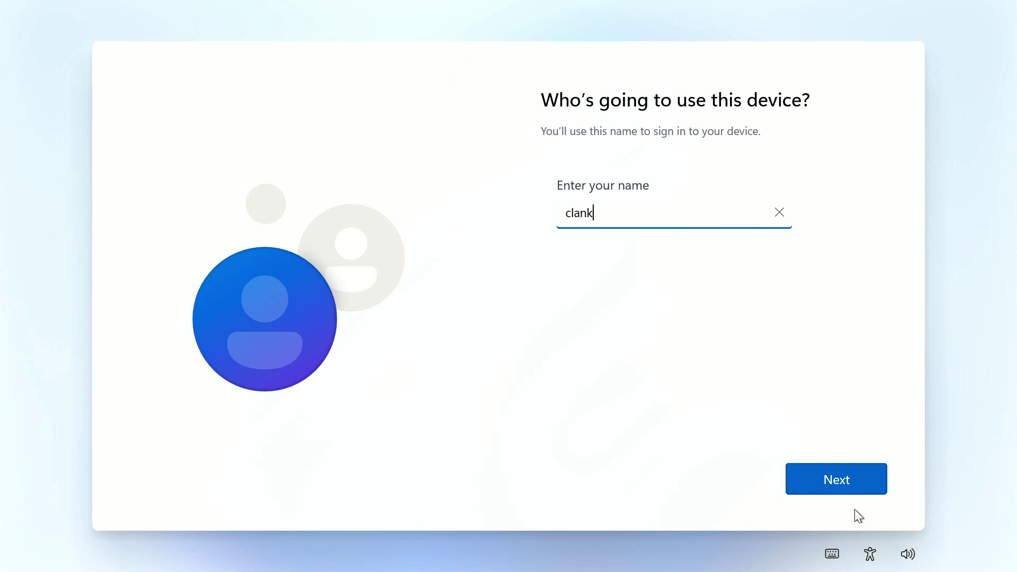
left_click(839, 478)
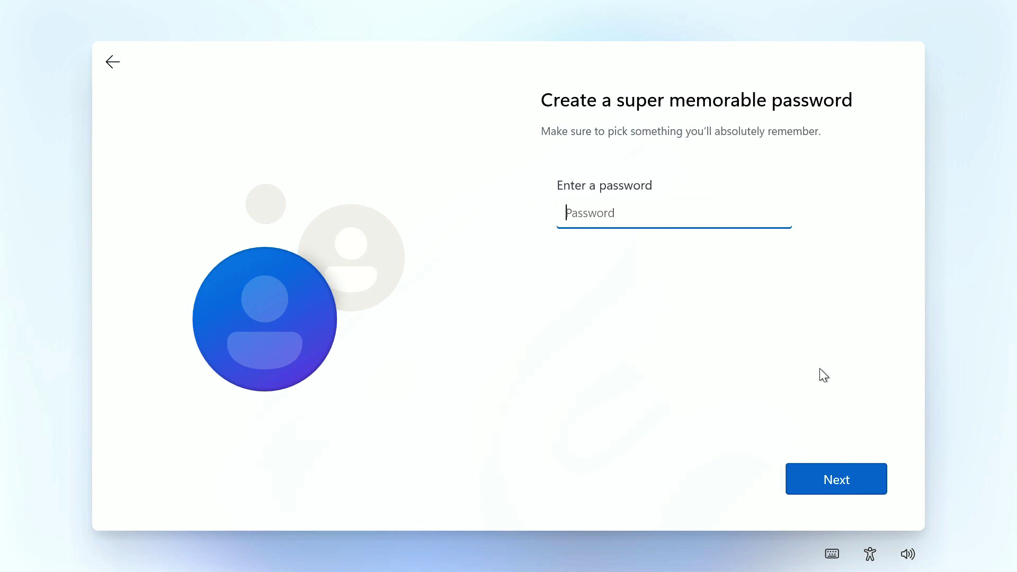
left_click(819, 479)
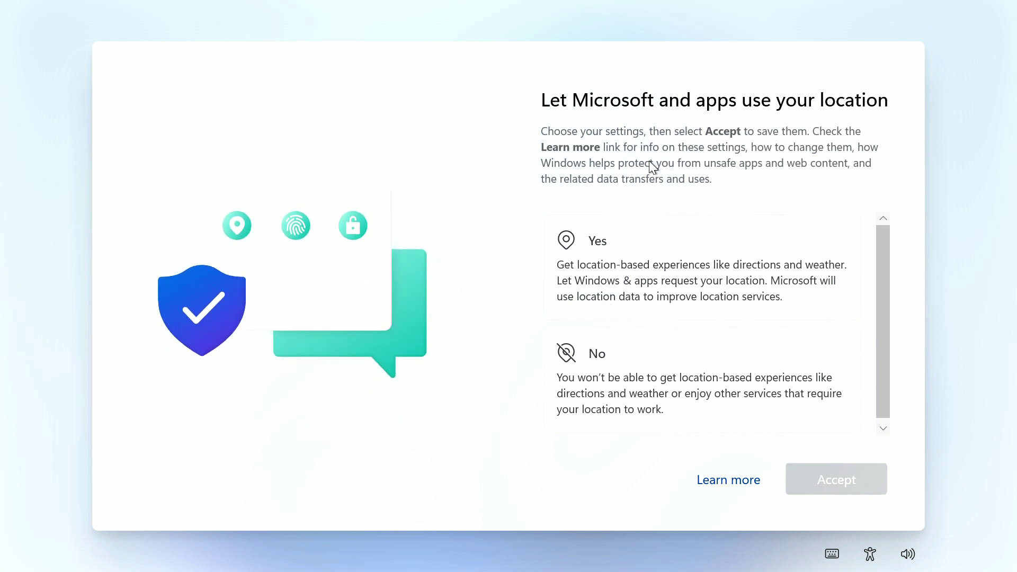
Decline location use by Microsoft and apps, and decline the privacy option that follows it
left_click(618, 381)
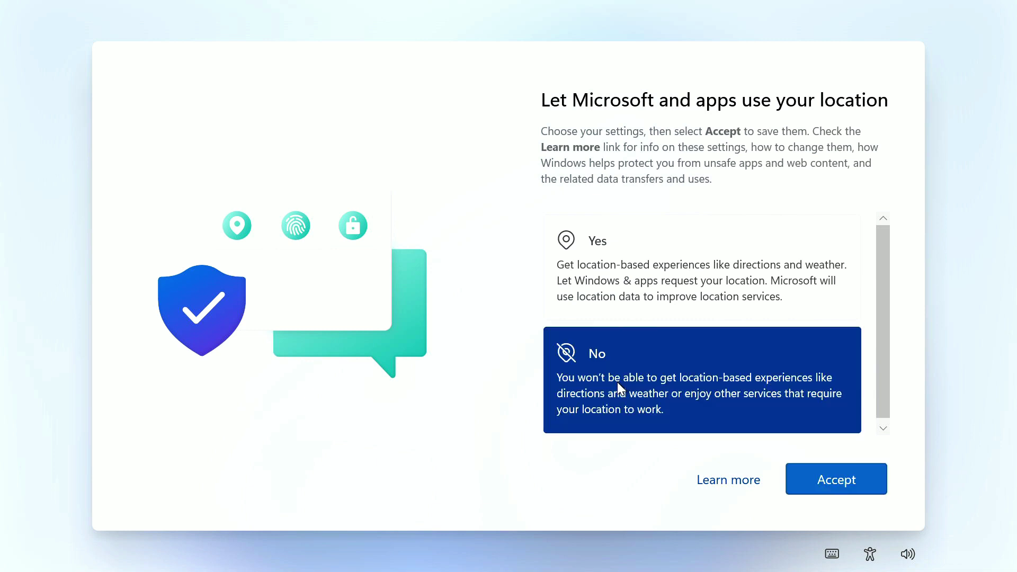
left_click(837, 482)
left_click(688, 396)
left_click(857, 475)
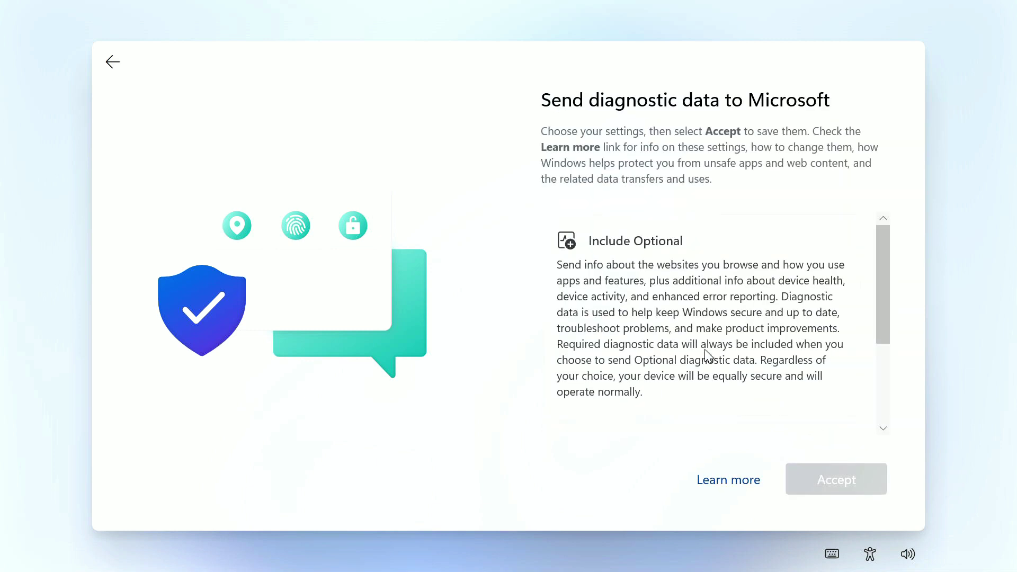
Limit the diagnostic data sent to Microsoft to Required only and answer No to improving inking & typing
scroll(670, 320, "down", 5)
scroll(667, 329, "down", 1)
left_click(664, 347)
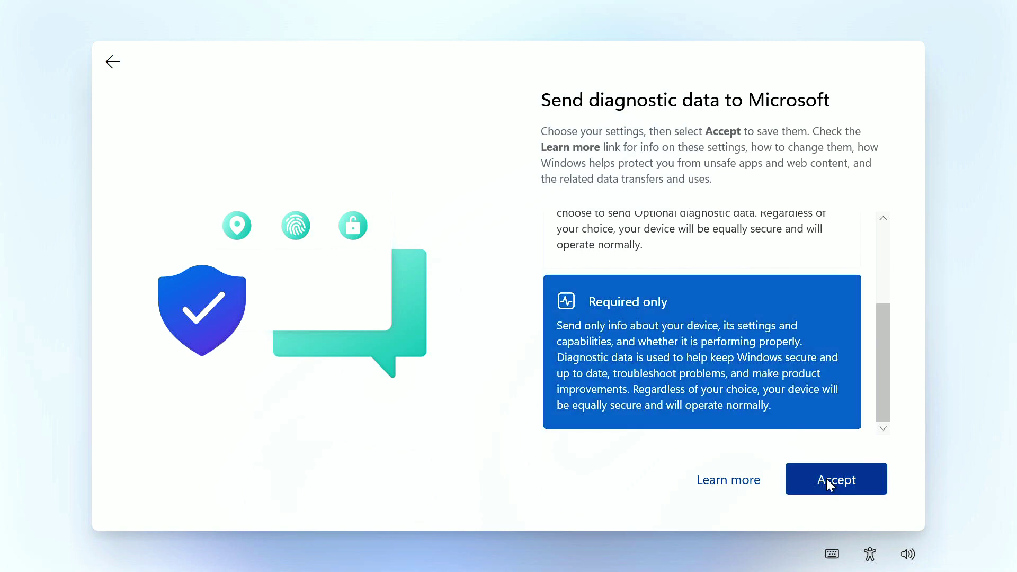
left_click(829, 479)
left_click(684, 386)
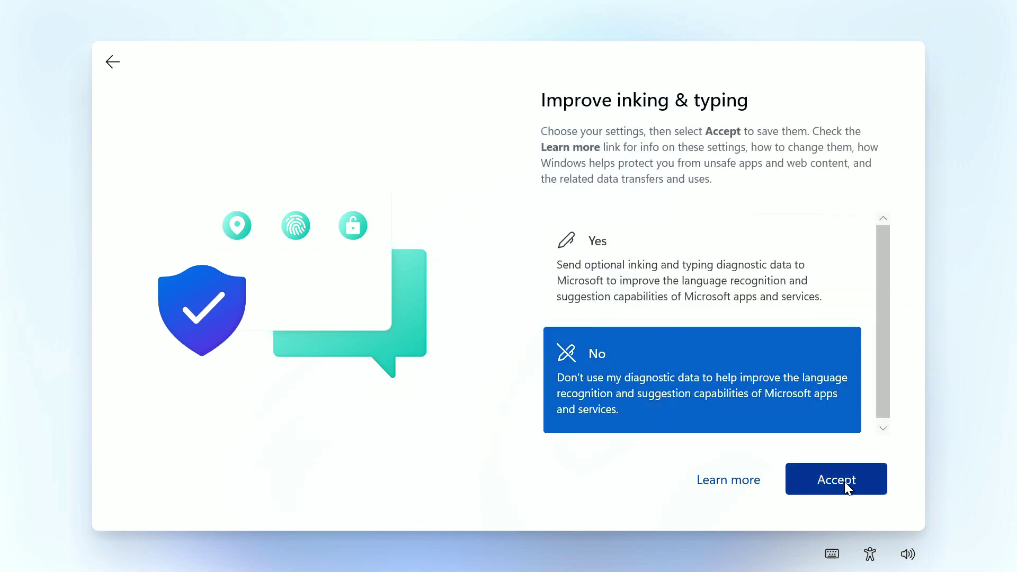
left_click(844, 481)
Decline the remaining privacy options, including letting apps use the advertising ID
left_click(681, 396)
left_click(851, 479)
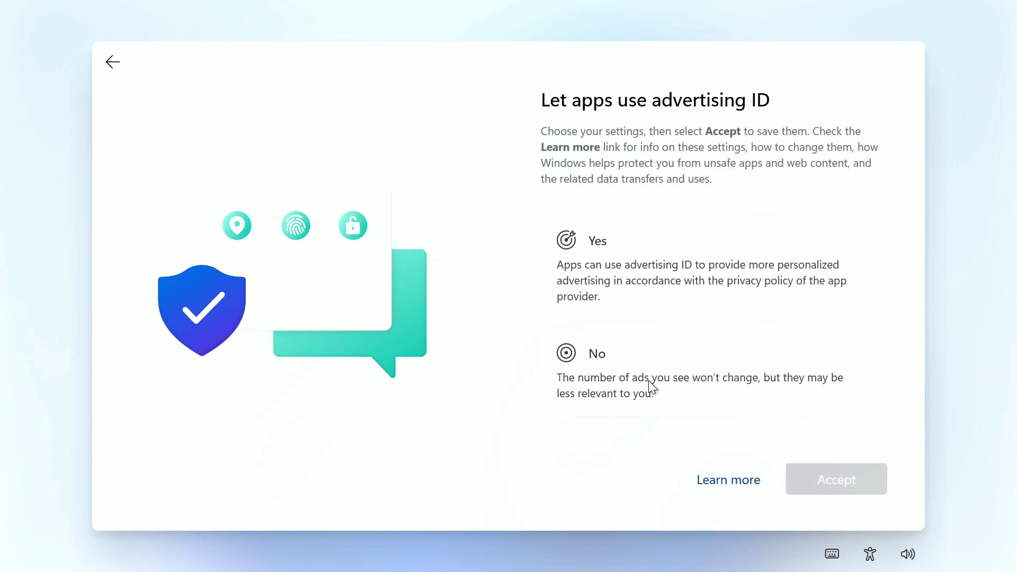
left_click(642, 392)
left_click(850, 476)
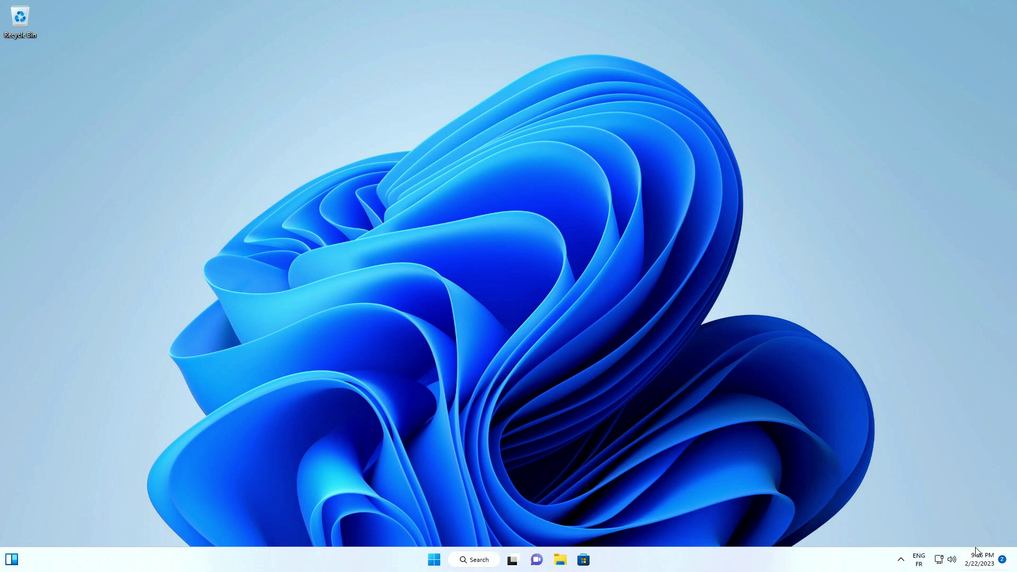
Open the Language & region page of the Time & language settings
left_click(433, 562)
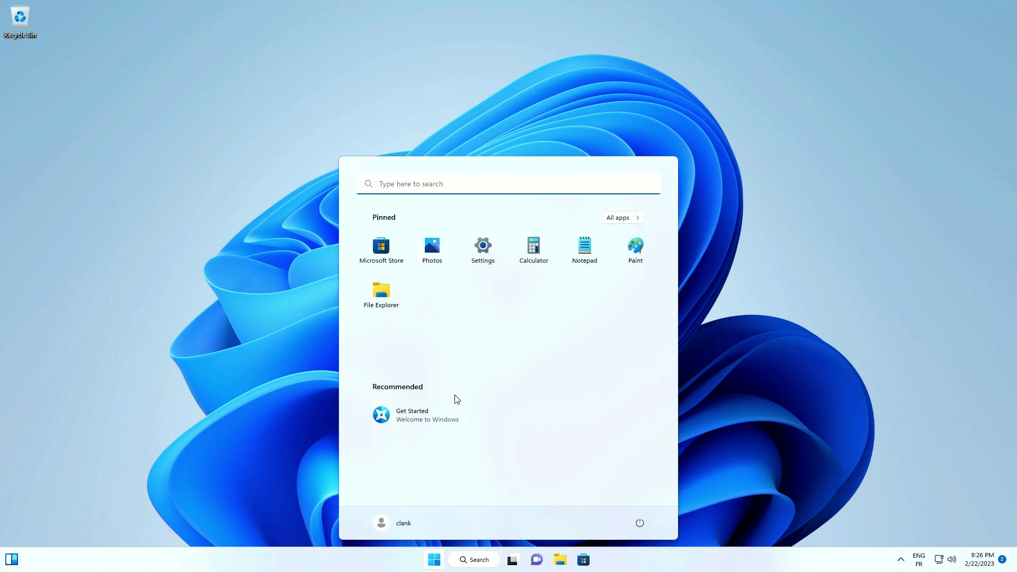
left_click(826, 332)
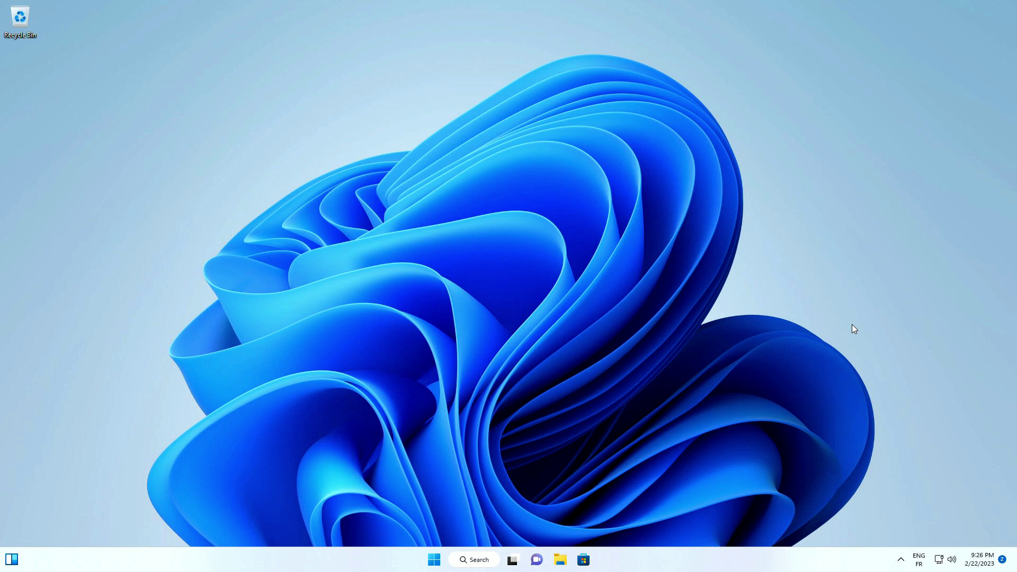
left_click(436, 560)
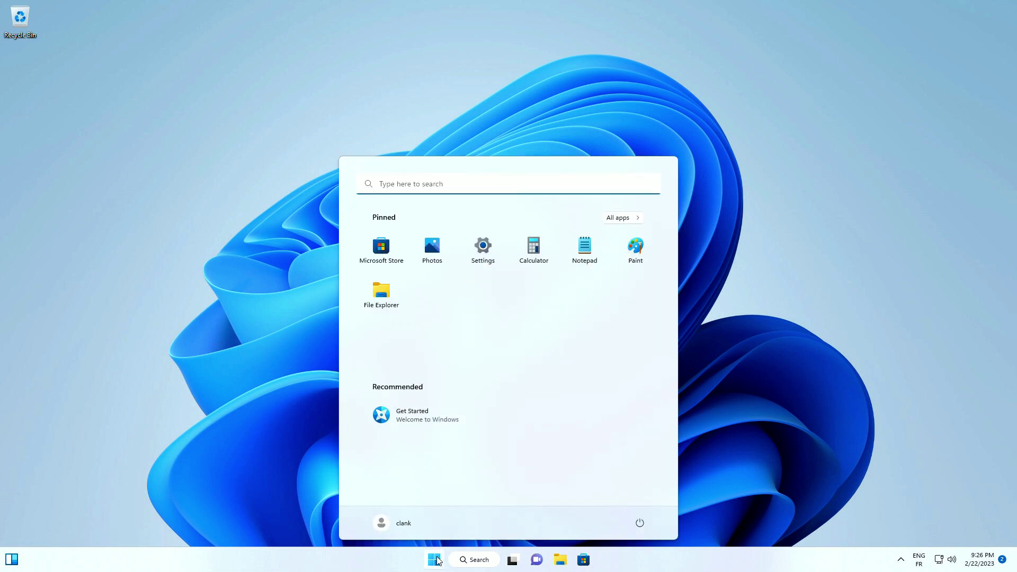
left_click(479, 245)
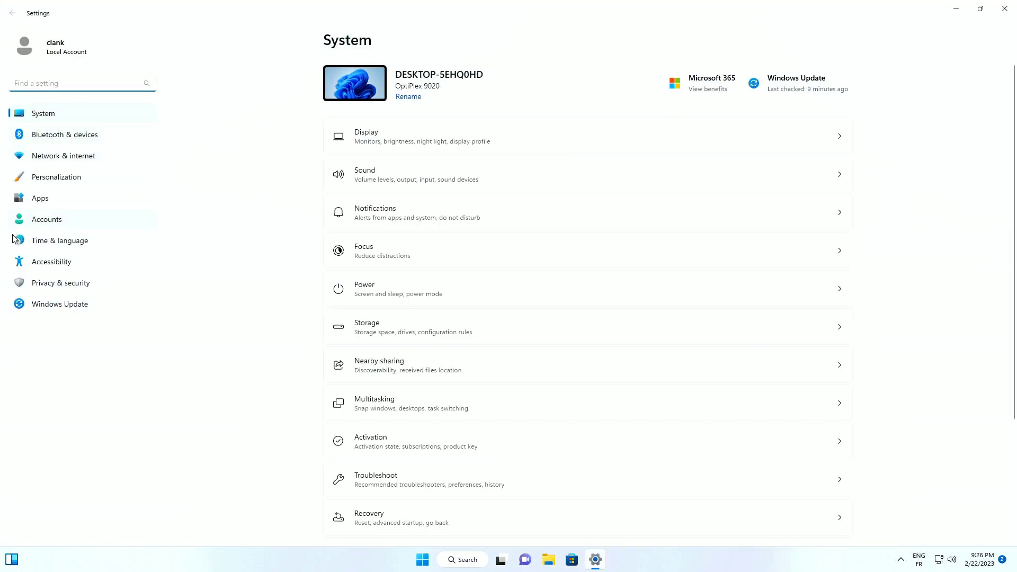
left_click(64, 245)
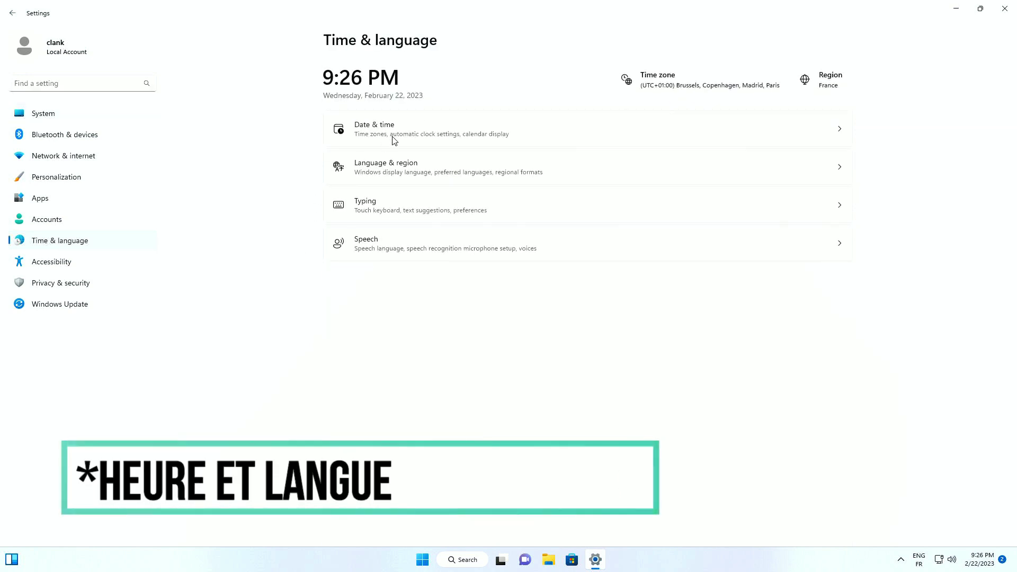
left_click(388, 174)
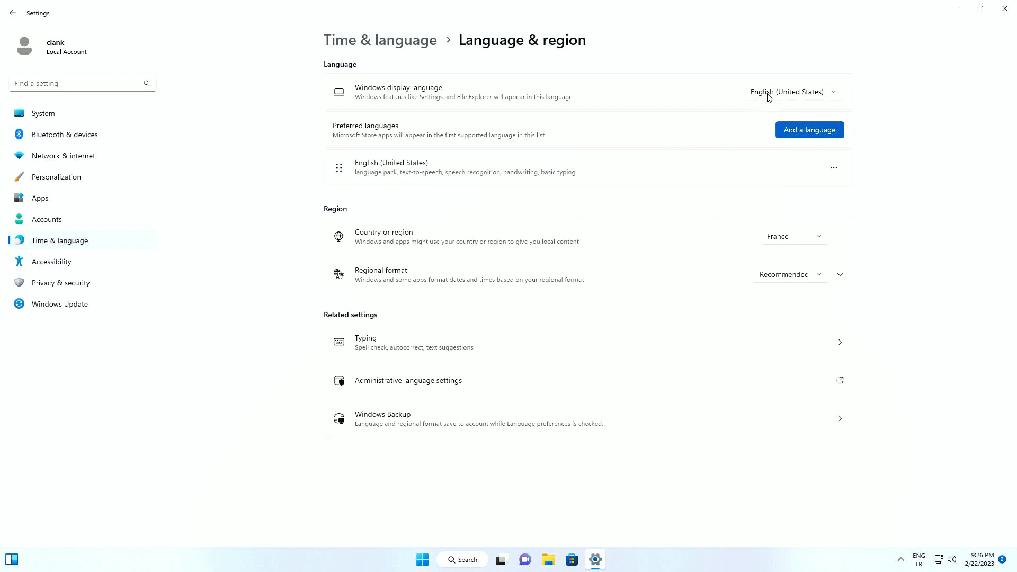
Install Français (France) with all its optional language features and set it as the Windows display language
left_click(795, 132)
type("f")
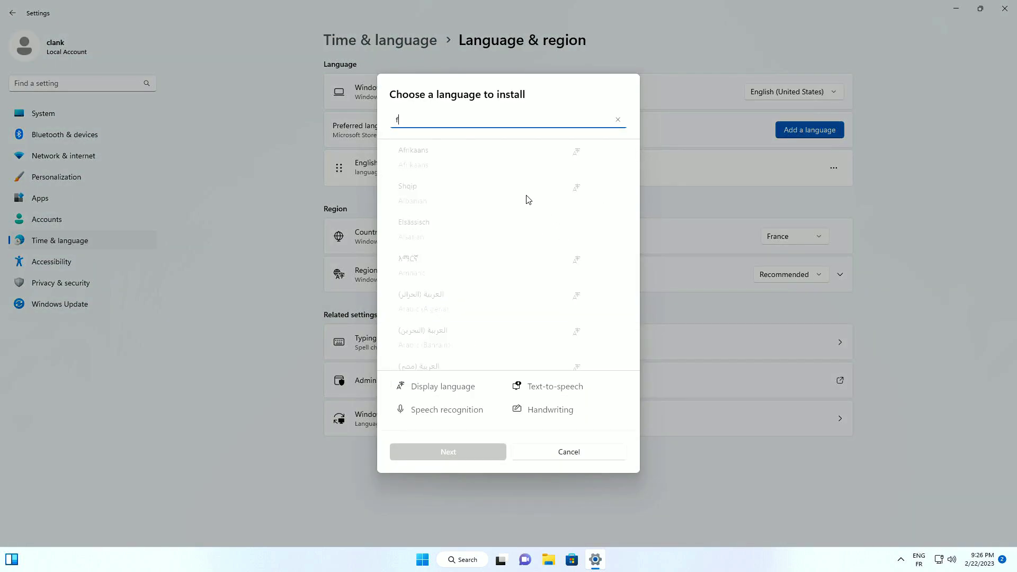
type("r")
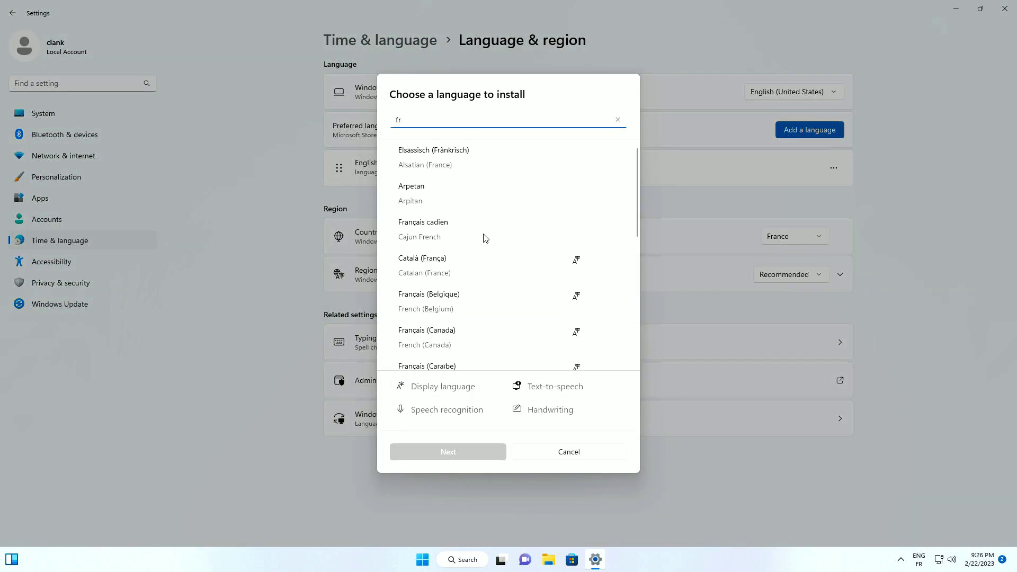
scroll(481, 241, "down", 5)
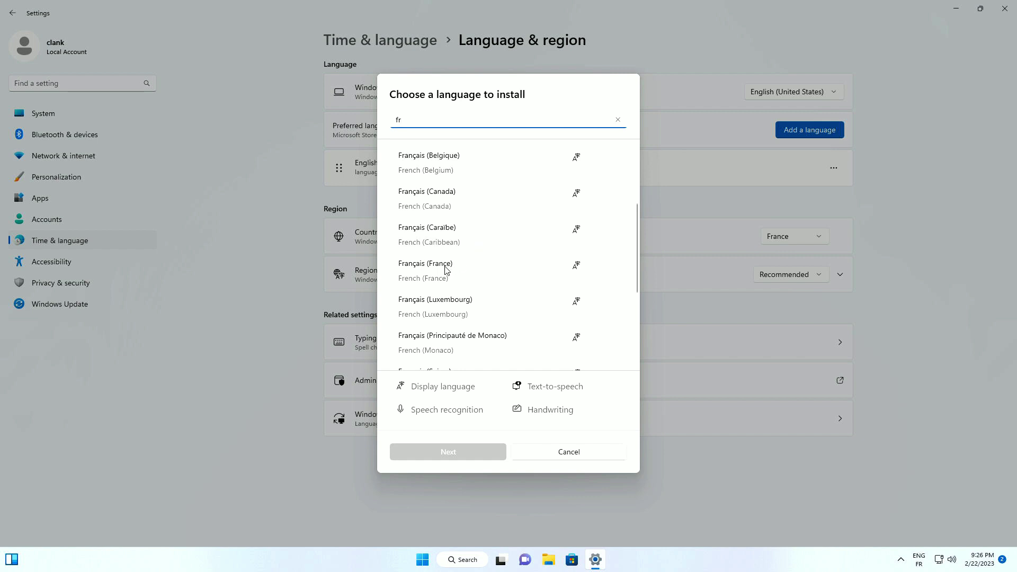
left_click(445, 270)
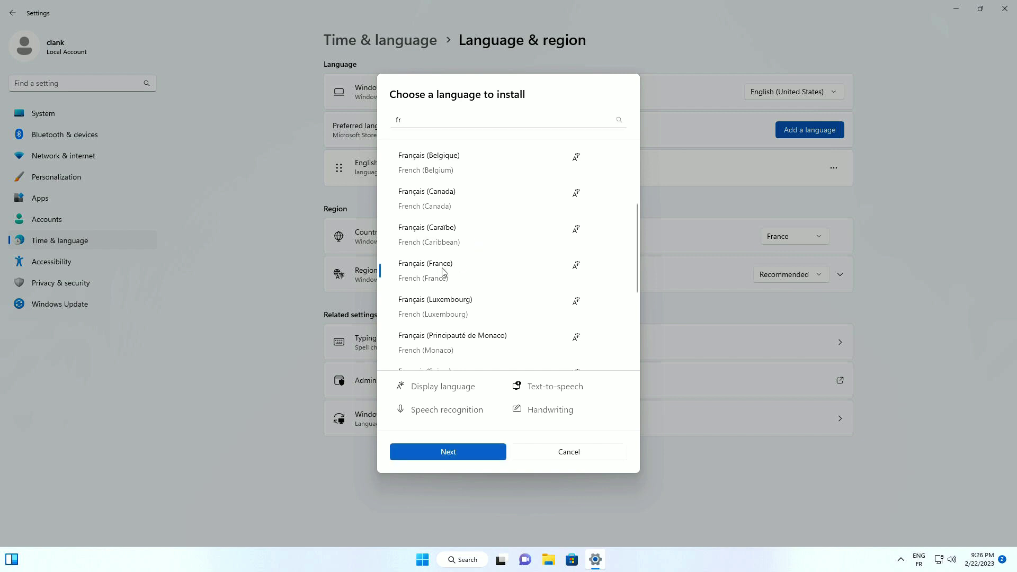
left_click(448, 452)
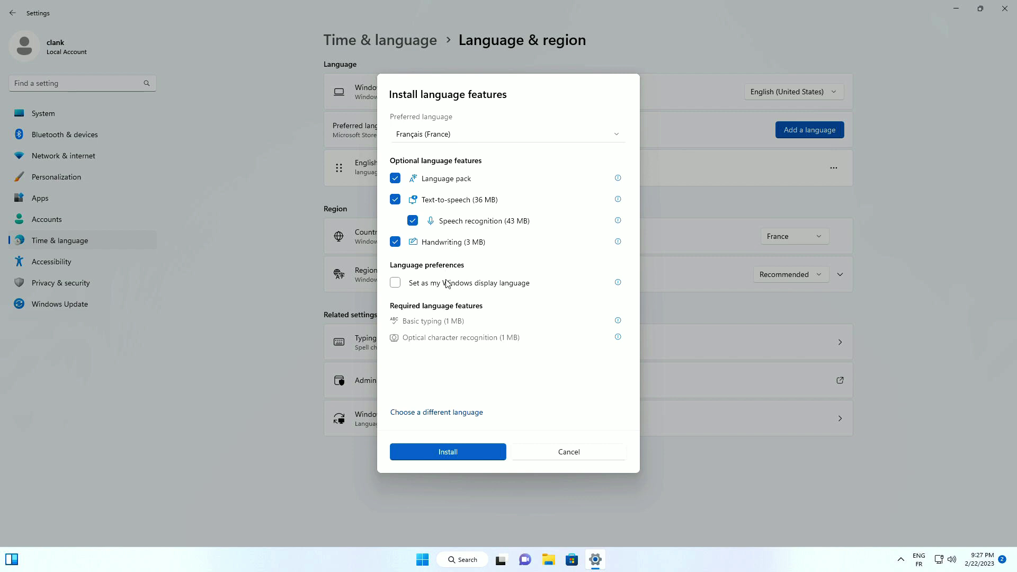
left_click(392, 283)
left_click(448, 453)
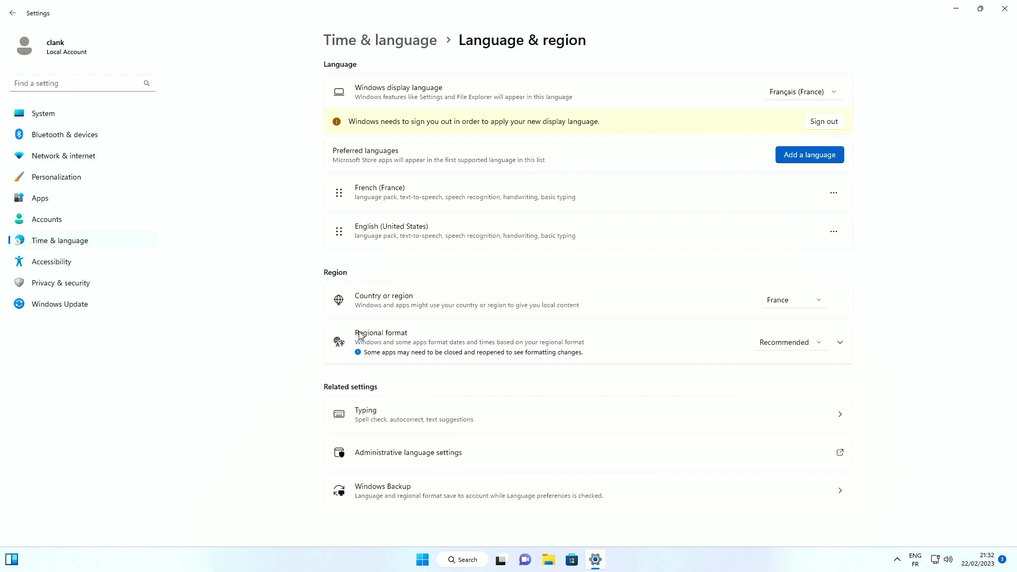
Review the regional format's details and set the regional format to French (France)
left_click(440, 343)
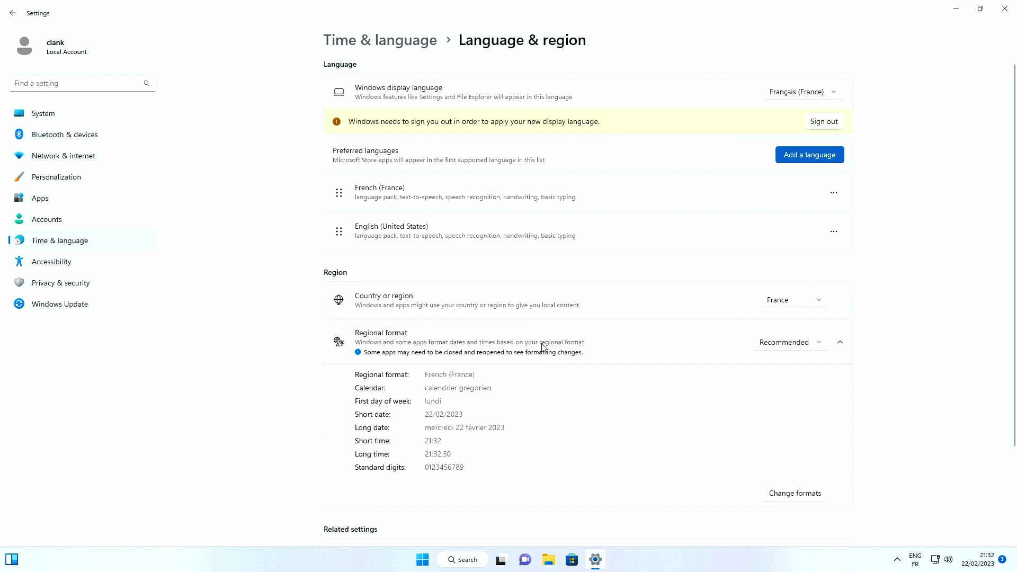
scroll(540, 337, "down", 2)
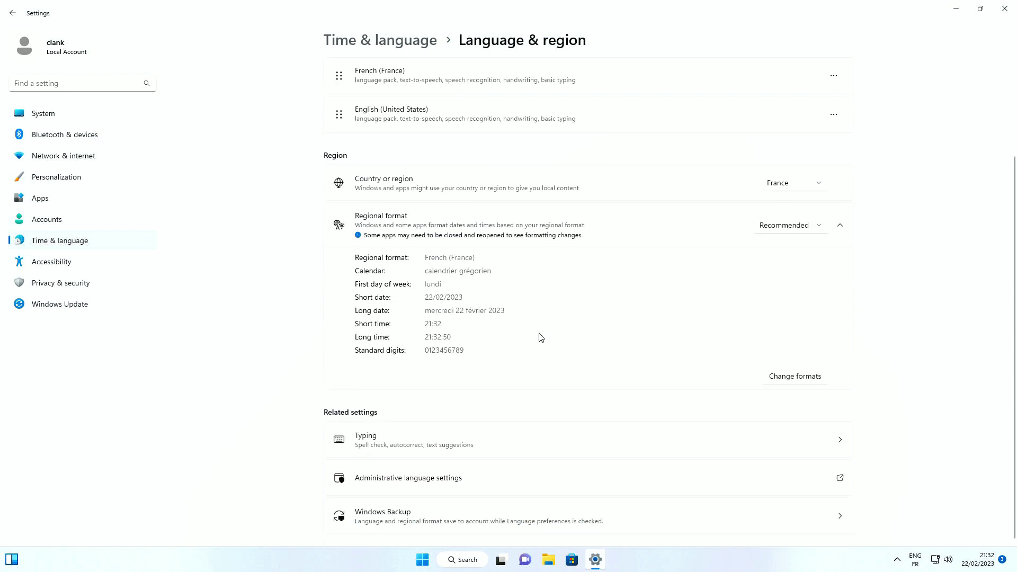
left_click(459, 227)
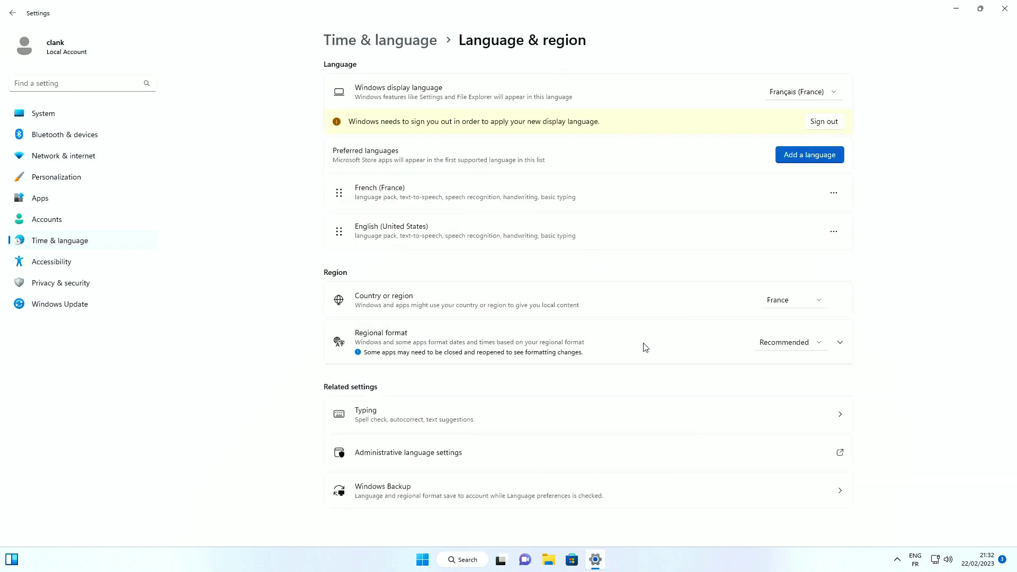
left_click(787, 347)
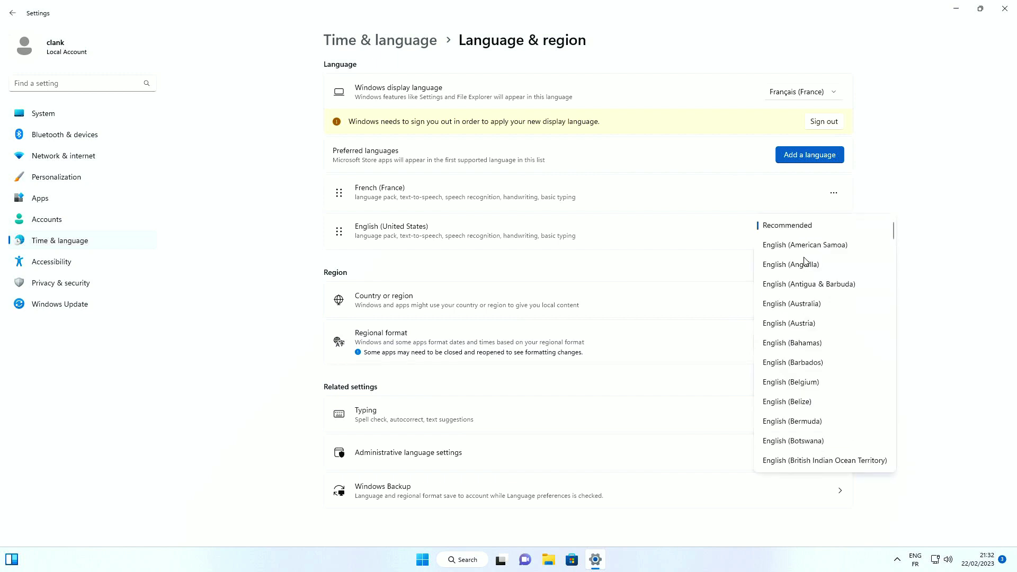
scroll(805, 286, "down", 10)
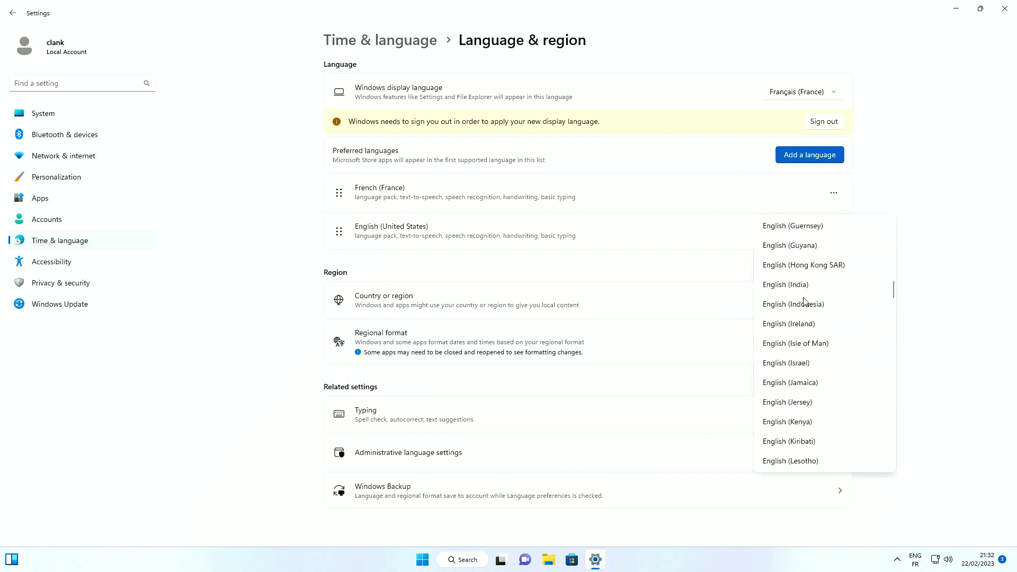
scroll(804, 300, "down", 15)
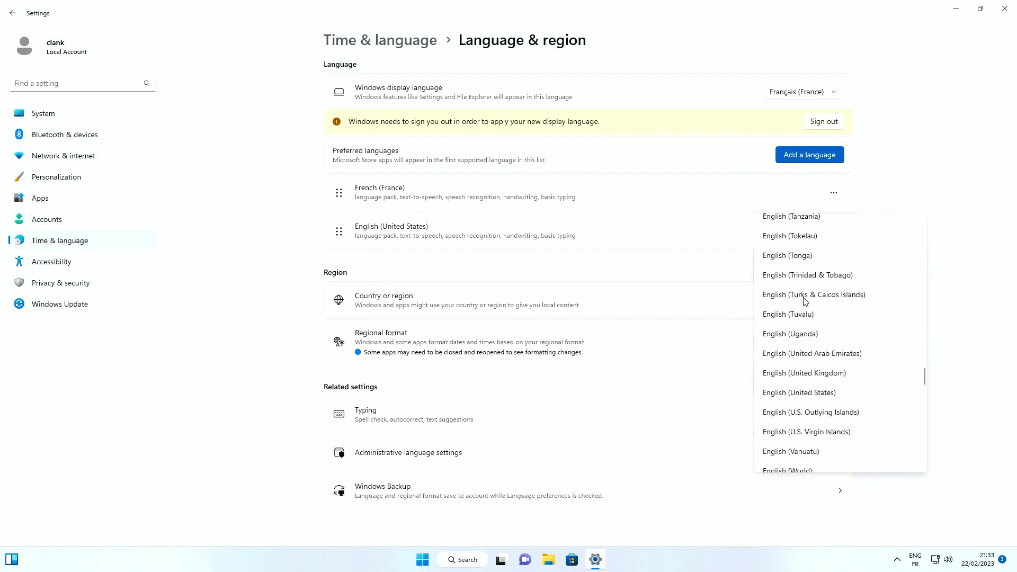
scroll(804, 301, "down", 15)
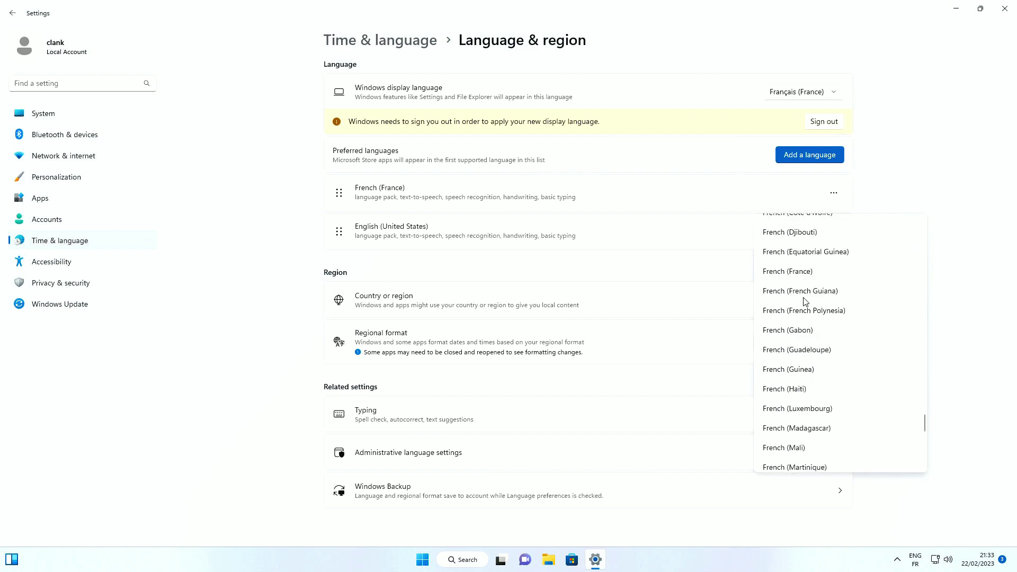
left_click(803, 273)
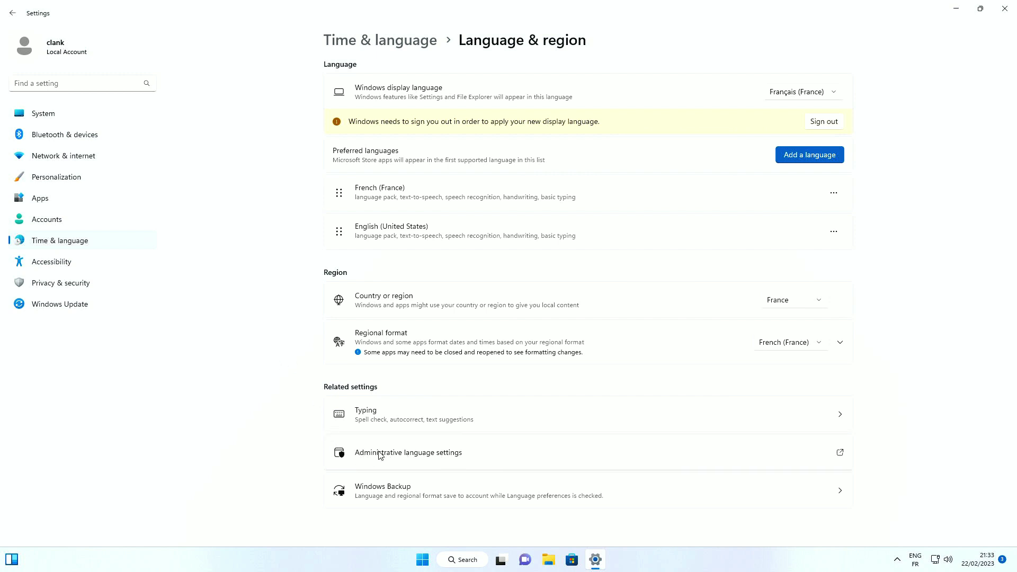
Copy the current French language settings to the welcome screen, system accounts and new user accounts, postponing the restart
left_click(435, 455)
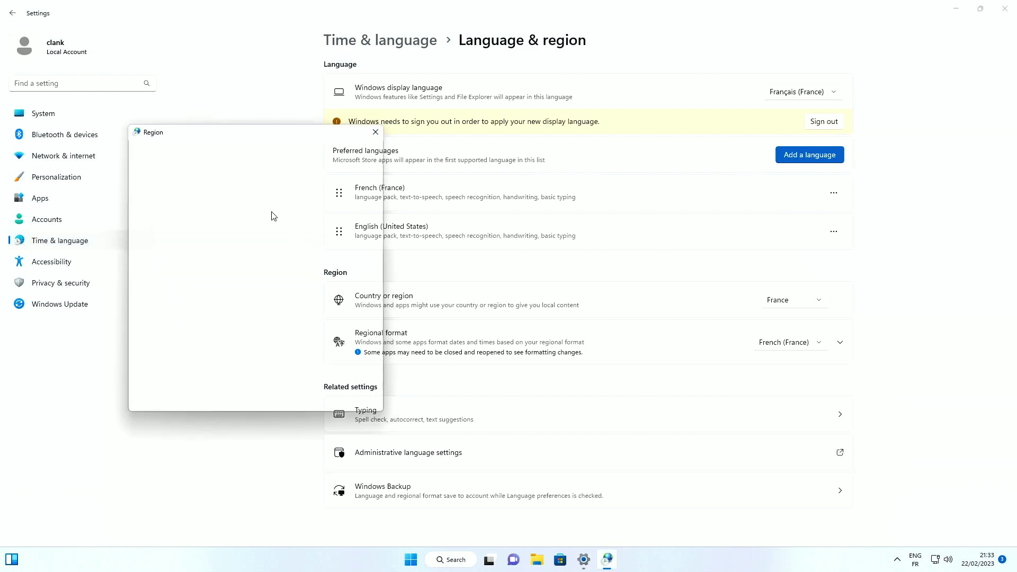
left_click_drag(241, 137, 570, 115)
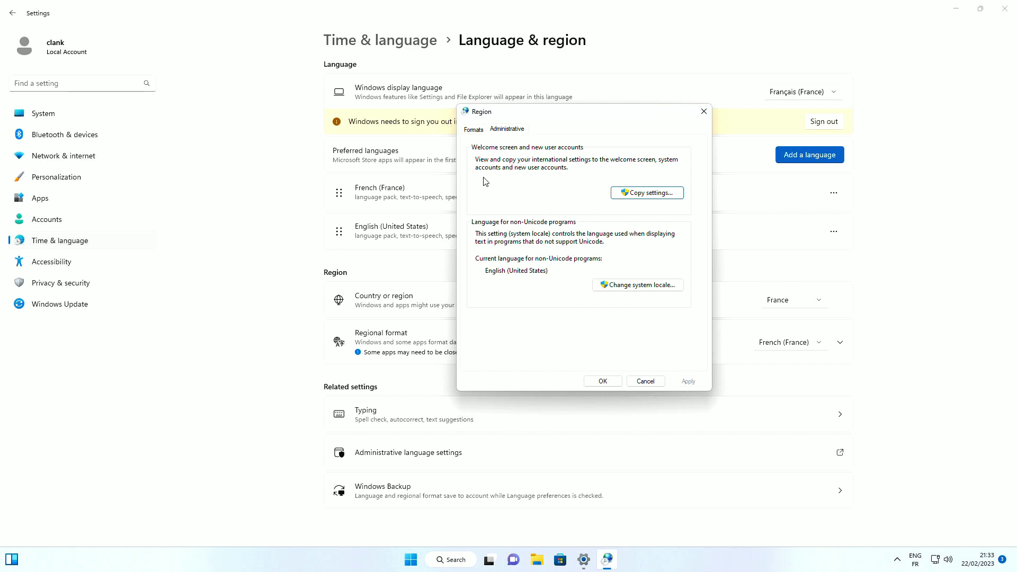
left_click(630, 194)
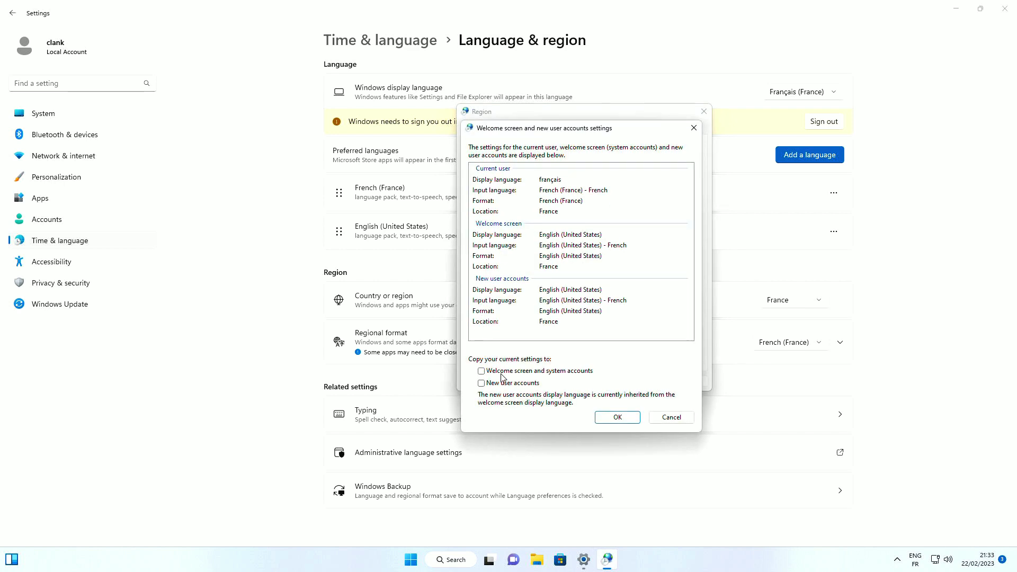
left_click(481, 371)
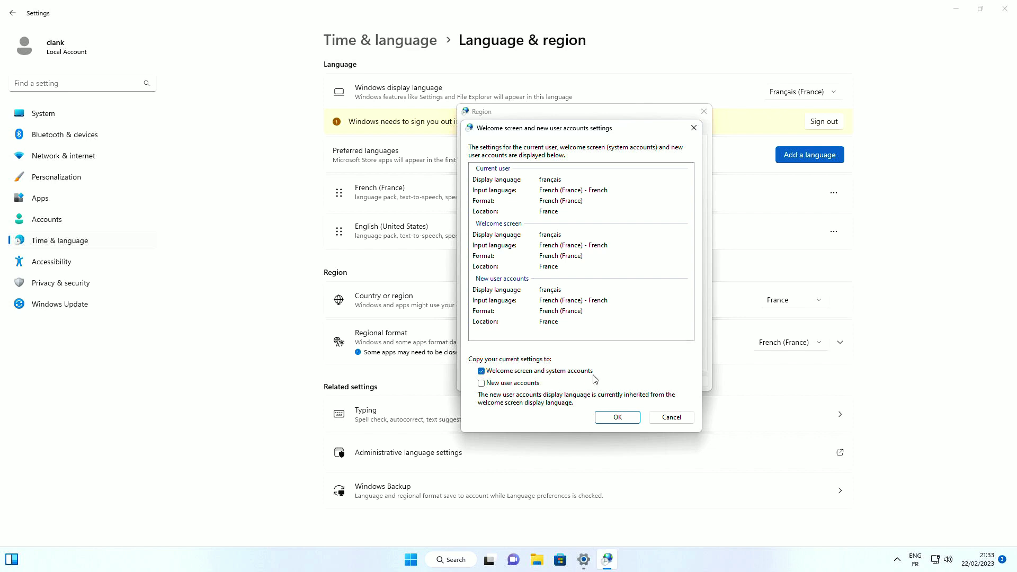
left_click(481, 383)
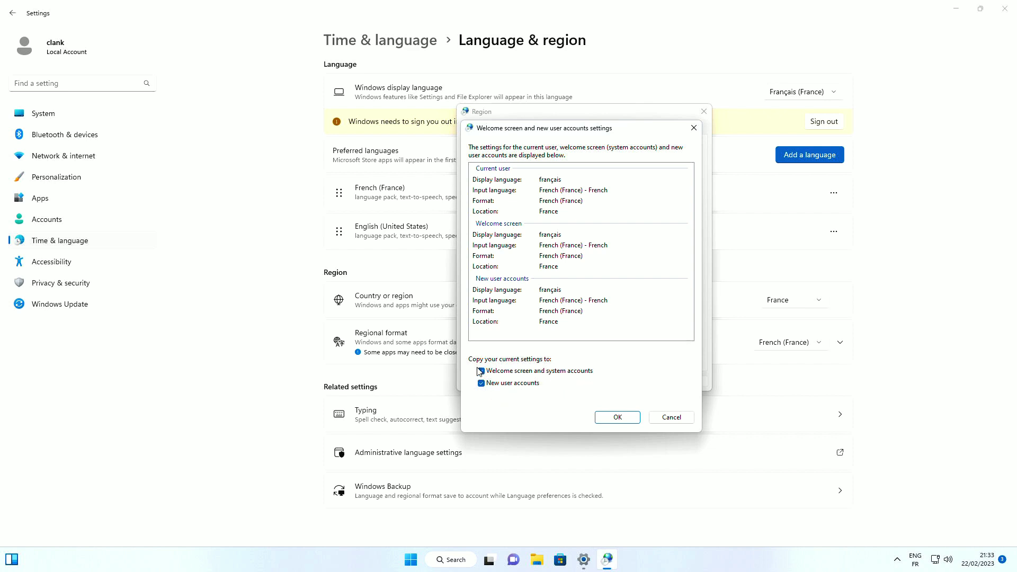
left_click(601, 417)
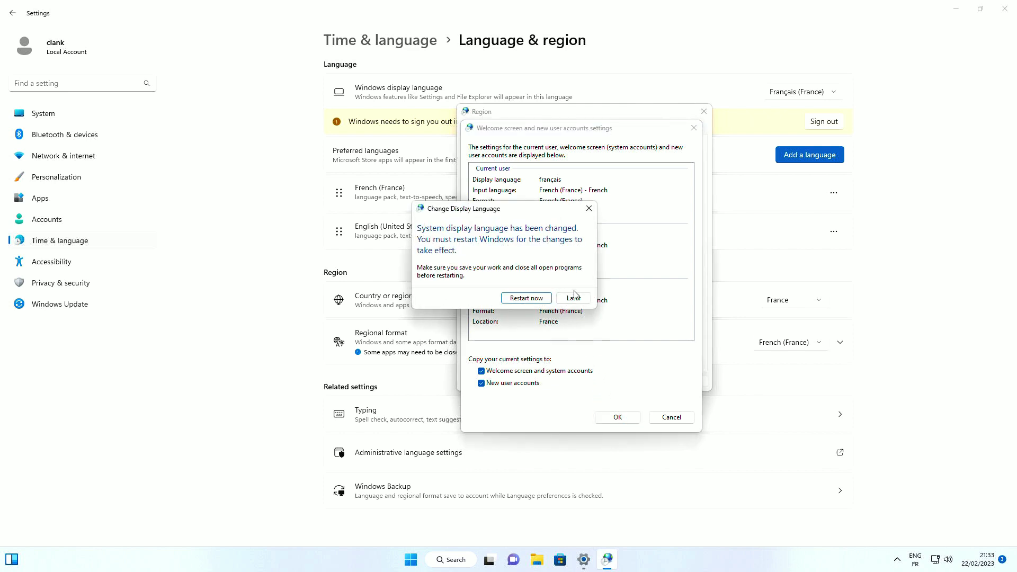
left_click(574, 298)
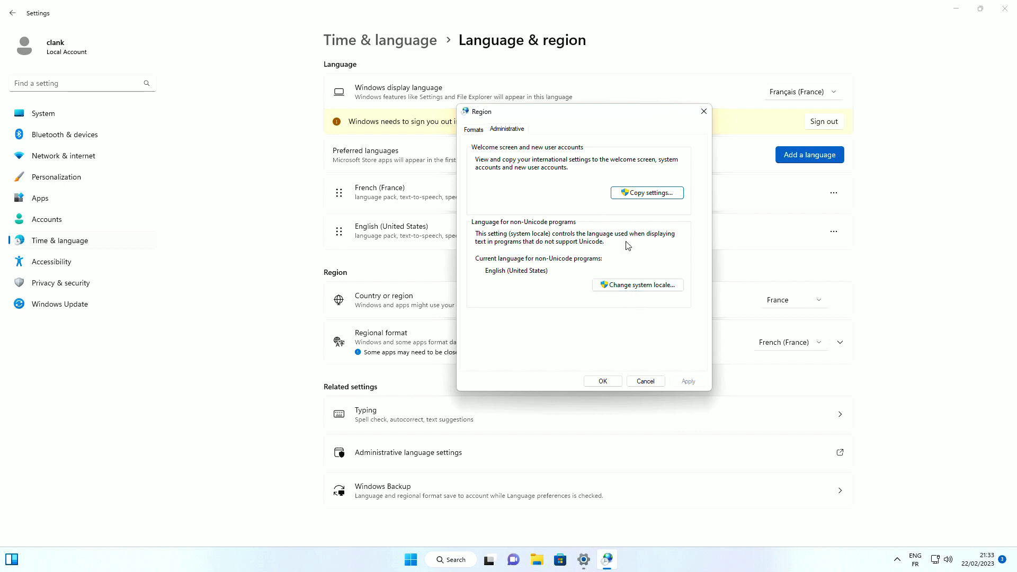
Change the system locale for non-Unicode programs to French (France) and restart Windows
left_click(646, 289)
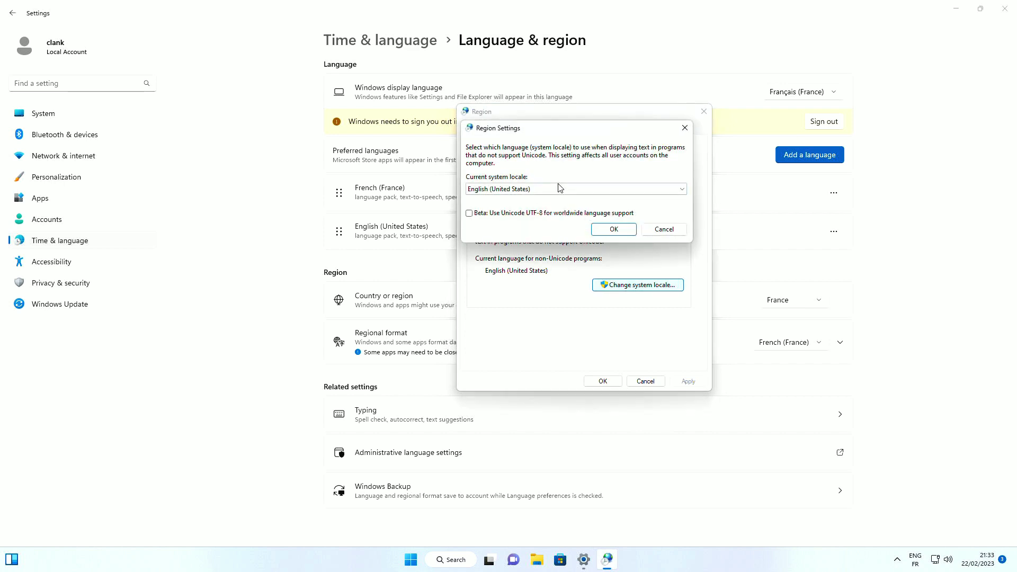
left_click(558, 190)
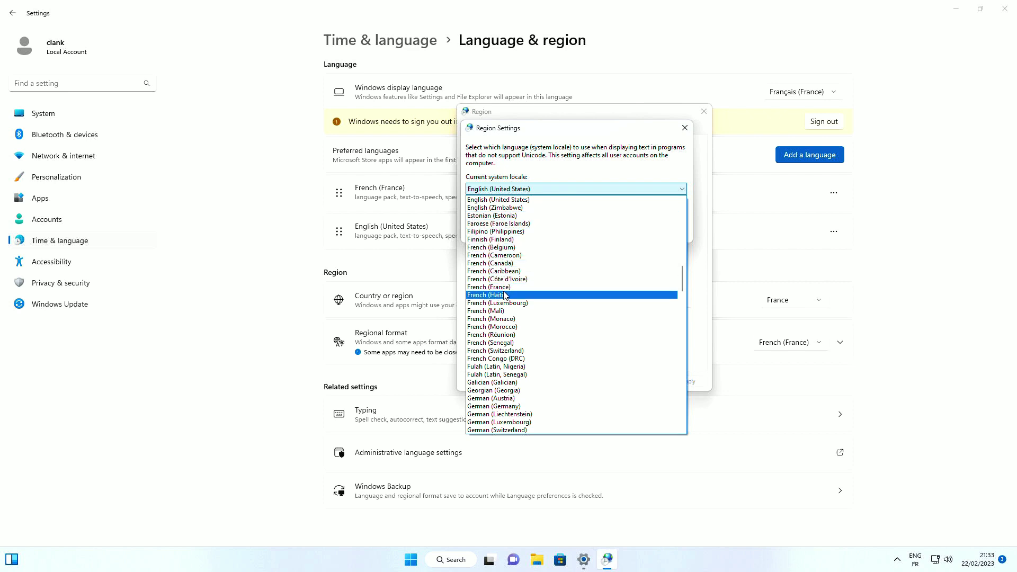
left_click(538, 288)
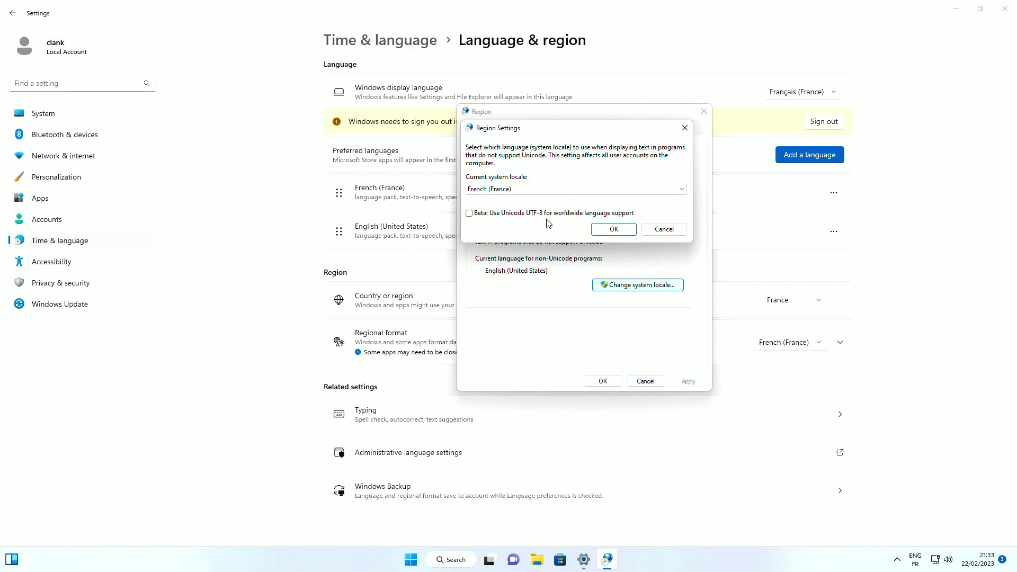
left_click(613, 229)
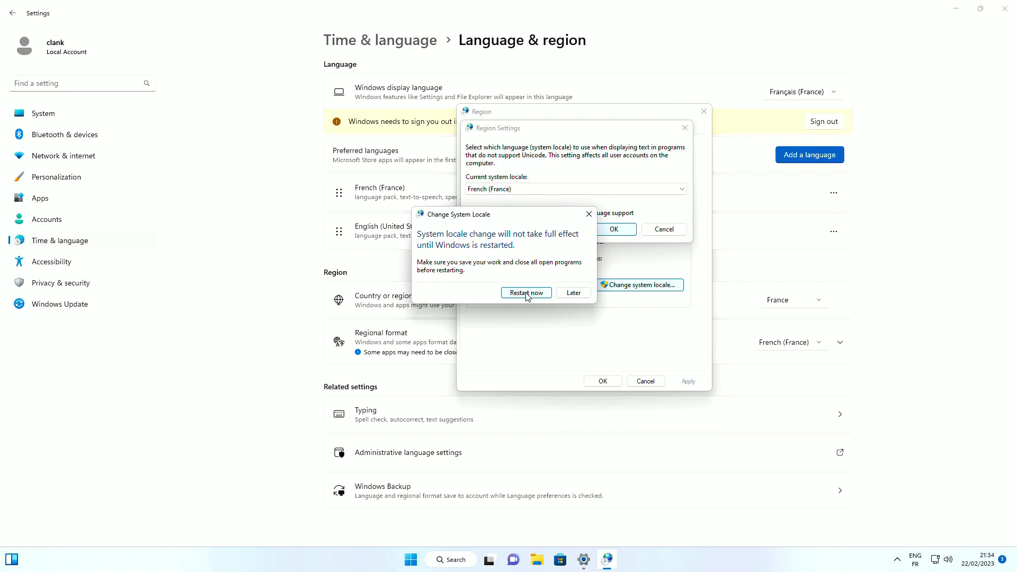
left_click(526, 294)
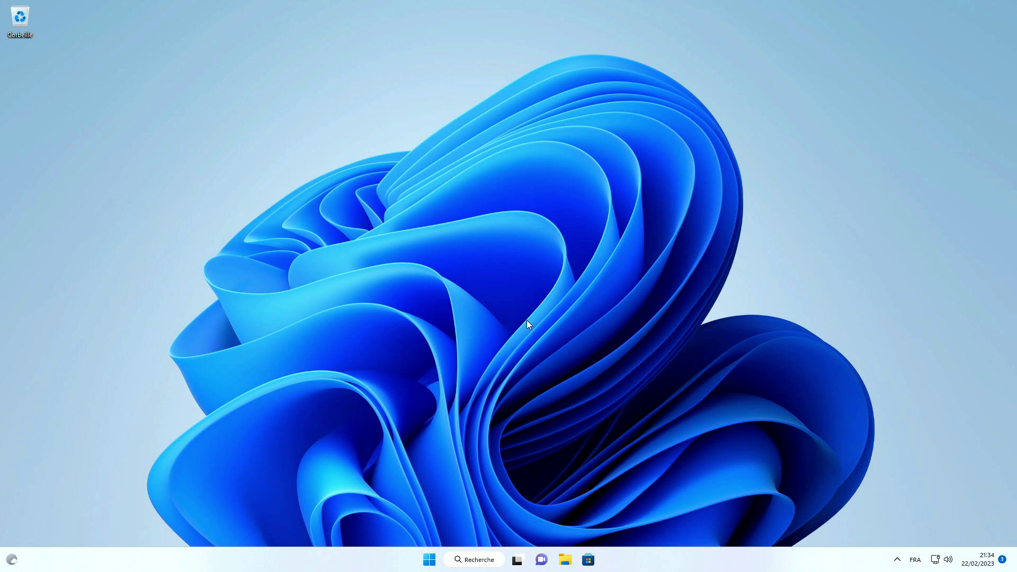
Open the taskbar settings and set the taskbar alignment to Gauche in the taskbar behaviours
left_click(425, 561)
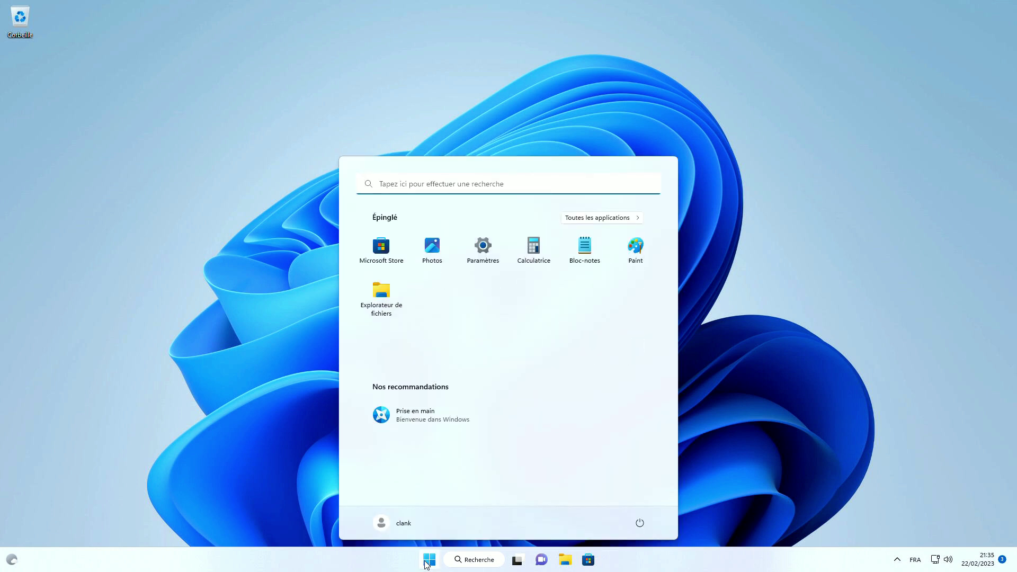
left_click(182, 332)
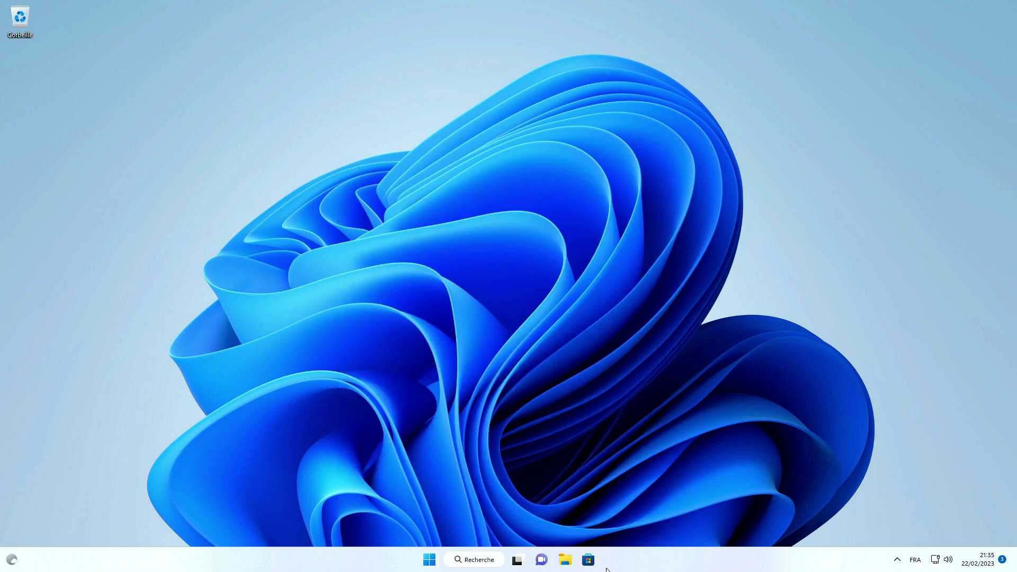
right_click(659, 561)
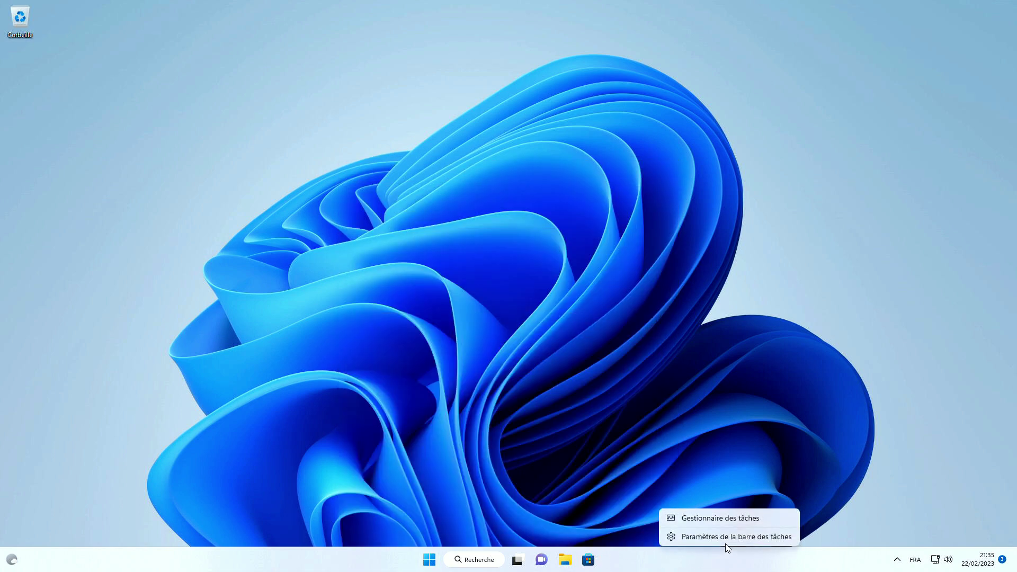
left_click(703, 537)
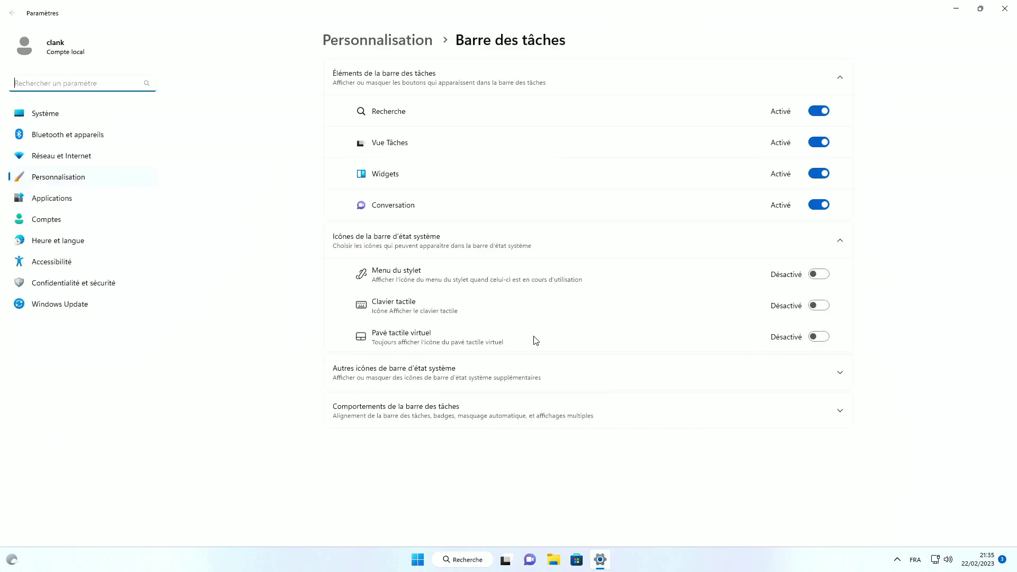
left_click(839, 376)
left_click(838, 376)
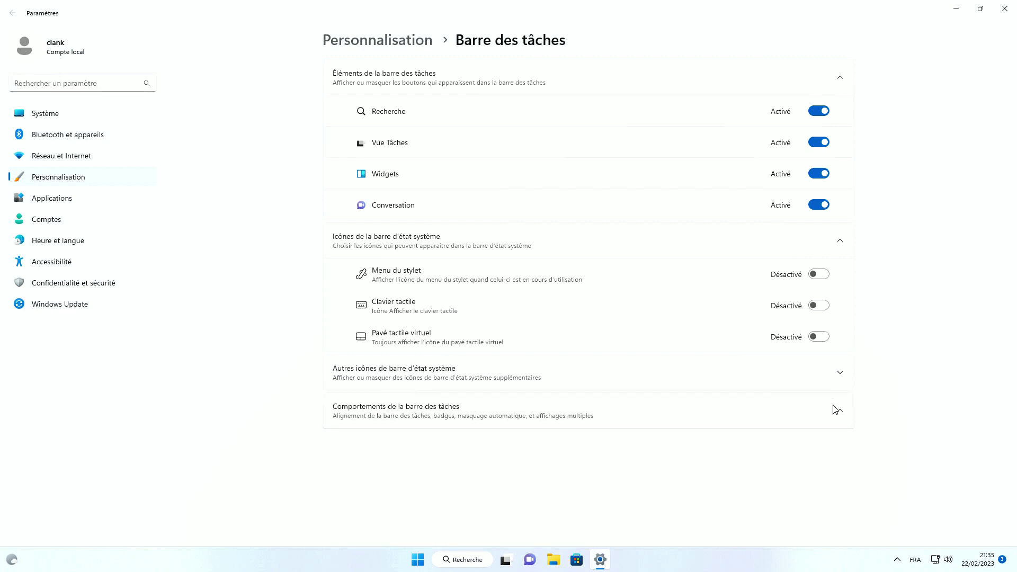
left_click(836, 409)
left_click(800, 306)
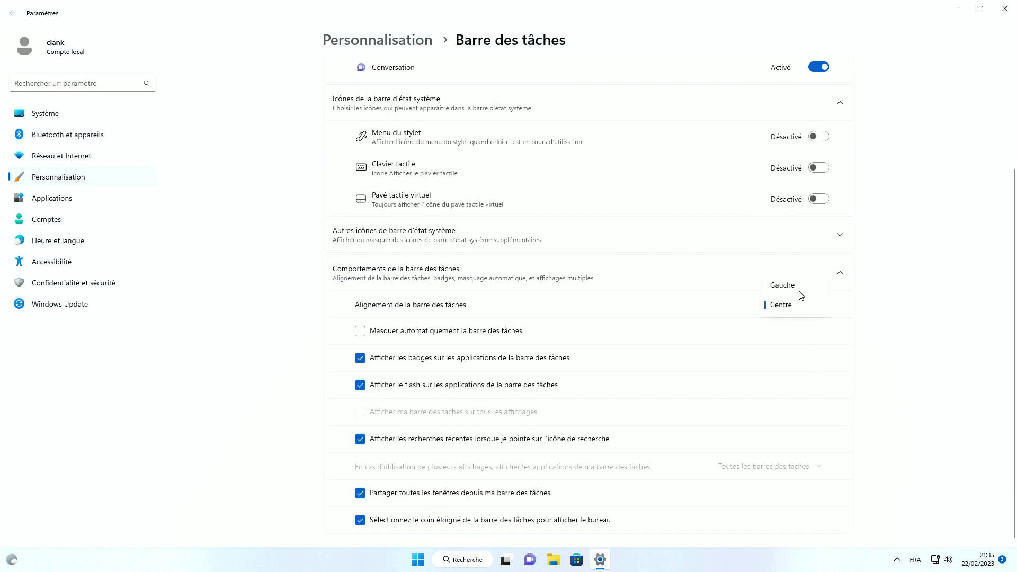
left_click(798, 287)
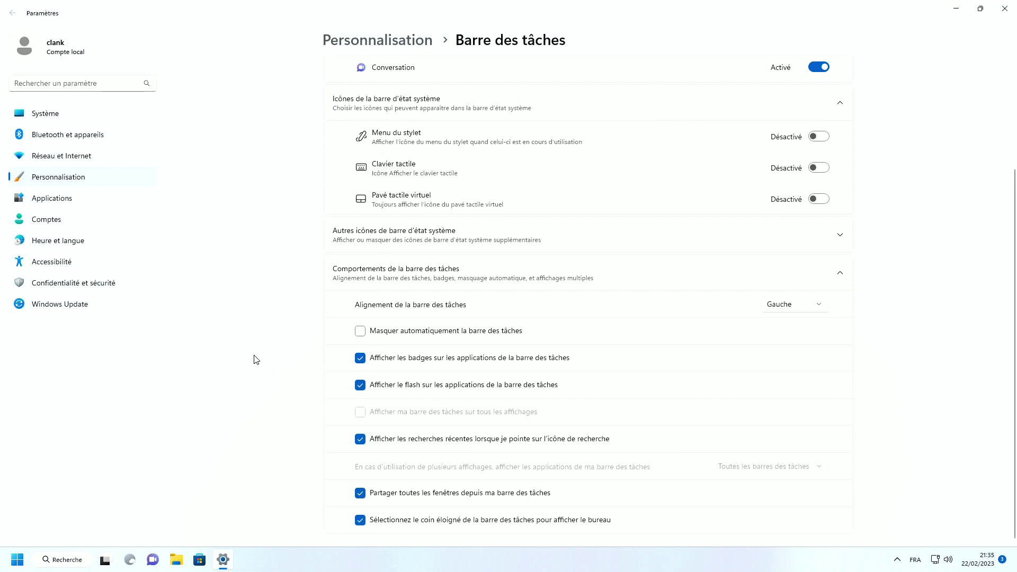
scroll(630, 331, "up", 3)
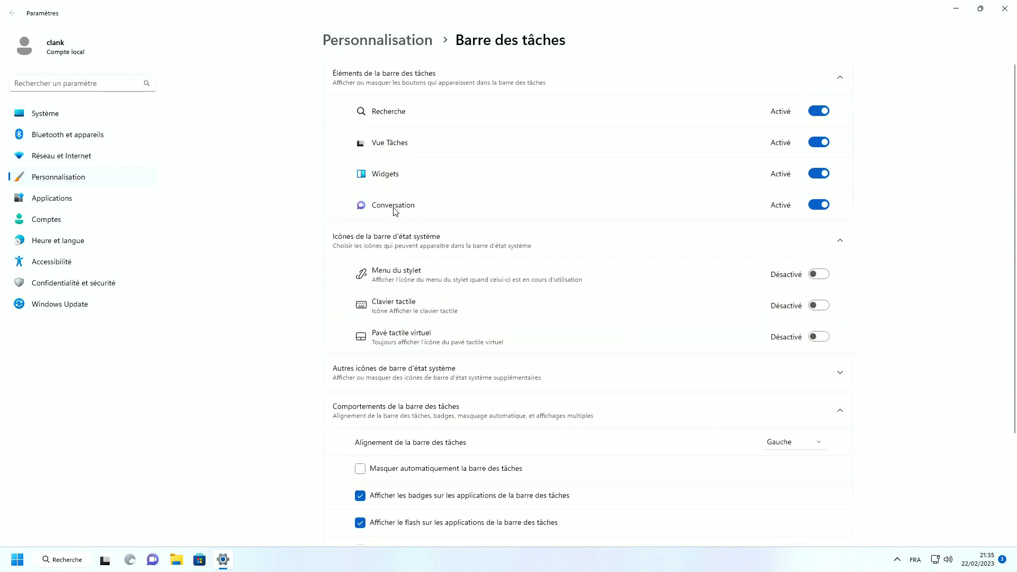
Examine the full list of installed applications in the Start menu
left_click(17, 562)
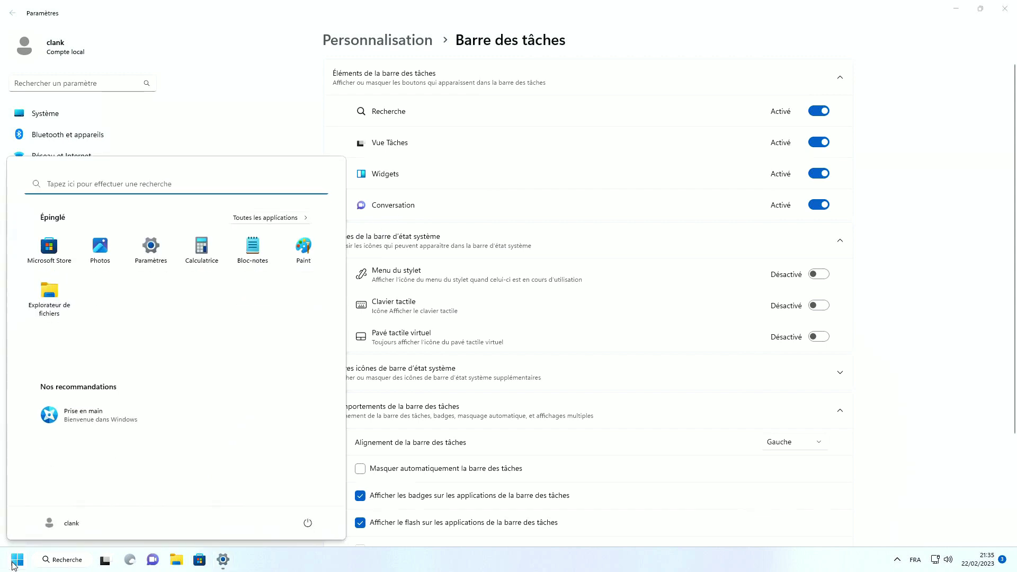
left_click(266, 219)
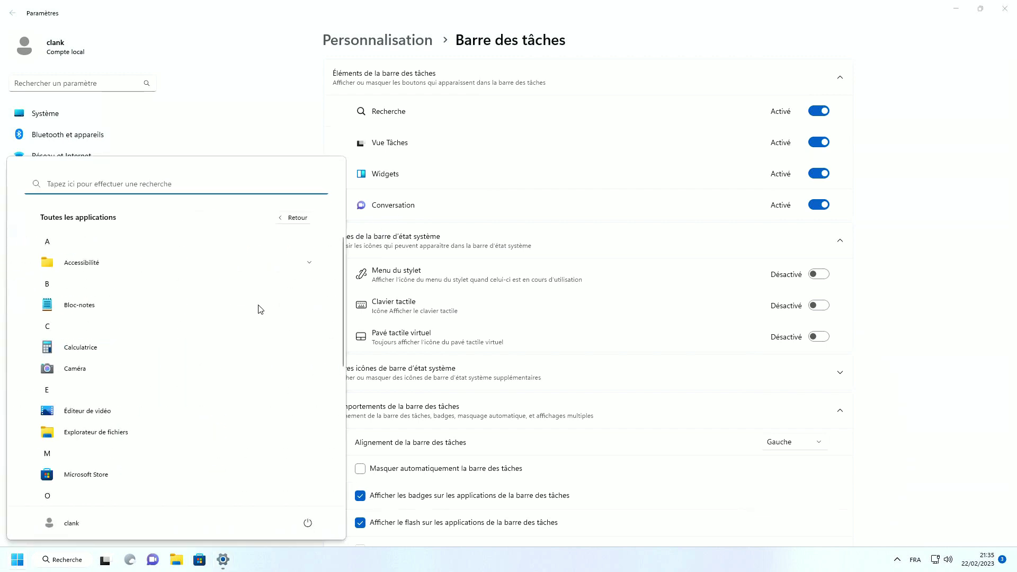
scroll(256, 315, "down", 6)
scroll(236, 365, "up", 7)
scroll(100, 337, "down", 2)
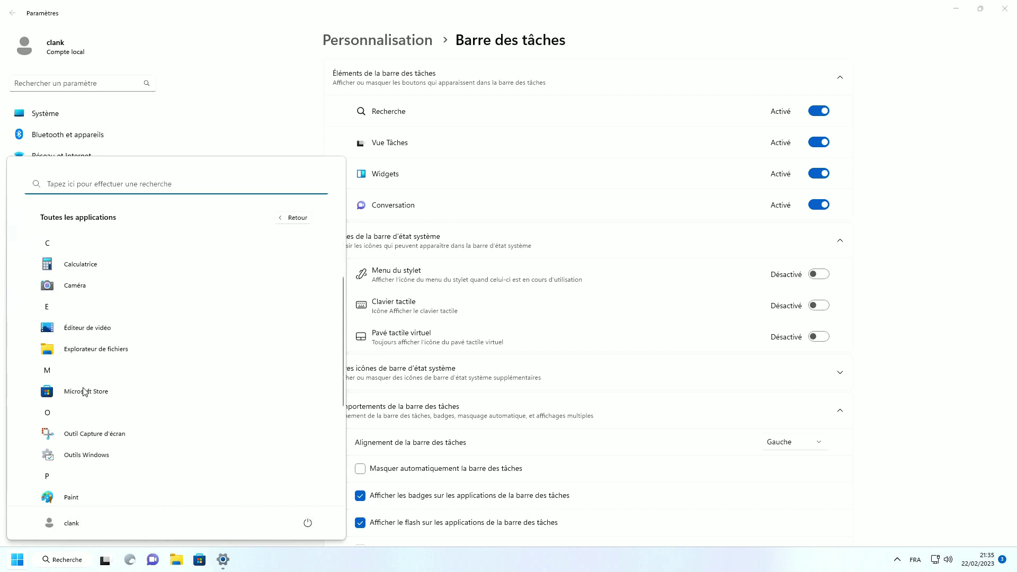
scroll(101, 441, "down", 2)
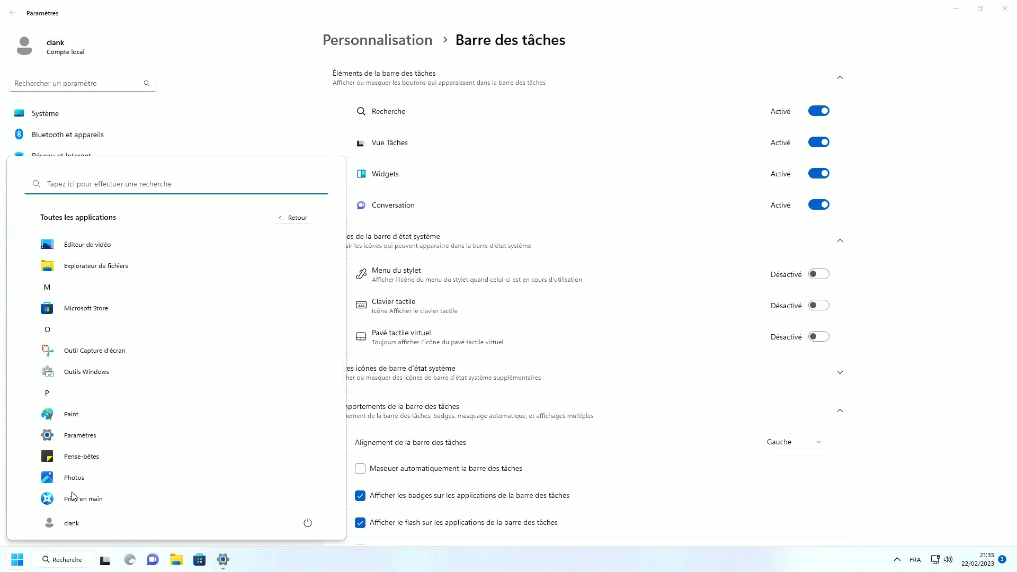
scroll(72, 496, "up", 3)
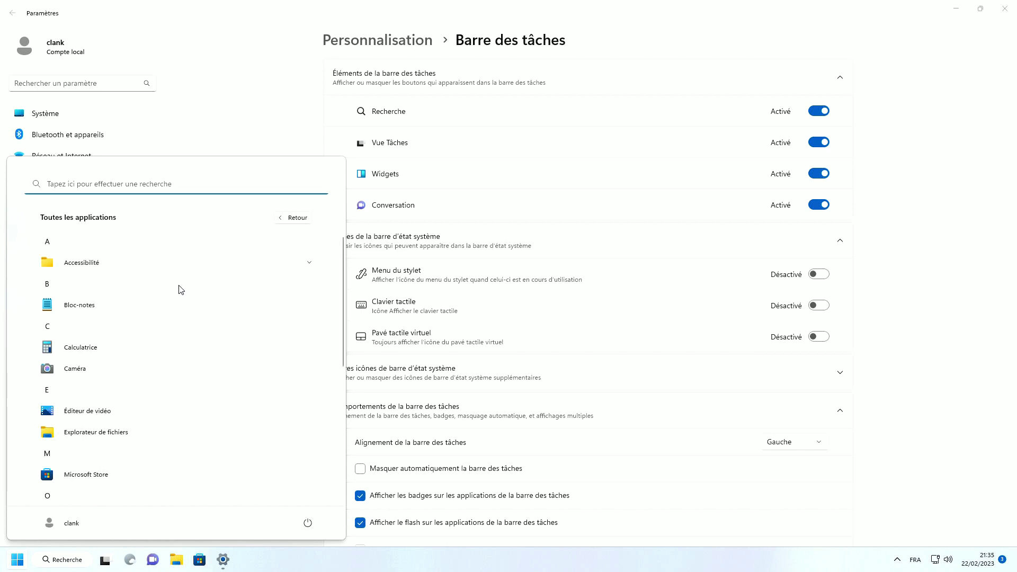
scroll(188, 299, "down", 5)
scroll(189, 301, "up", 5)
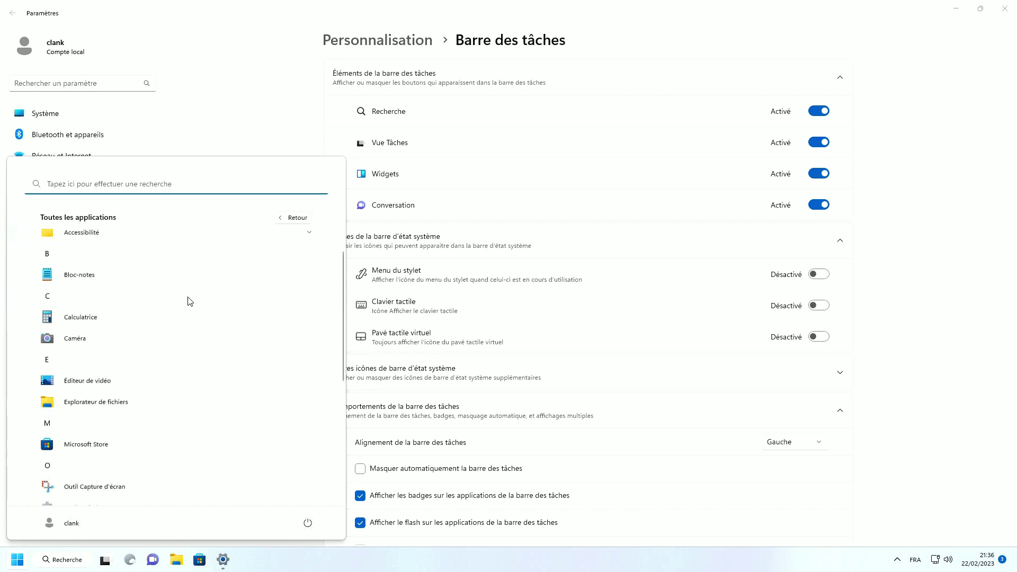
left_click(259, 127)
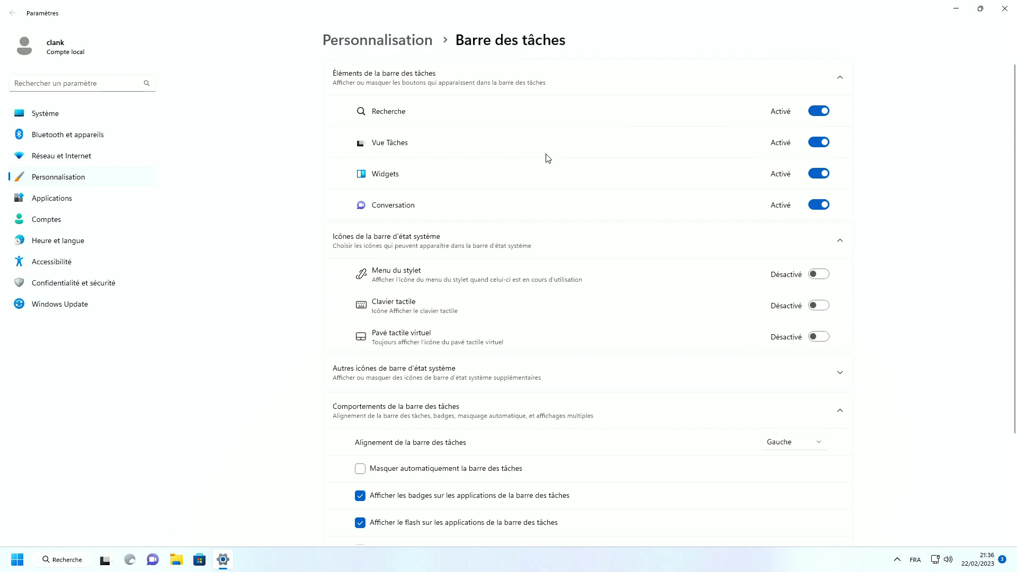
Try a Start menu search for "ter", close it, and turn off the Recherche taskbar item
left_click(18, 559)
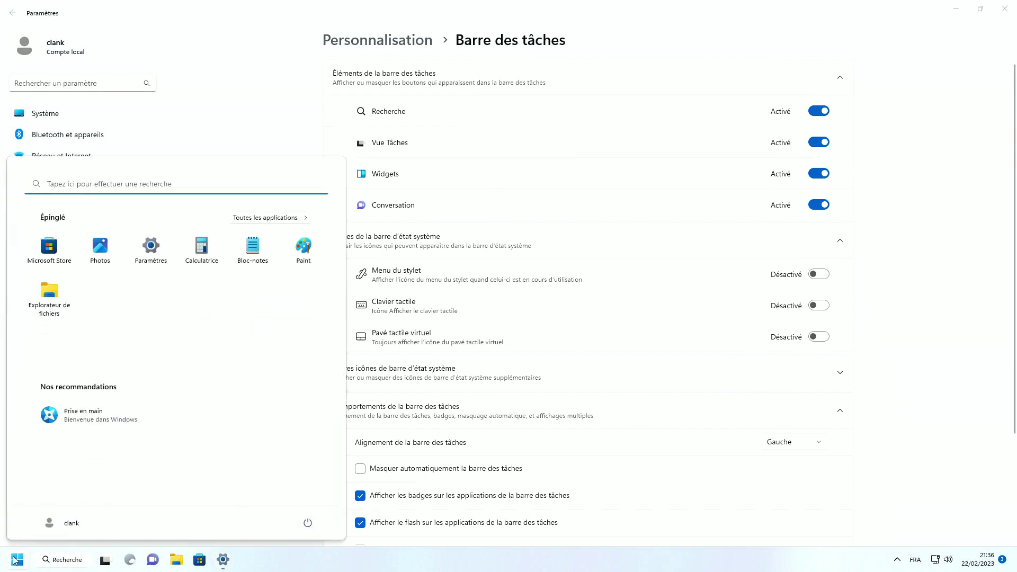
type("ter")
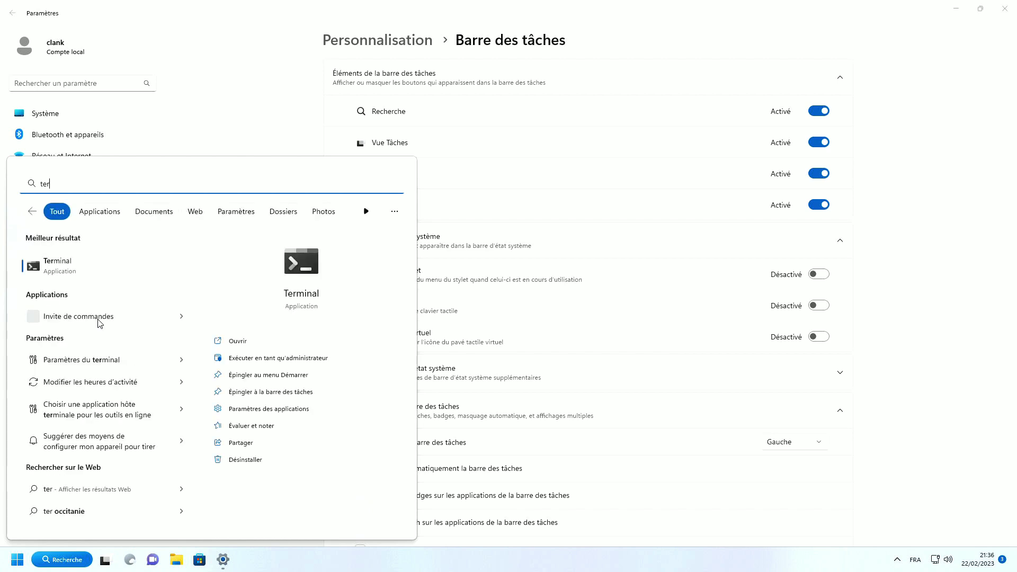
key("Escape")
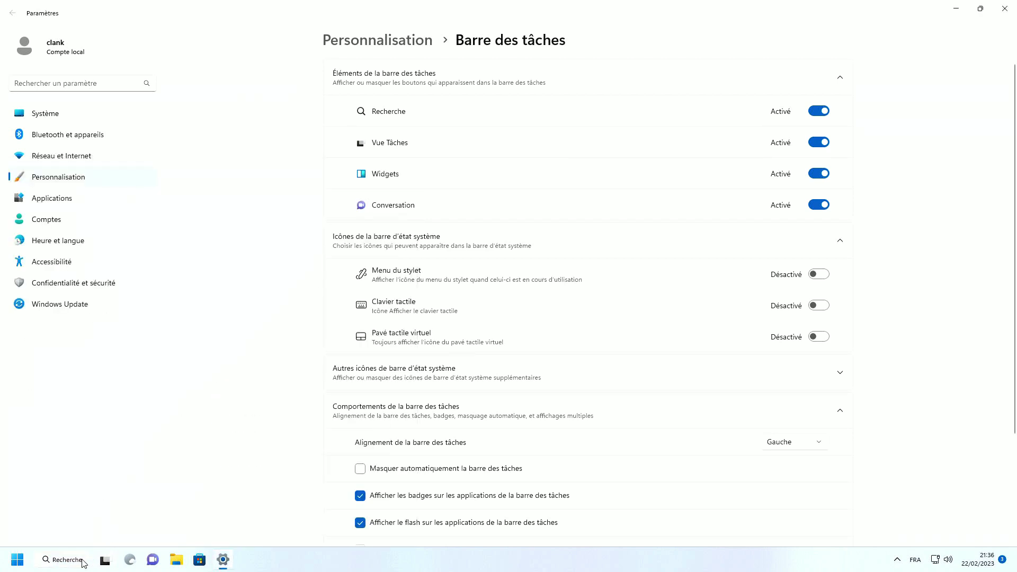
left_click(817, 112)
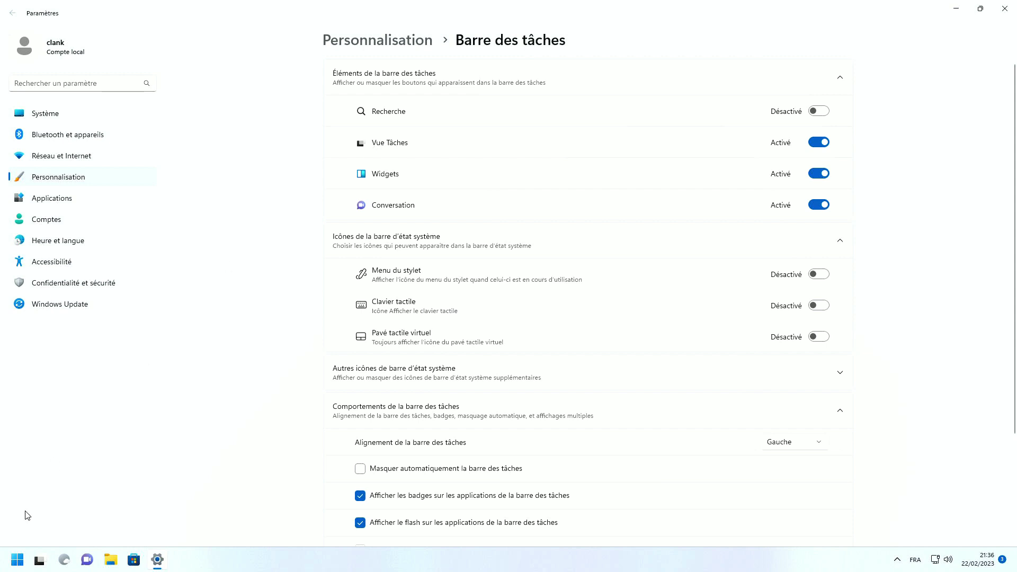
Preview the virtual desktops offered by Vue Tâches and toggle between the bare desktop and the settings window
mouse_move(38, 560)
left_click(132, 461)
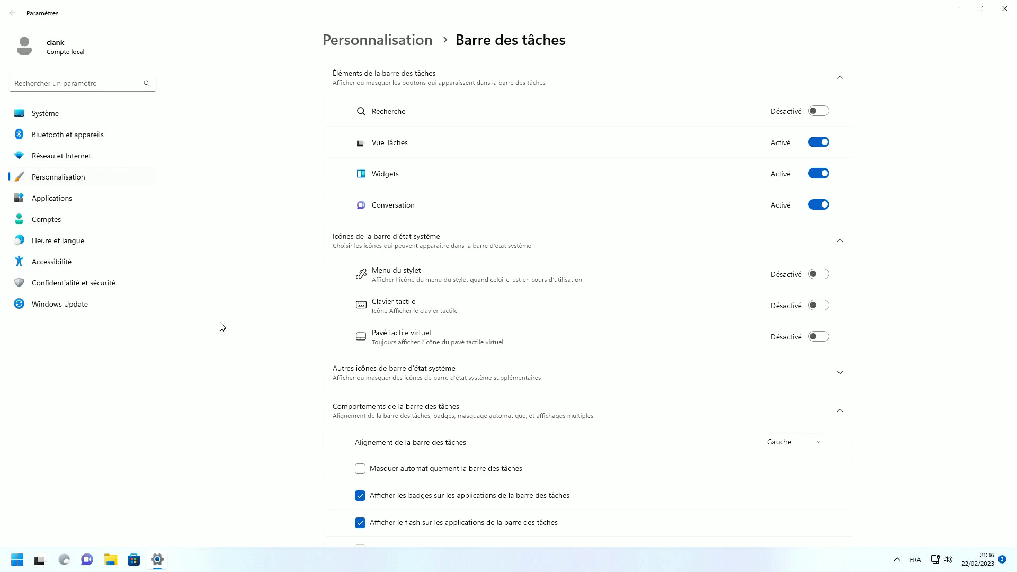
key("super+d")
key("super+d")
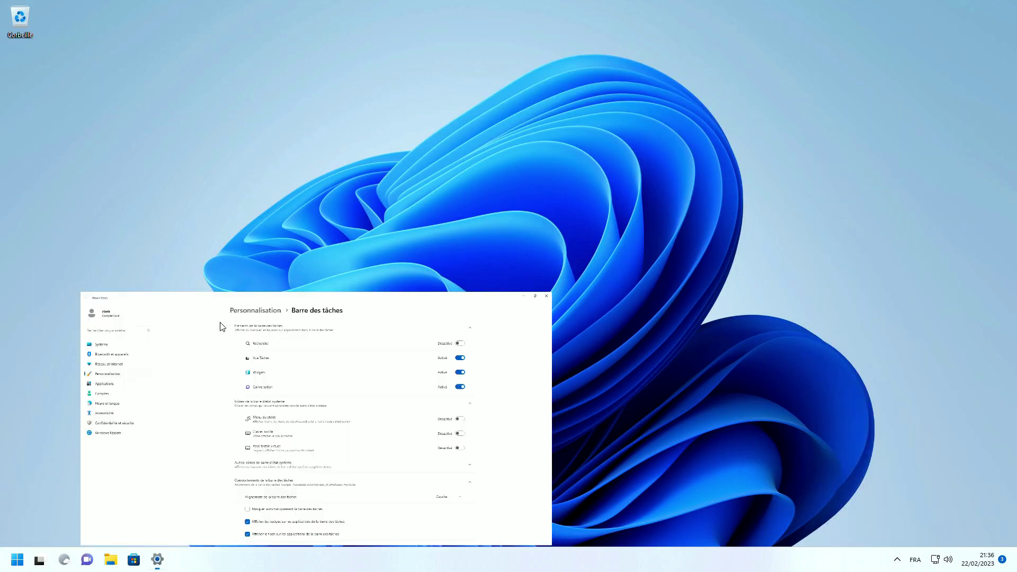
key("super+d")
key("super+d")
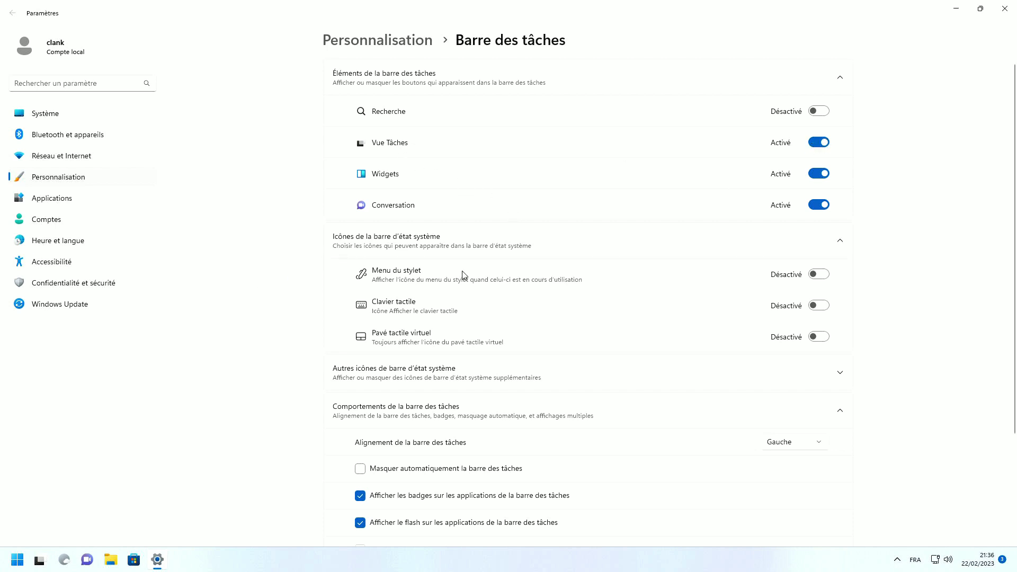
mouse_move(41, 568)
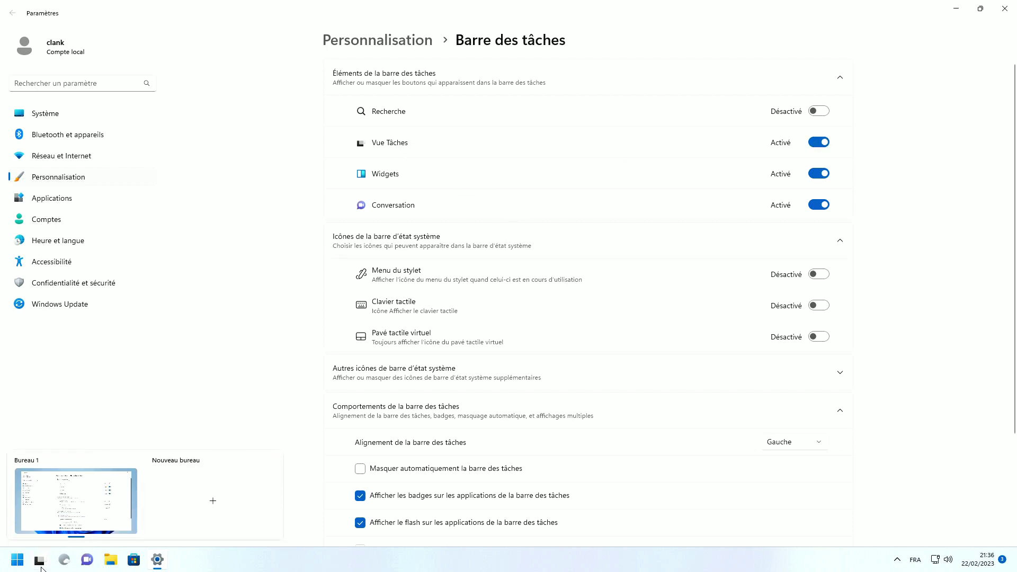
Turn off the Vue Tâches, Widgets and Conversation items of the taskbar
left_click(820, 142)
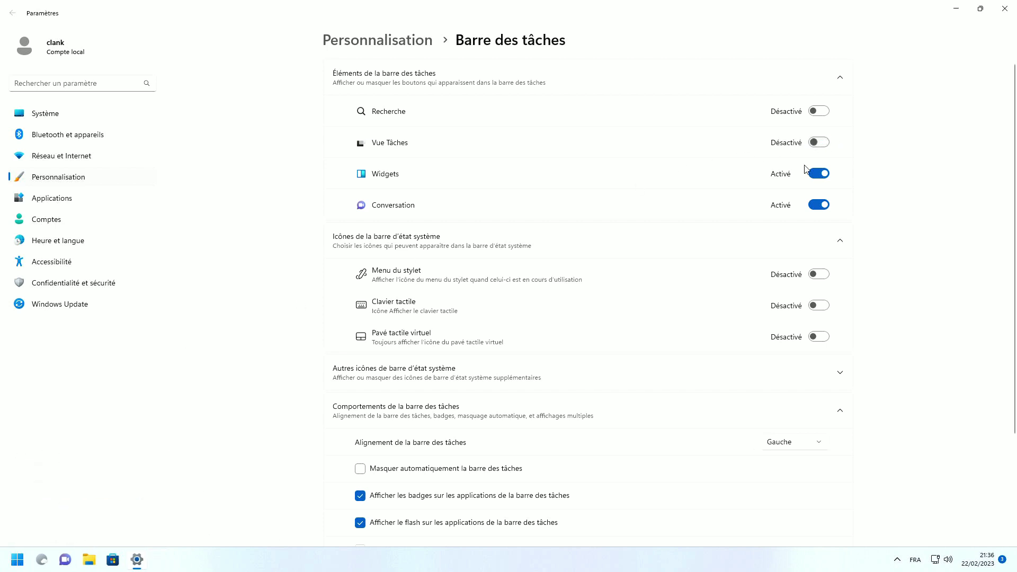
left_click(818, 174)
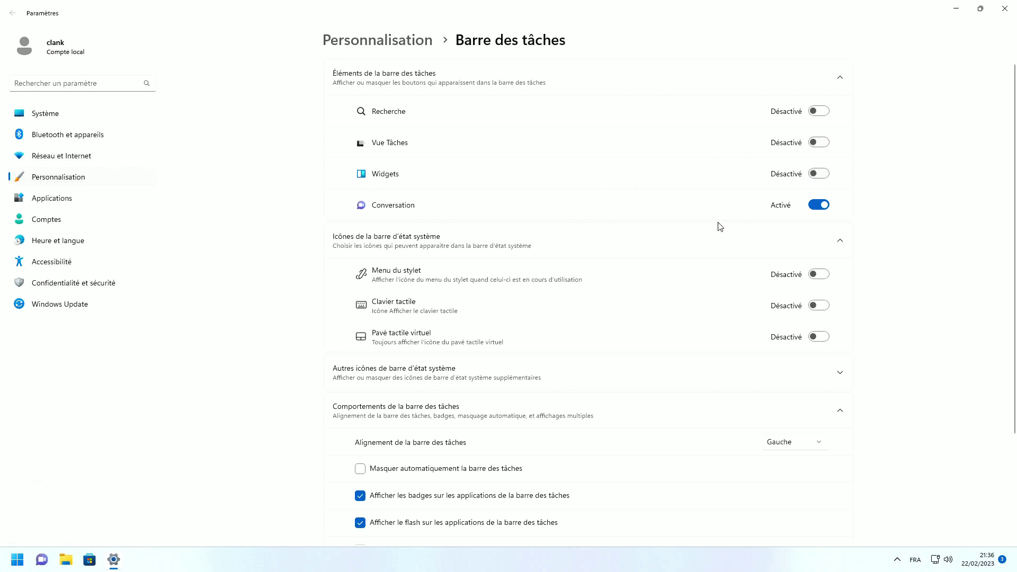
left_click(818, 205)
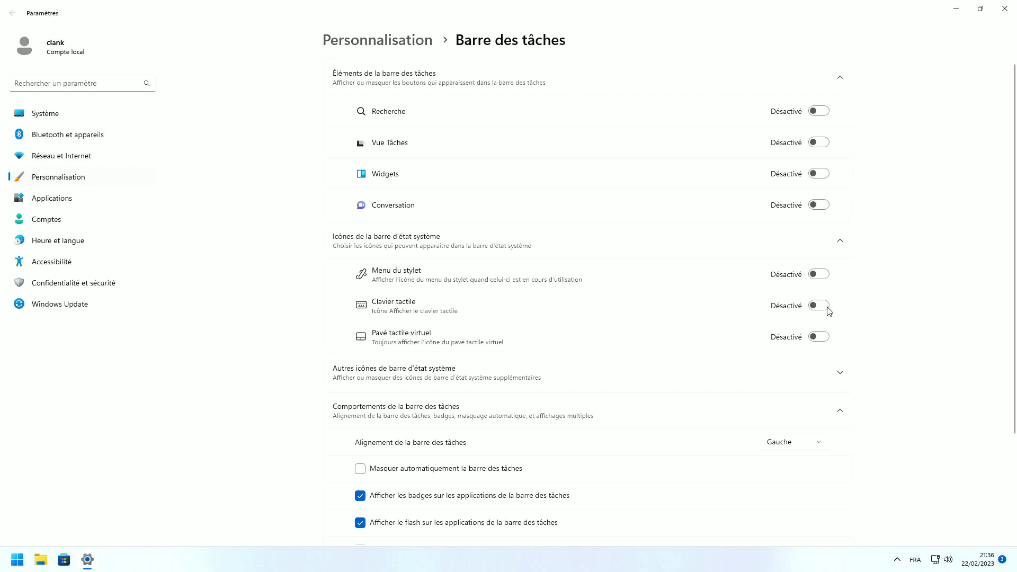
Turn off showing recent searches when pointing at the search icon in the taskbar behaviours, and close the settings
scroll(686, 322, "down", 3)
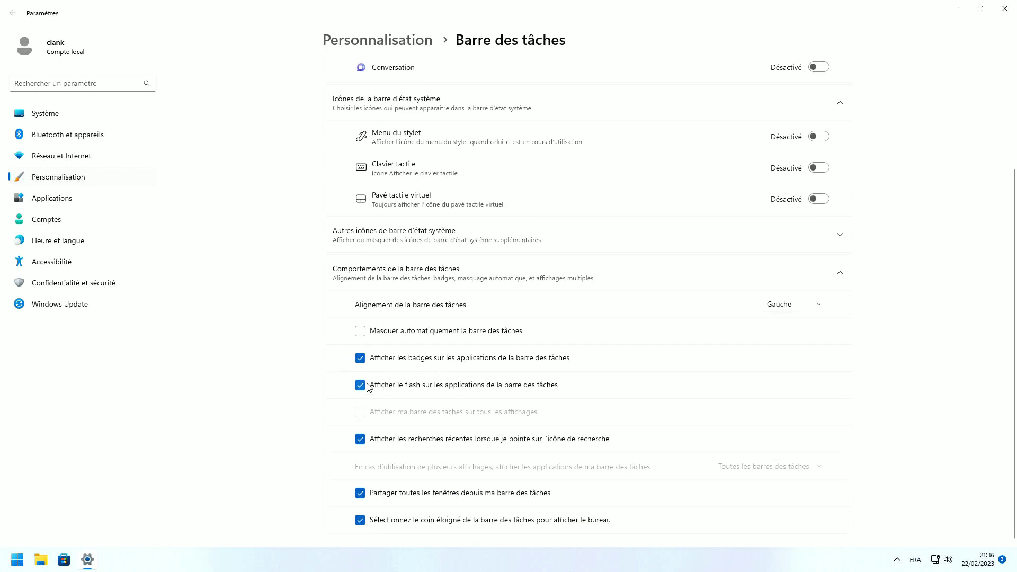
left_click(361, 443)
scroll(348, 288, "up", 3)
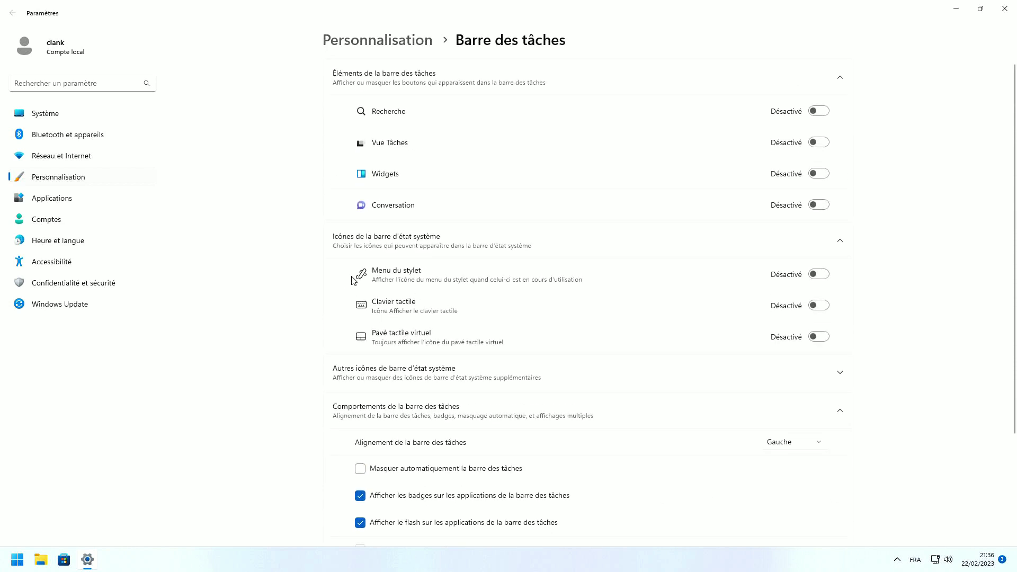
left_click(1005, 9)
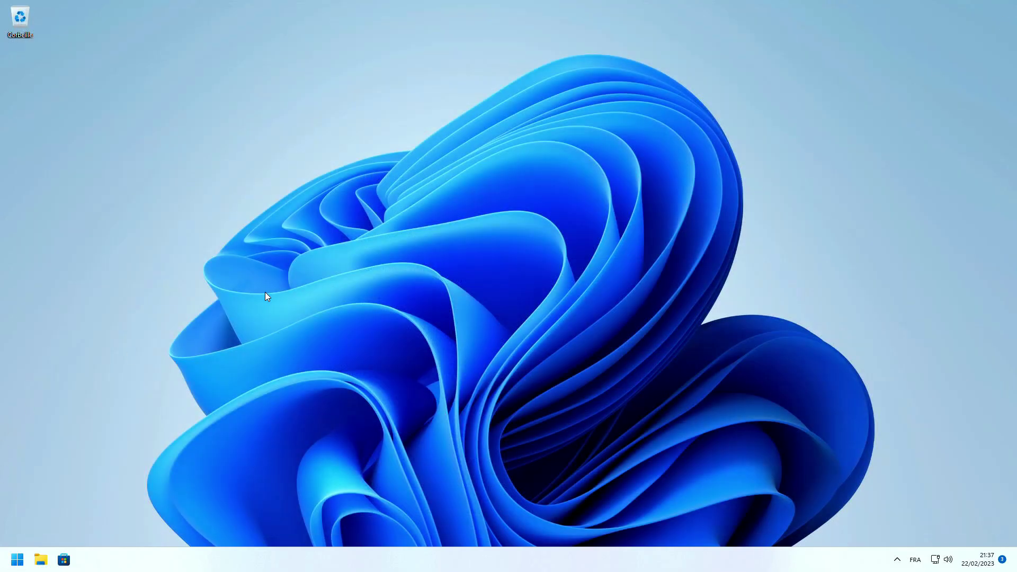
Review the pending system notifications and the calendar, and dismiss them
left_click(999, 563)
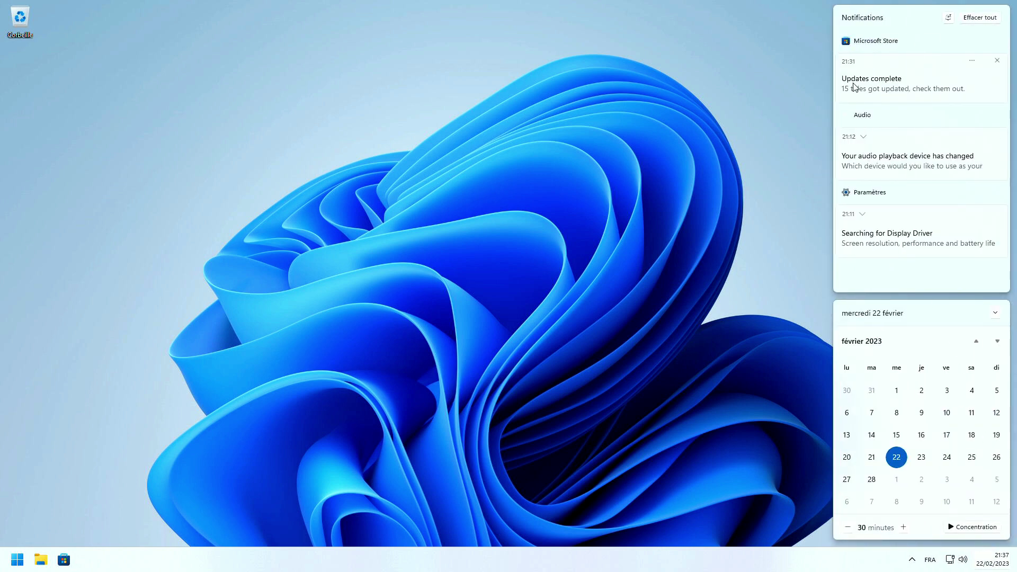
mouse_move(908, 168)
left_click(771, 187)
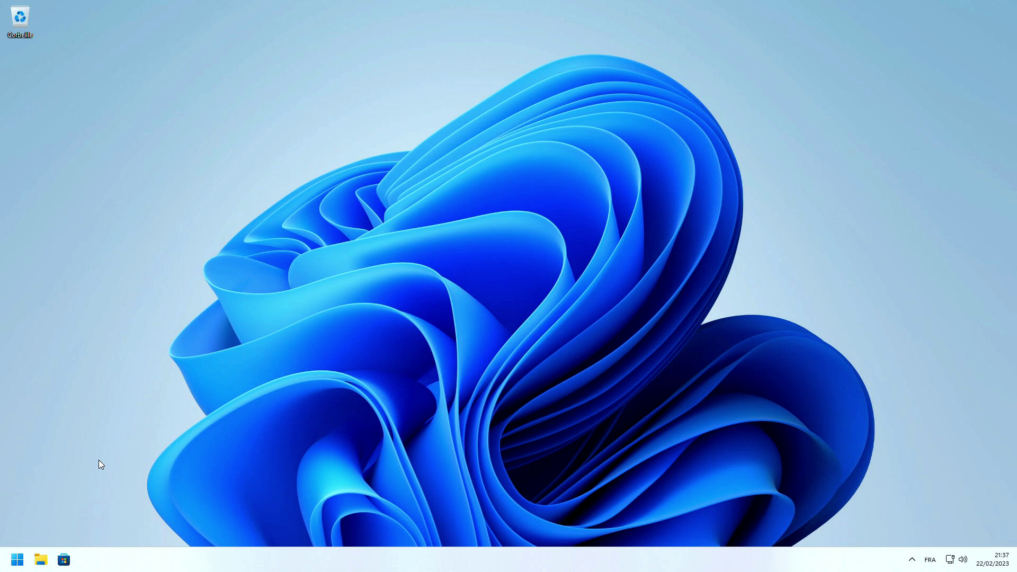
Open the Task Manager in a maximised window and examine the processor and memory performance
right_click(252, 569)
left_click(313, 519)
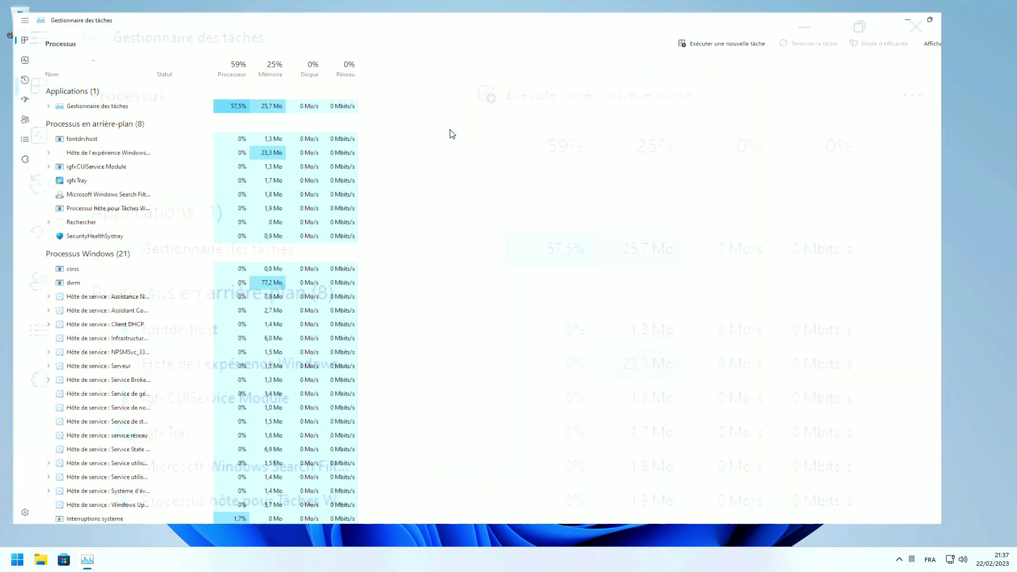
left_click(454, 91)
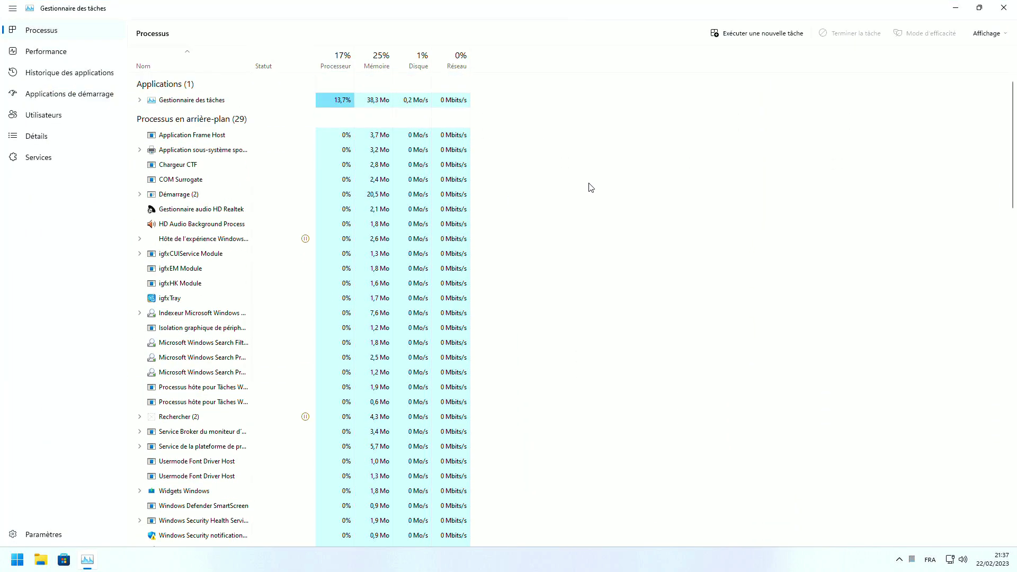
left_click(51, 53)
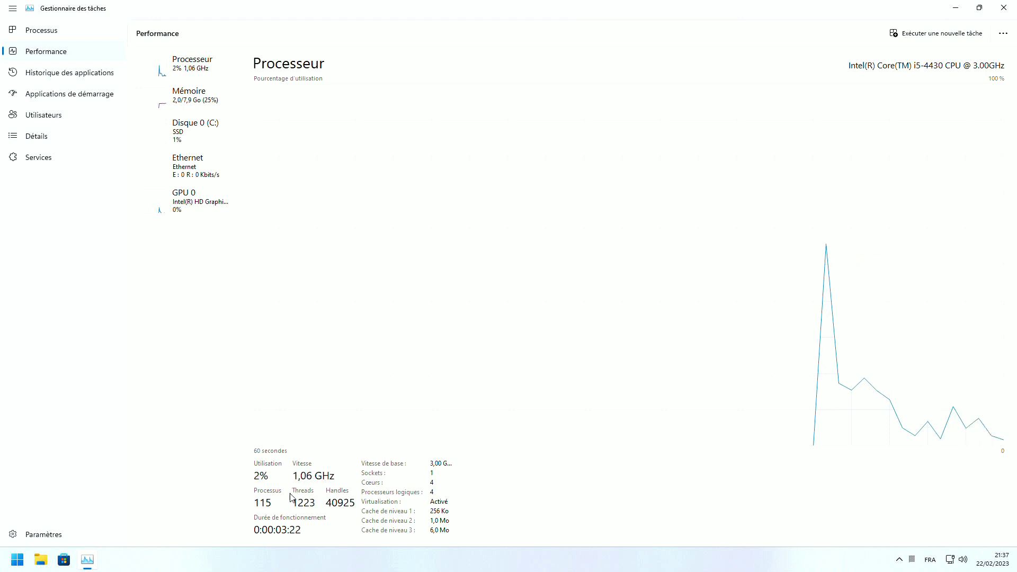
left_click(154, 97)
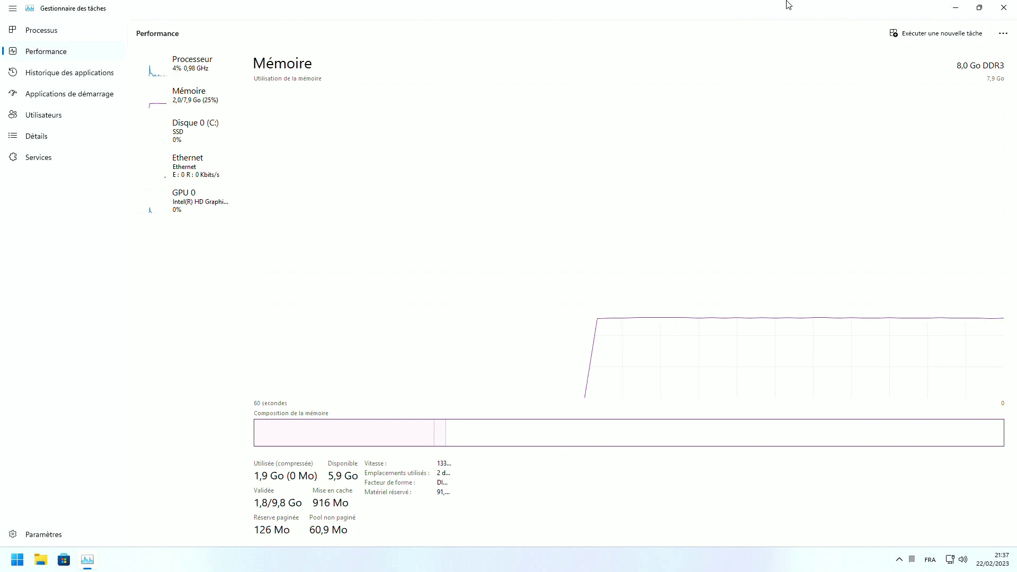
left_click_drag(786, 2, 751, 66)
double_click(751, 66)
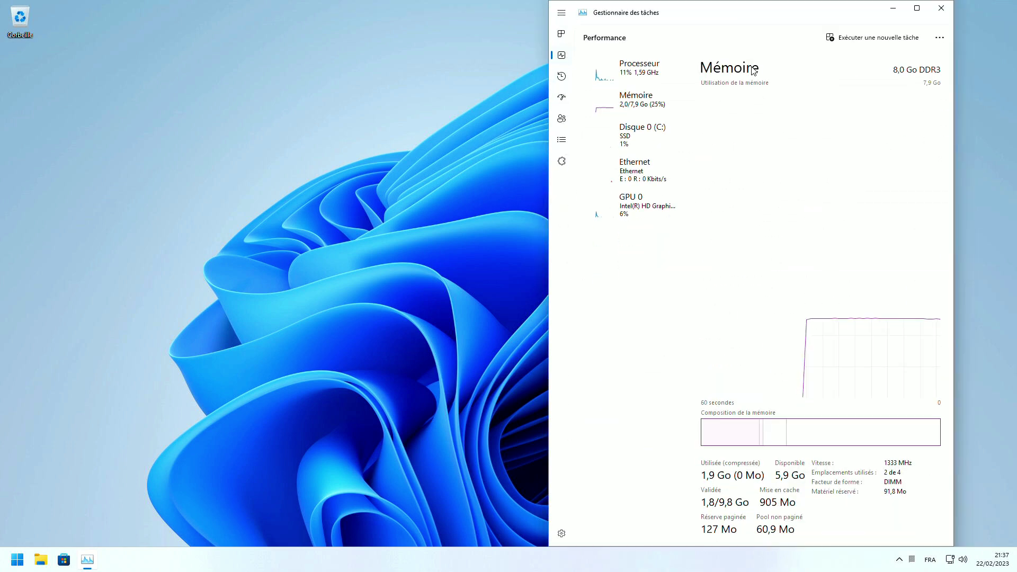
double_click(747, 7)
left_click(922, 69)
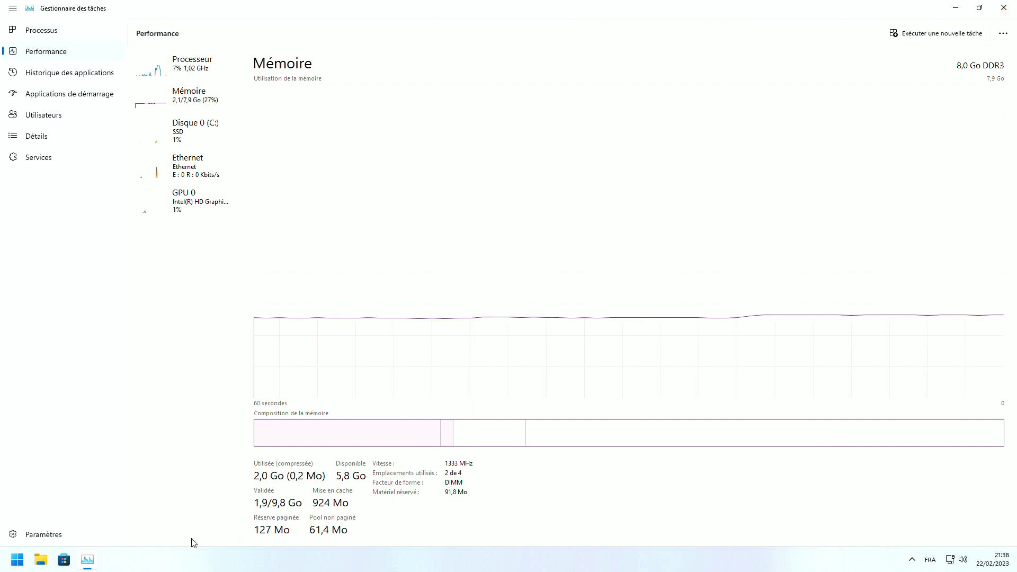
Call up the Task Manager once more from the taskbar and close it
right_click(188, 565)
left_click(278, 520)
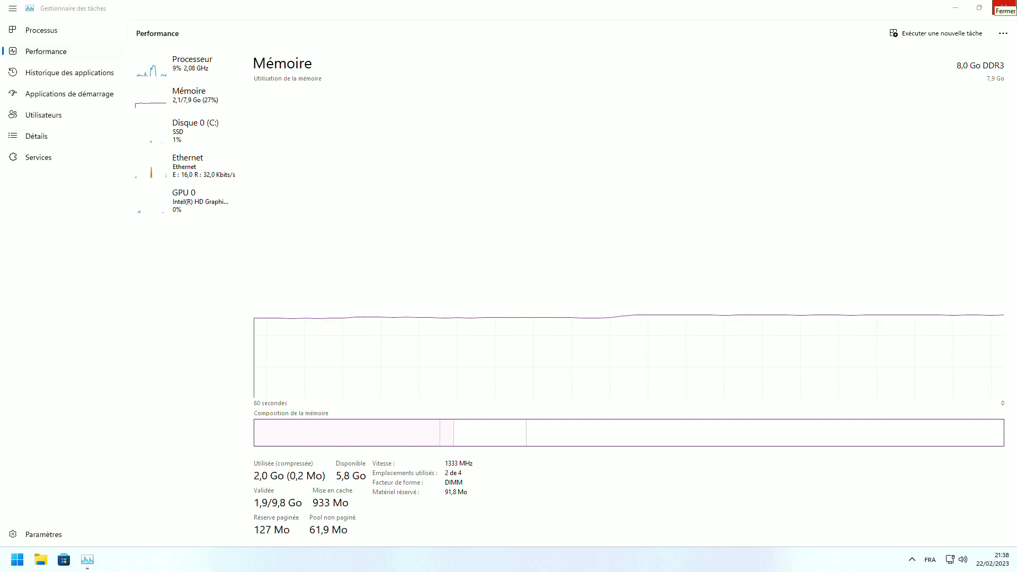
left_click(1004, 7)
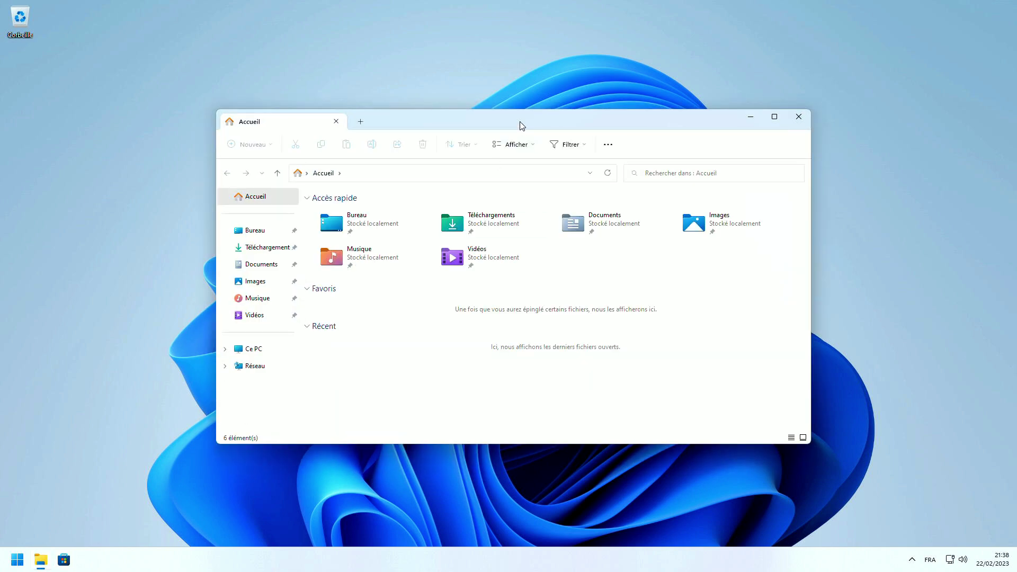
Maximise the file explorer window and try opening and closing an extra tab
double_click(522, 126)
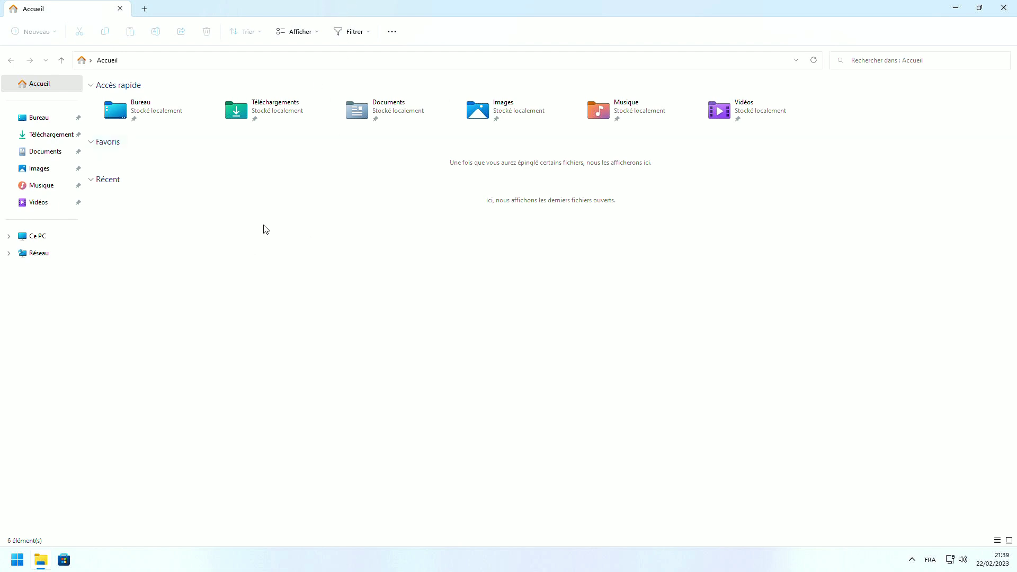
left_click(144, 9)
left_click(247, 9)
Expand Ce PC to show its drives, and try another new tab before closing the file explorer
left_click(9, 236)
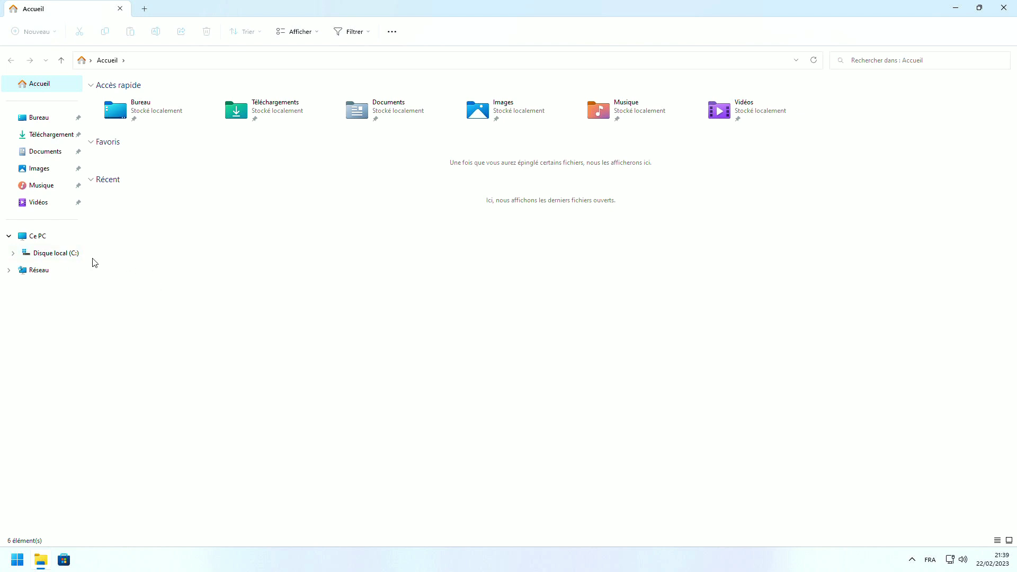
left_click(86, 5)
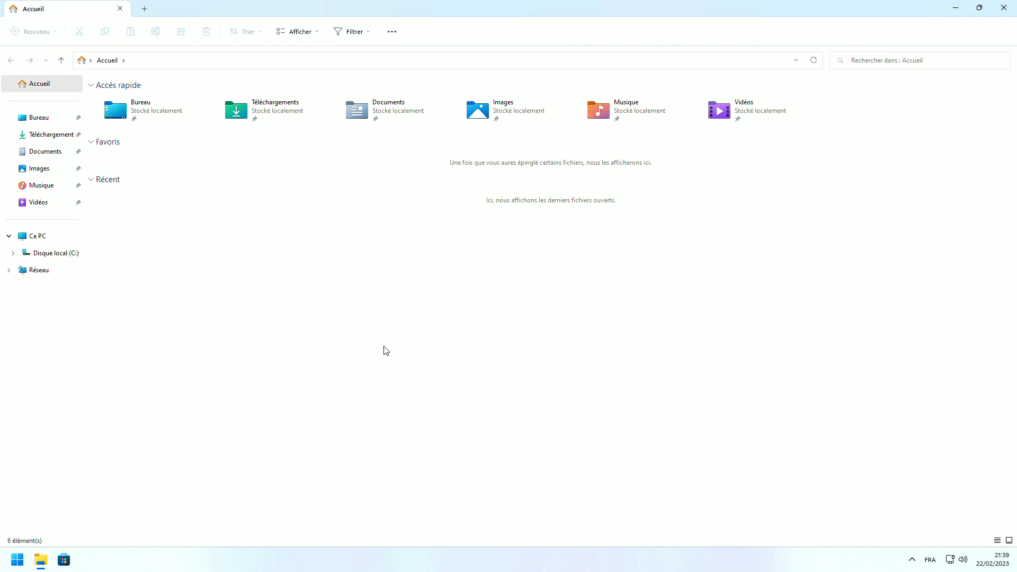
key("ctrl+t")
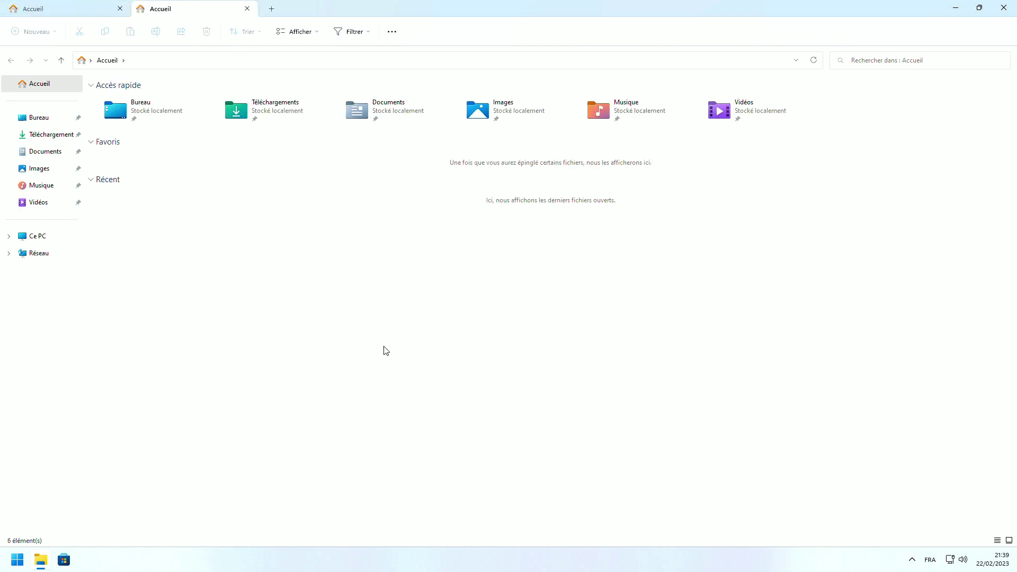
left_click(247, 8)
left_click(1004, 7)
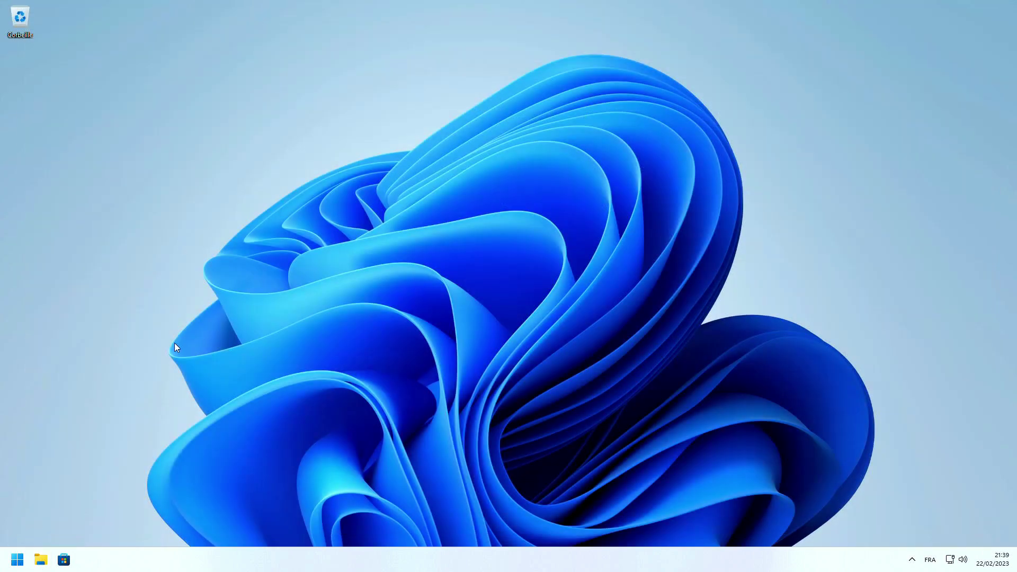
Glance at the Start menu, and open the Microsoft Store in a maximised window to browse its home page
left_click(18, 560)
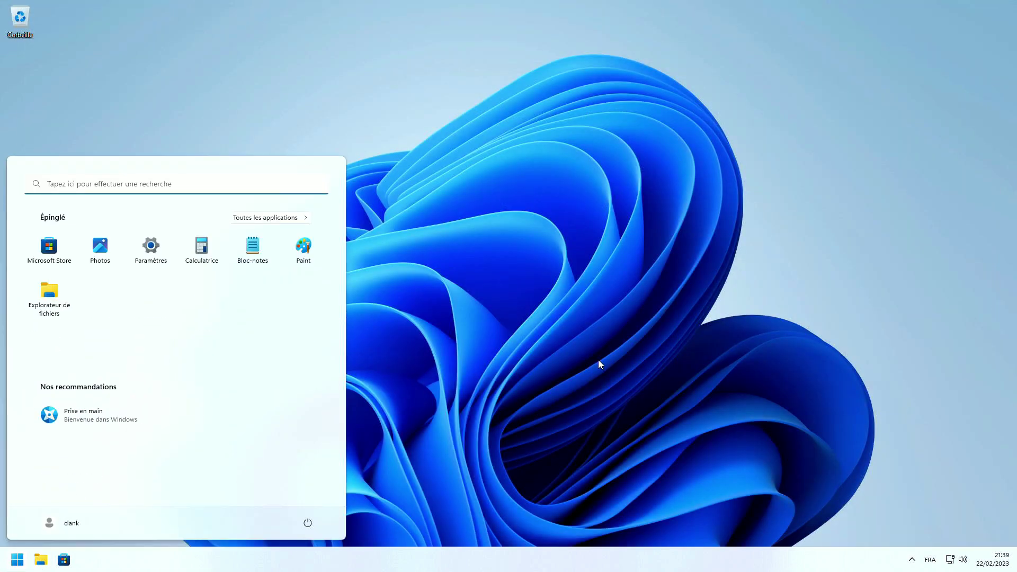
left_click(600, 363)
left_click(61, 559)
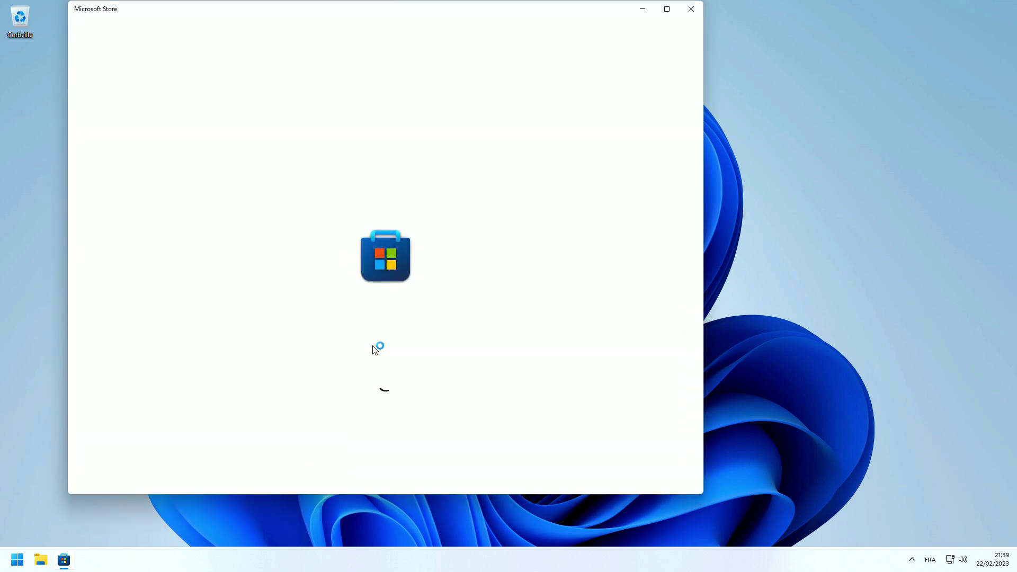
left_click(667, 10)
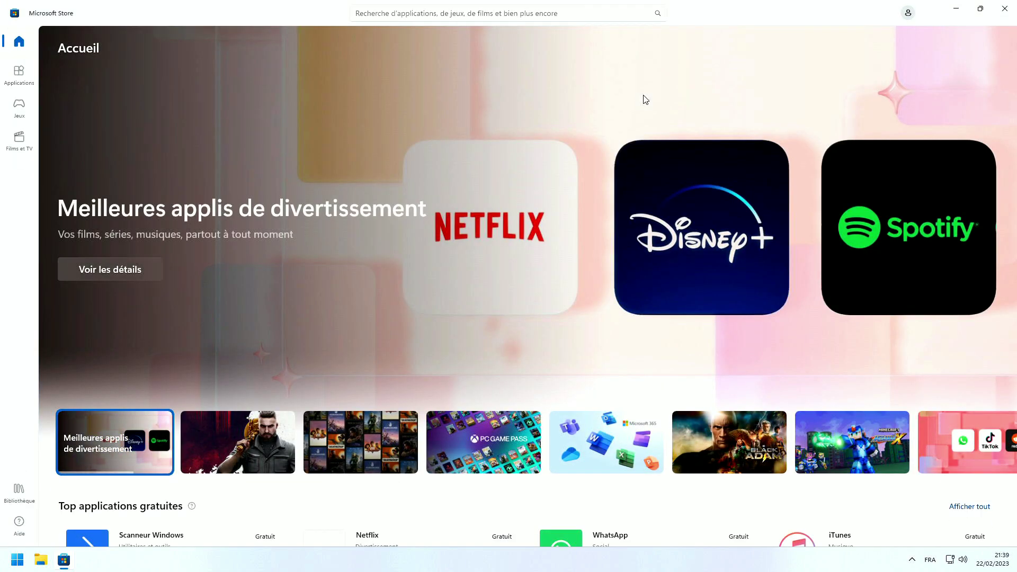
scroll(524, 175, "down", 5)
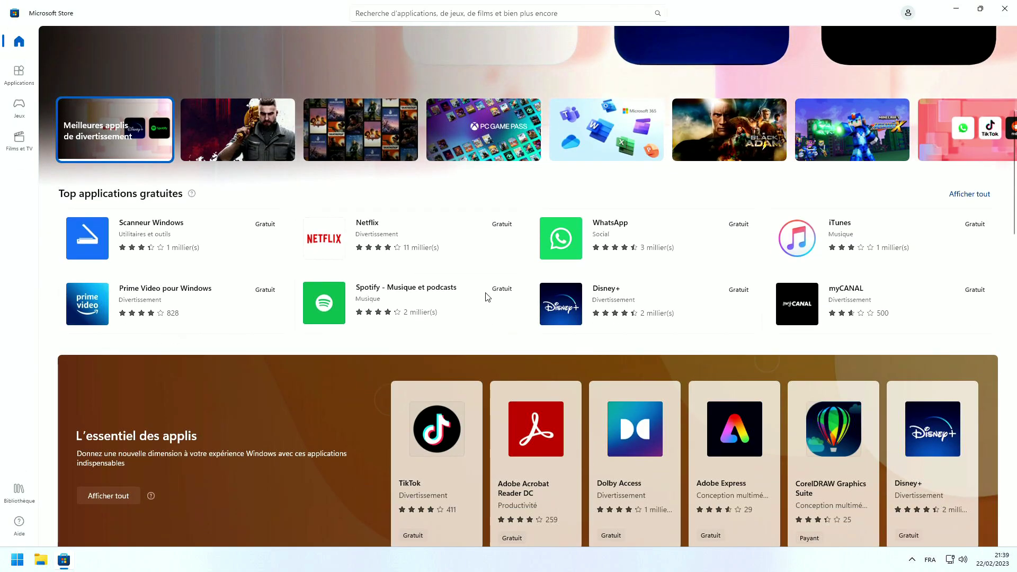
scroll(487, 297, "up", 5)
Search the store for "firefox", open the Mozilla Firefox page and try to get the application
left_click(467, 15)
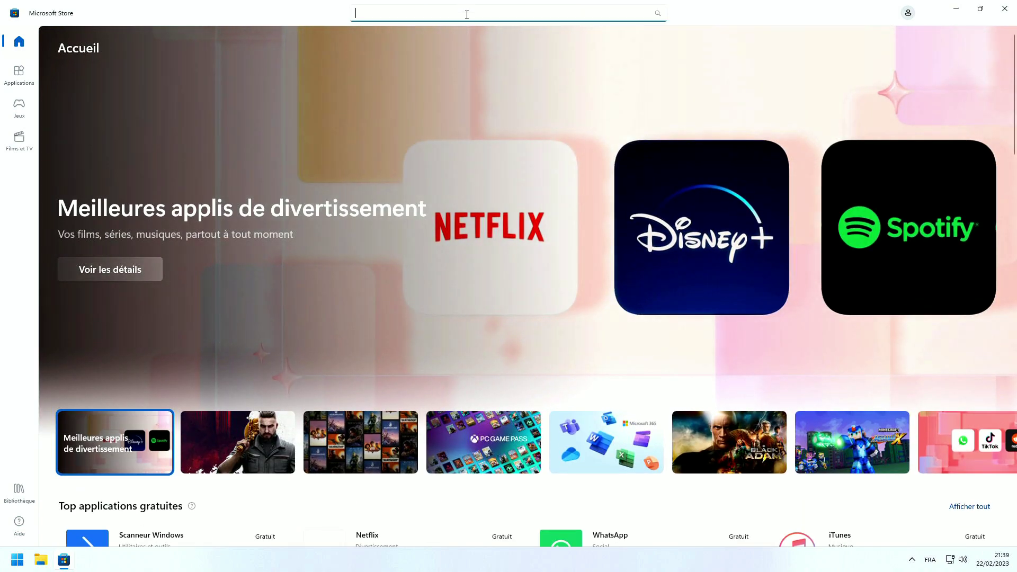
type("firefox")
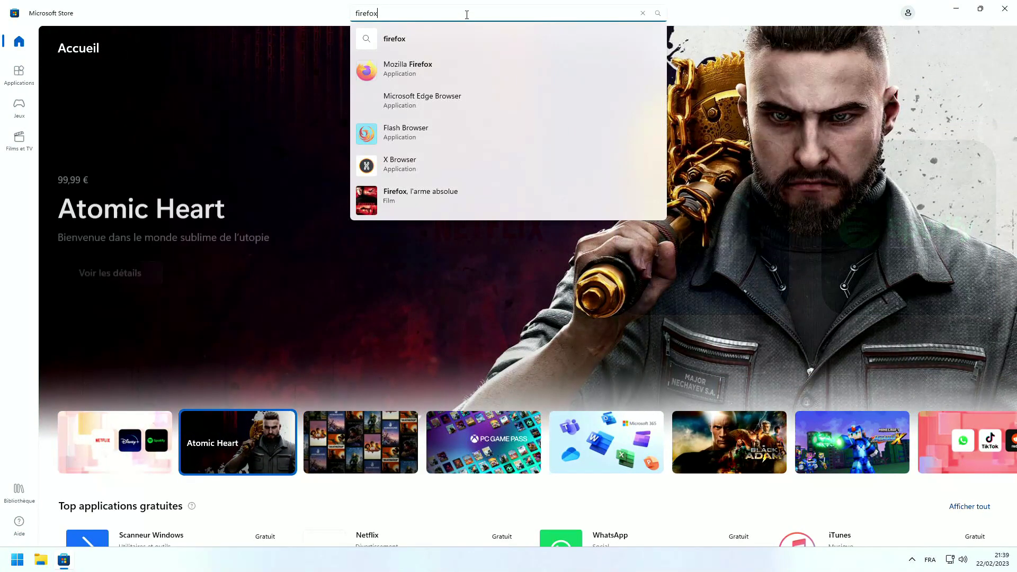
left_click(377, 66)
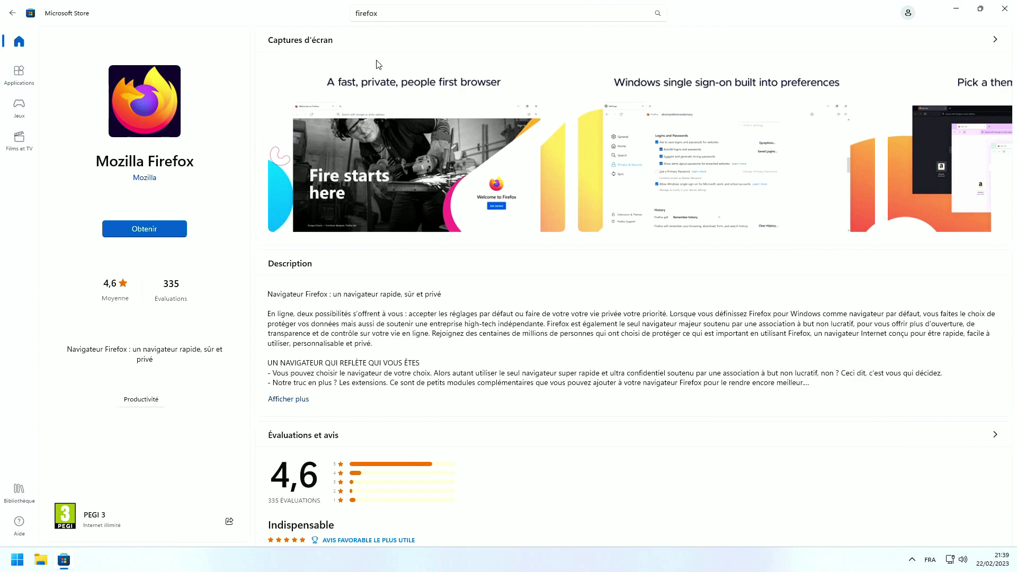
scroll(428, 301, "down", 8)
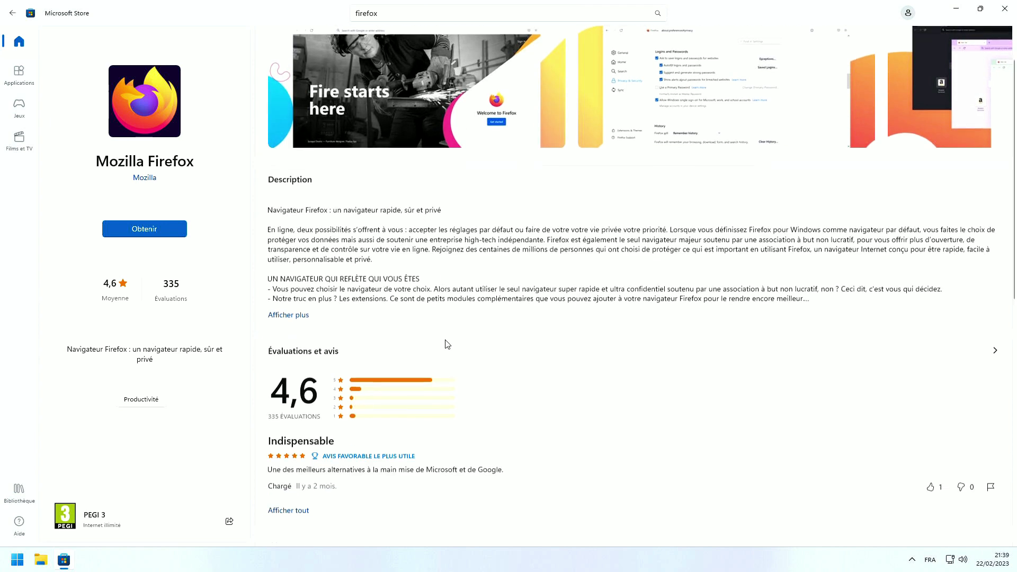
scroll(575, 280, "up", 8)
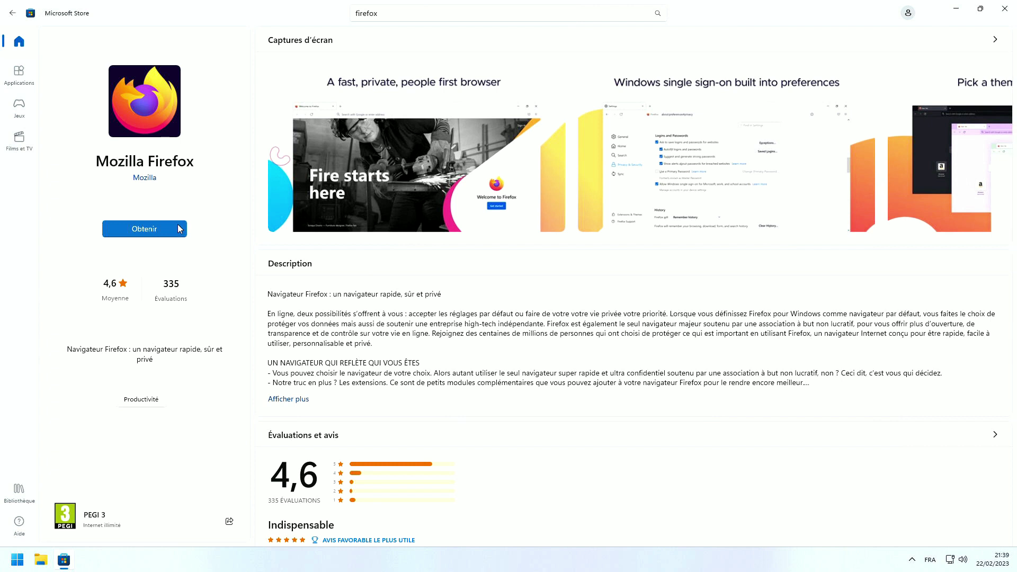
left_click(179, 229)
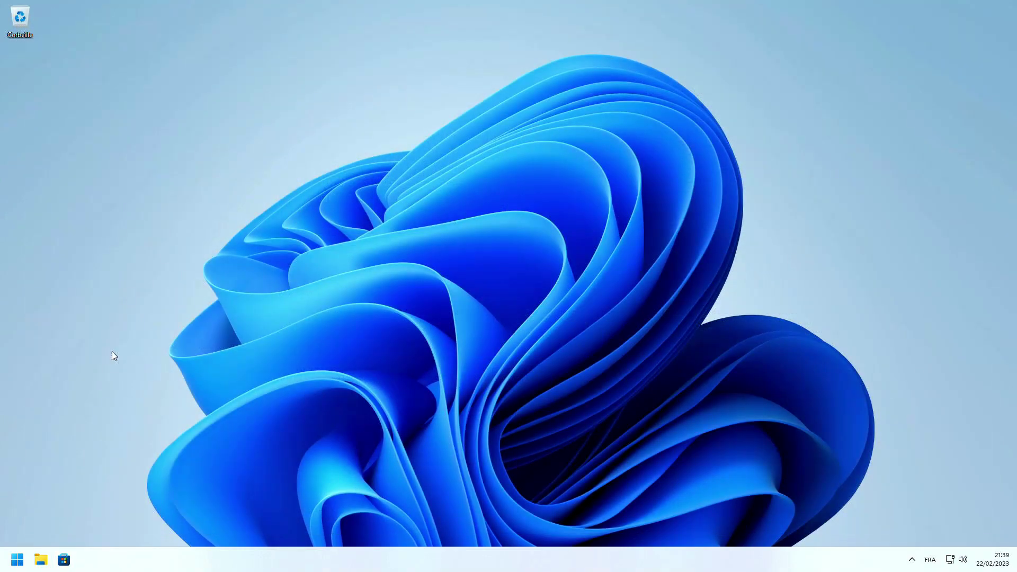
Search for Terminal, run it as administrator with permission granted, dismiss its default-terminal notice and move the window nearer the desktop's centre
left_click(16, 560)
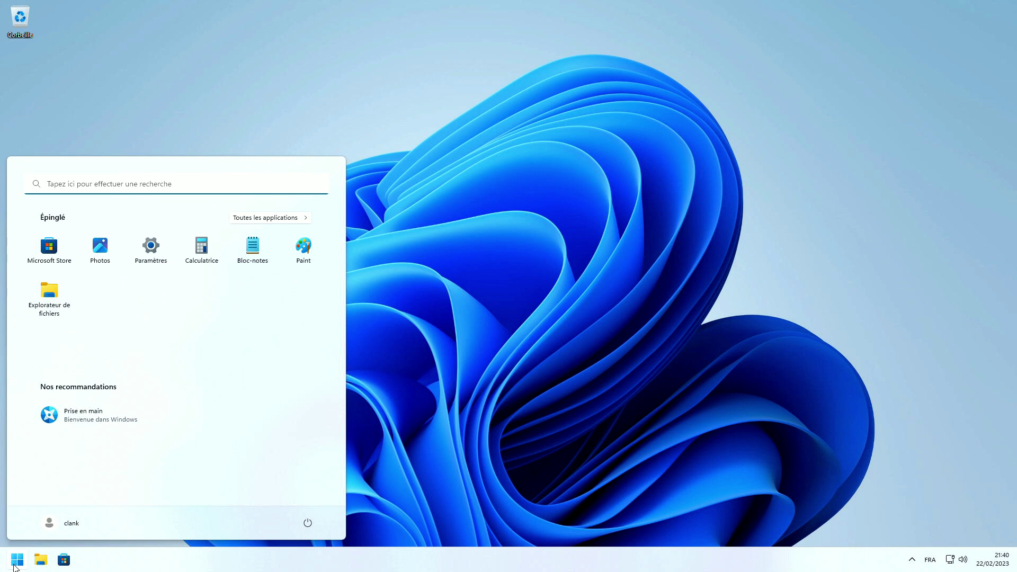
type("ter")
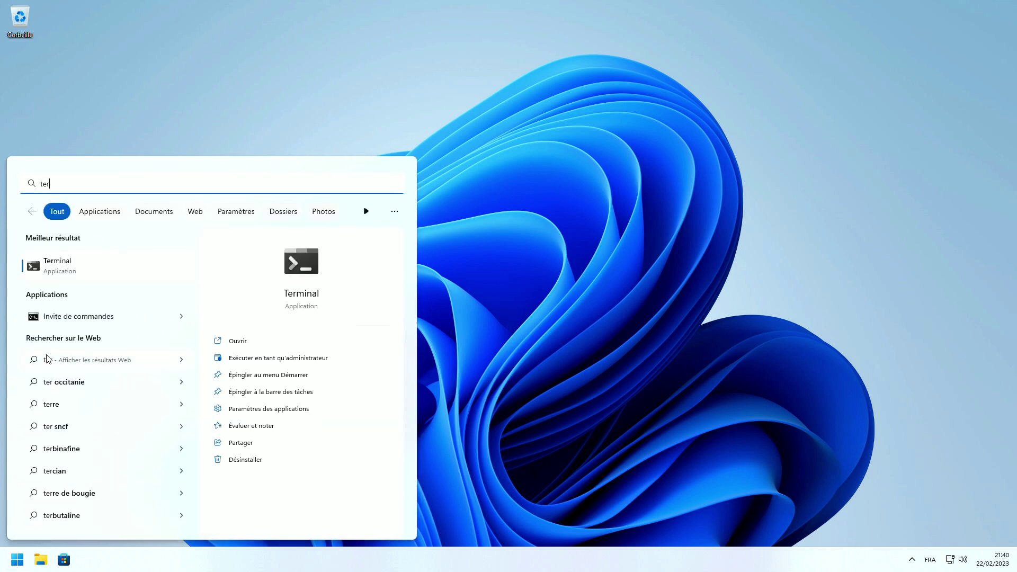
right_click(60, 258)
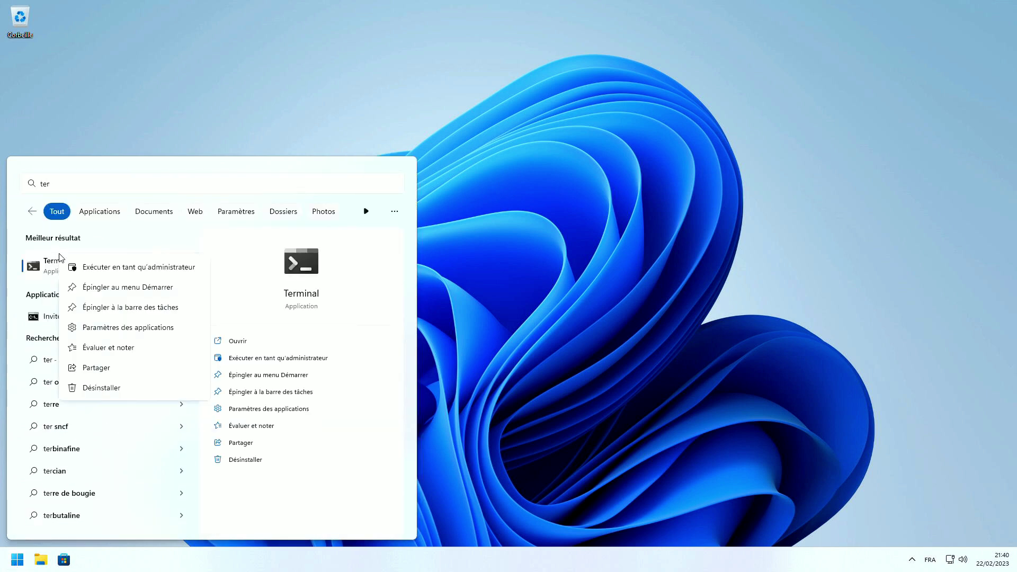
left_click(106, 267)
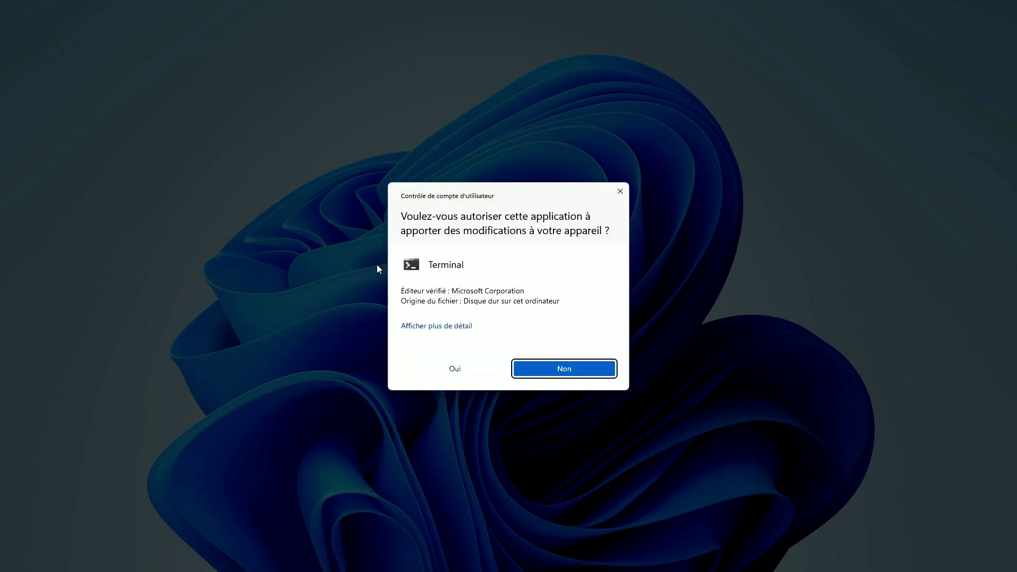
left_click(454, 369)
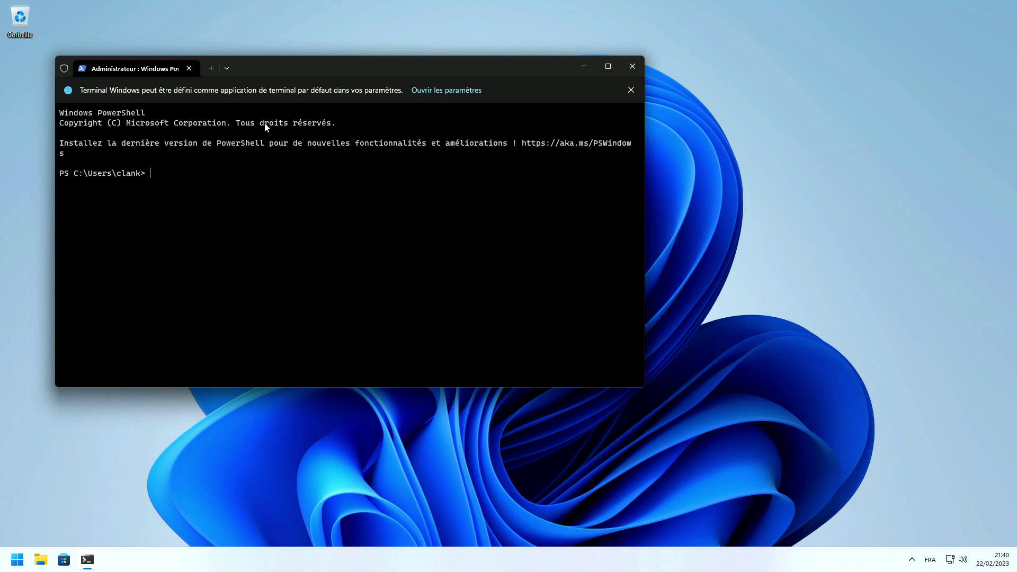
left_click(631, 90)
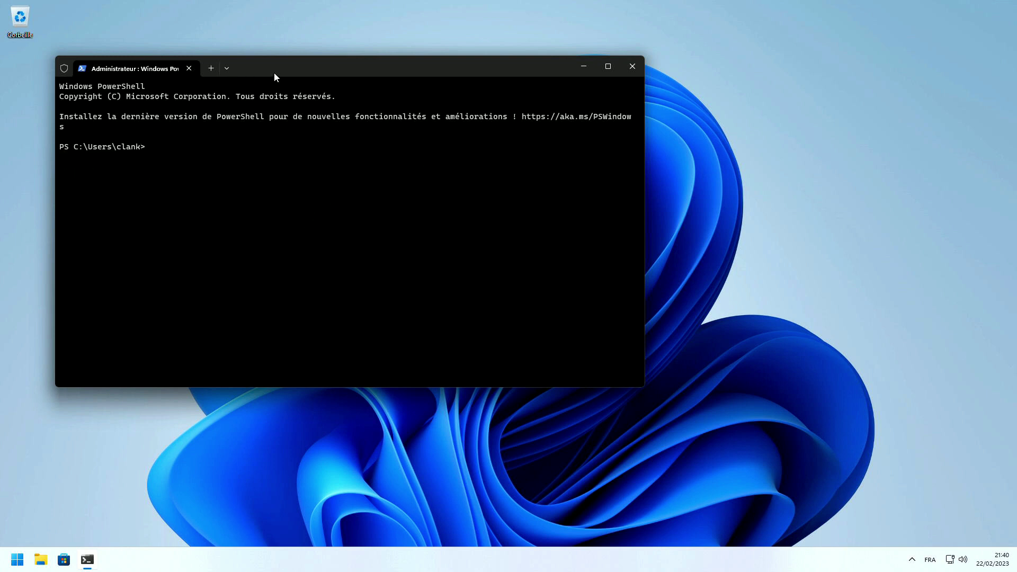
left_click_drag(274, 78, 337, 157)
Try an additional PowerShell tab in the administrator Terminal and close it again
key("ctrl+t")
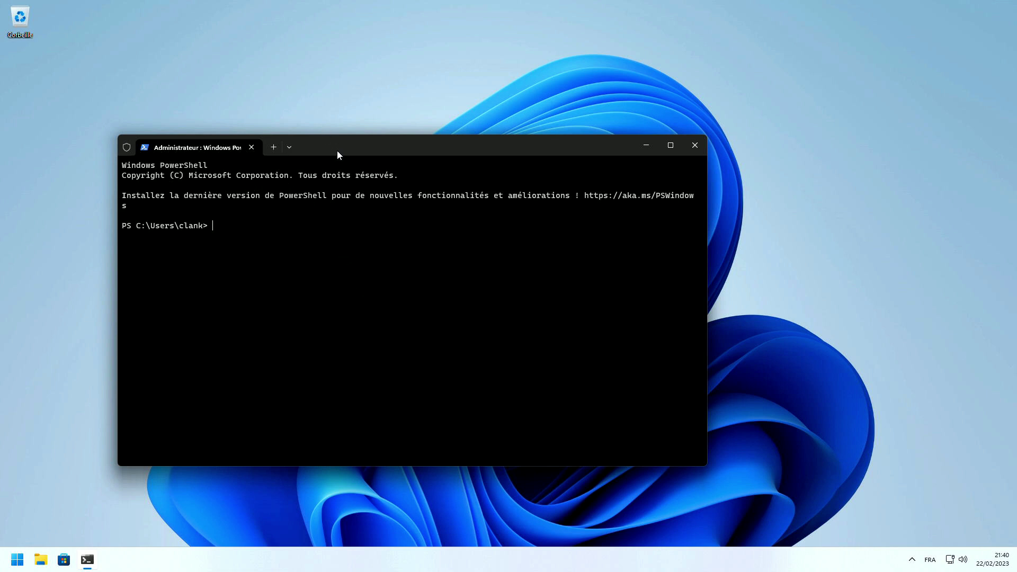
key("ctrl+t")
left_click_drag(295, 276, 298, 284)
key("BackSpace")
left_click(273, 147)
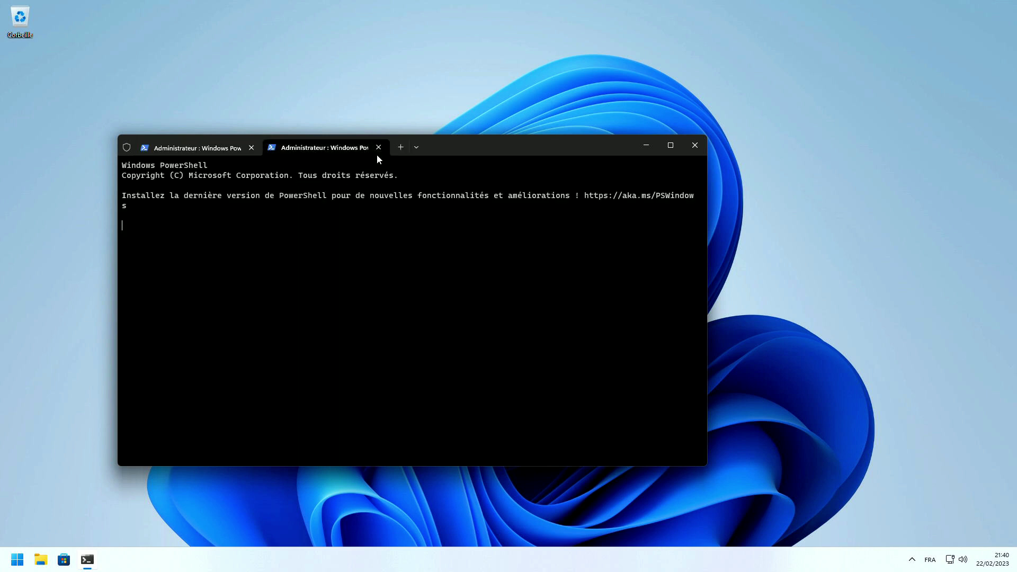
left_click(377, 147)
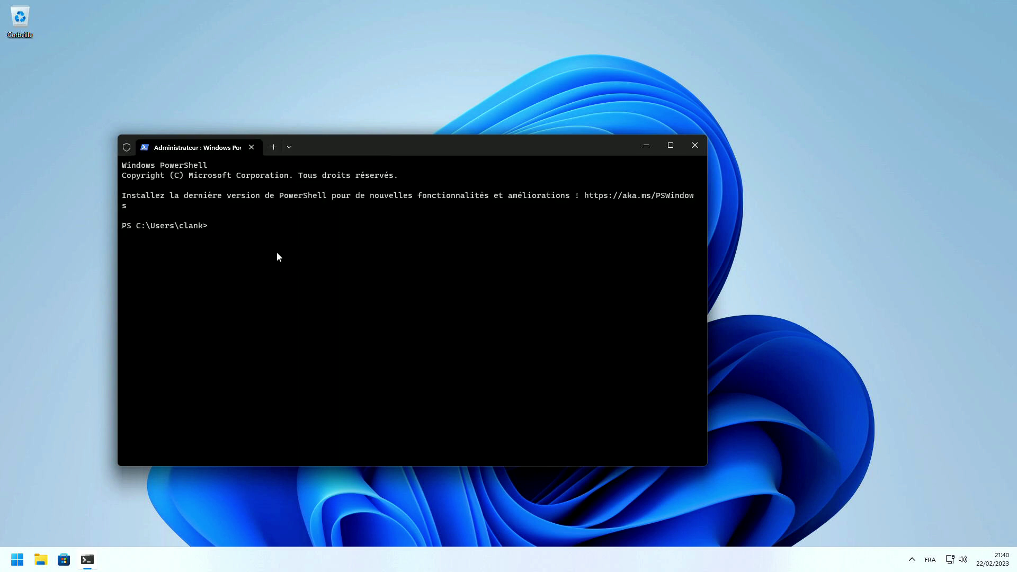
Install Firefox with the command "winget install --id Mozilla.firefox" and accept the source agreements
type("winget insta")
type("ll ")
type("-")
key("BackSpace")
type("--id Mozilla .firefox")
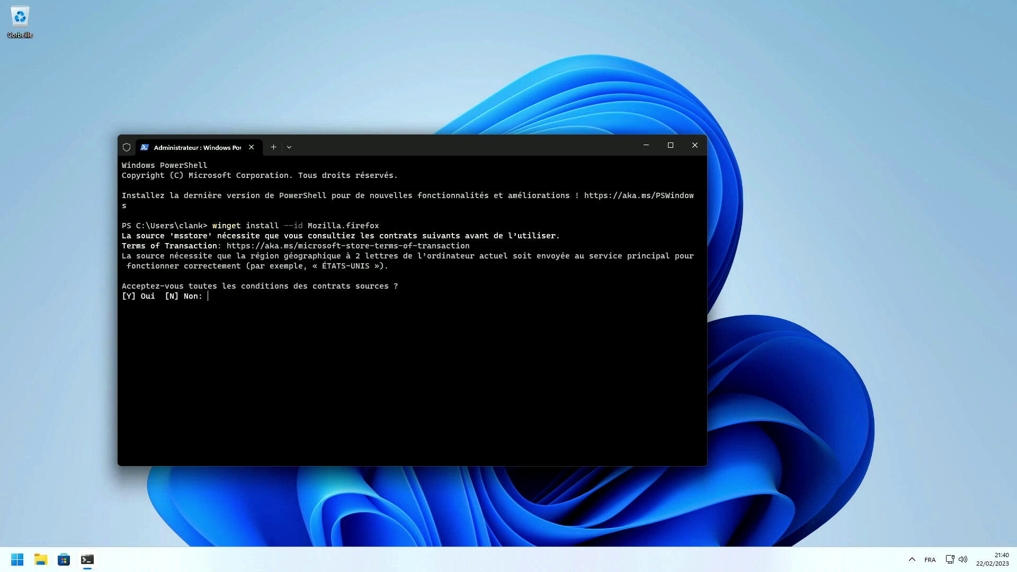
type("y")
key("Return")
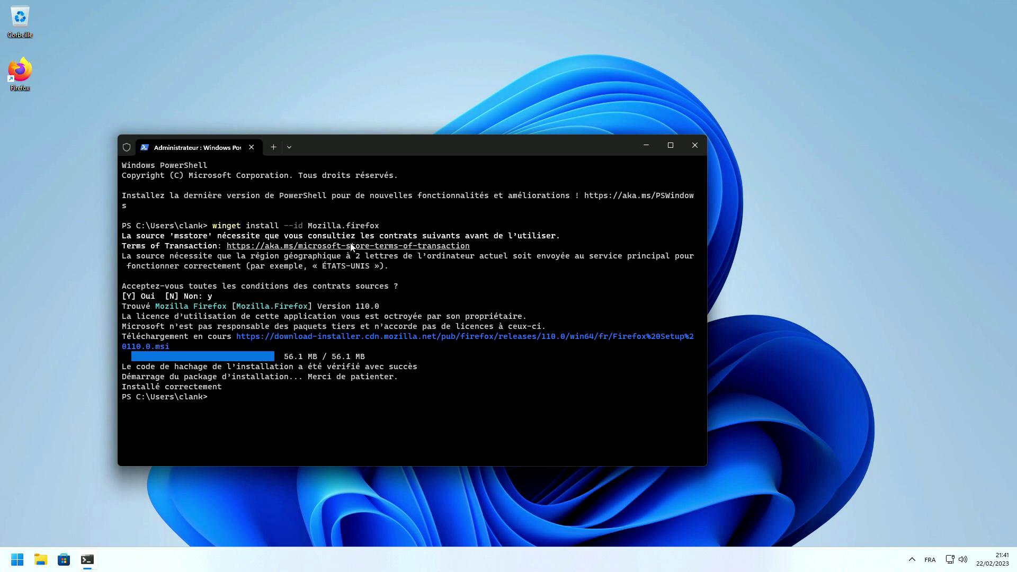
Close the Terminal, try the Firefox desktop shortcut and restart the computer
left_click(694, 145)
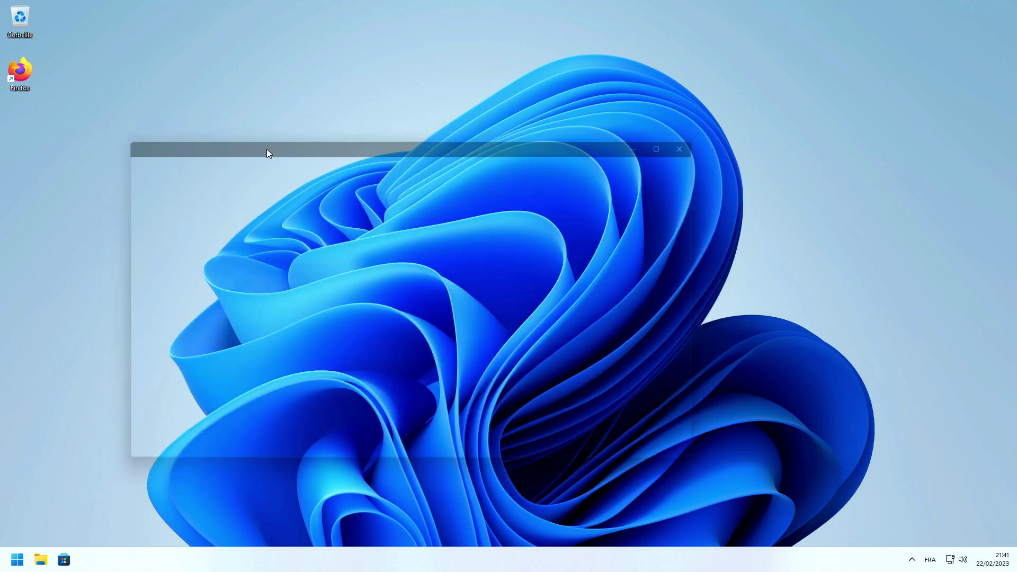
double_click(20, 74)
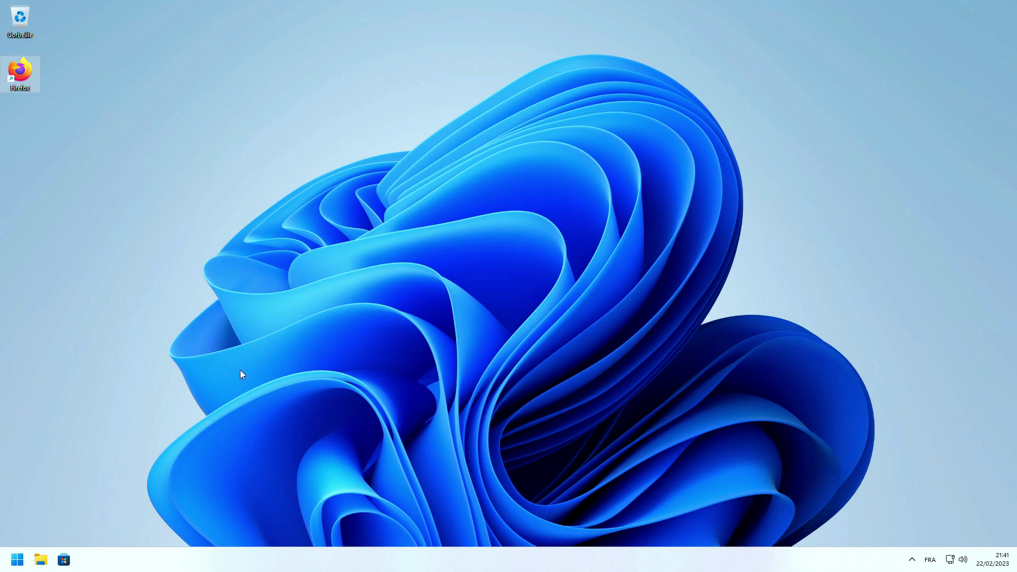
left_click(17, 559)
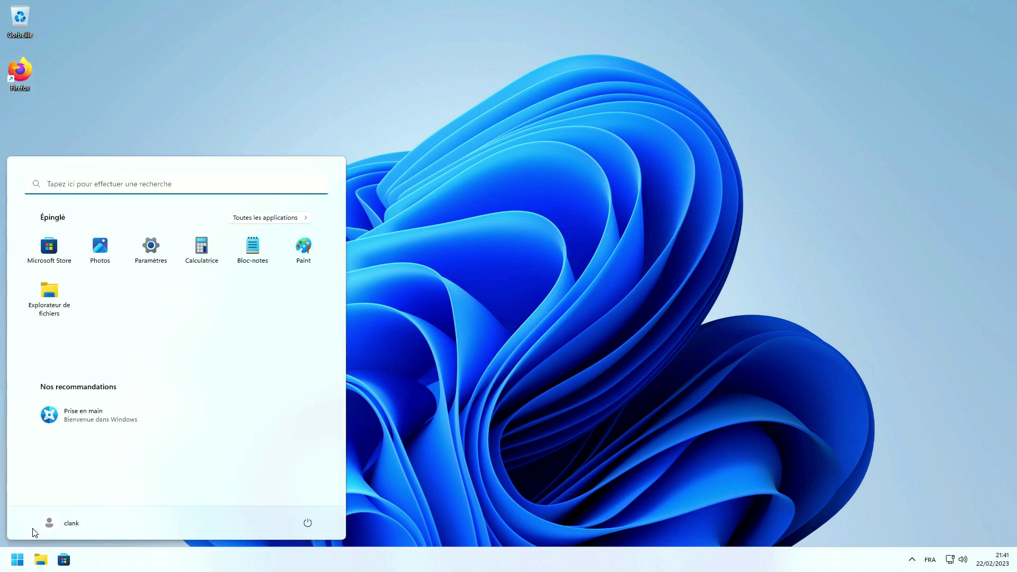
left_click(307, 523)
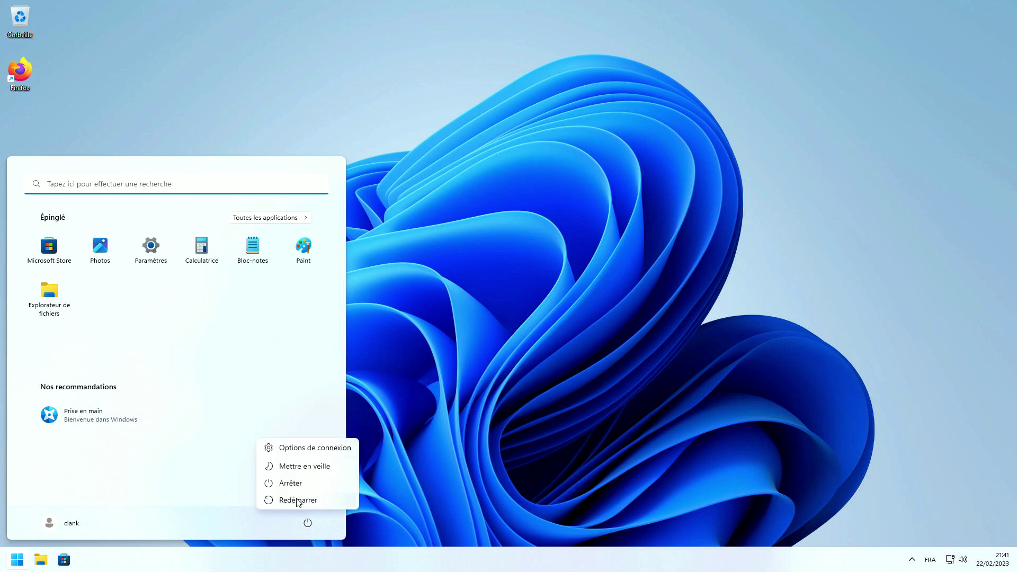
left_click(299, 500)
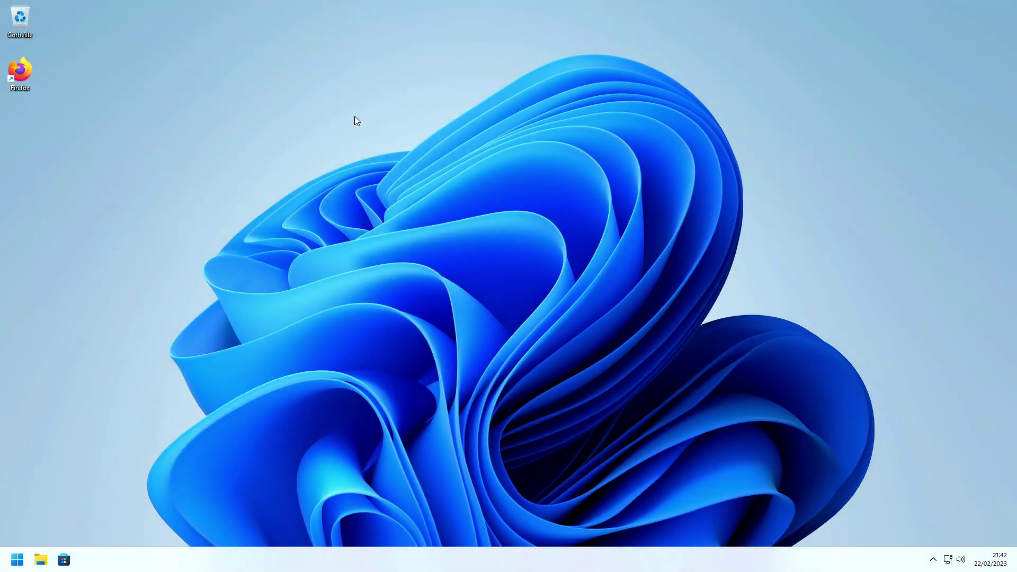
Open the Task Manager in a maximised window and check the memory usage in its performance view
right_click(592, 563)
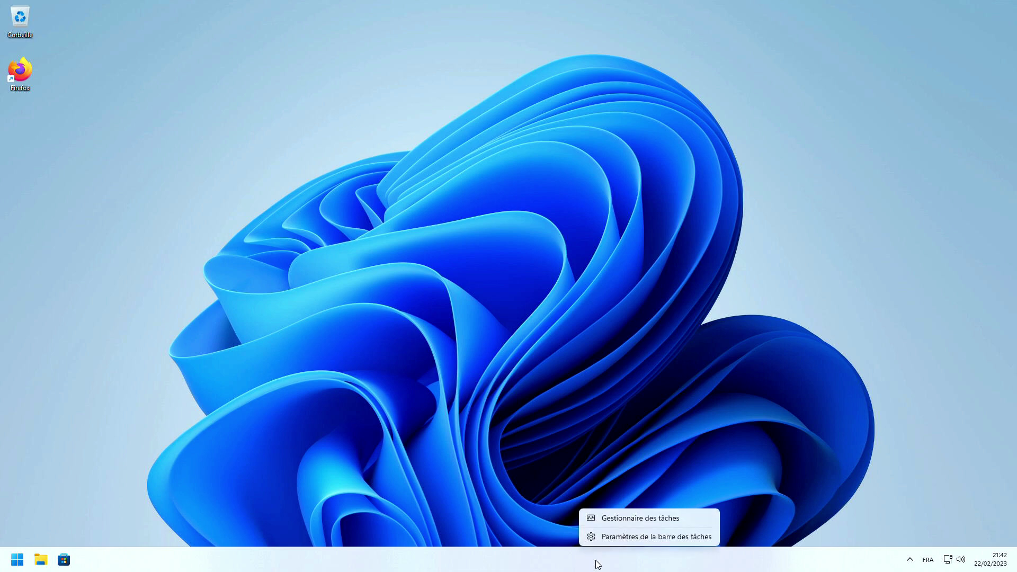
left_click(614, 522)
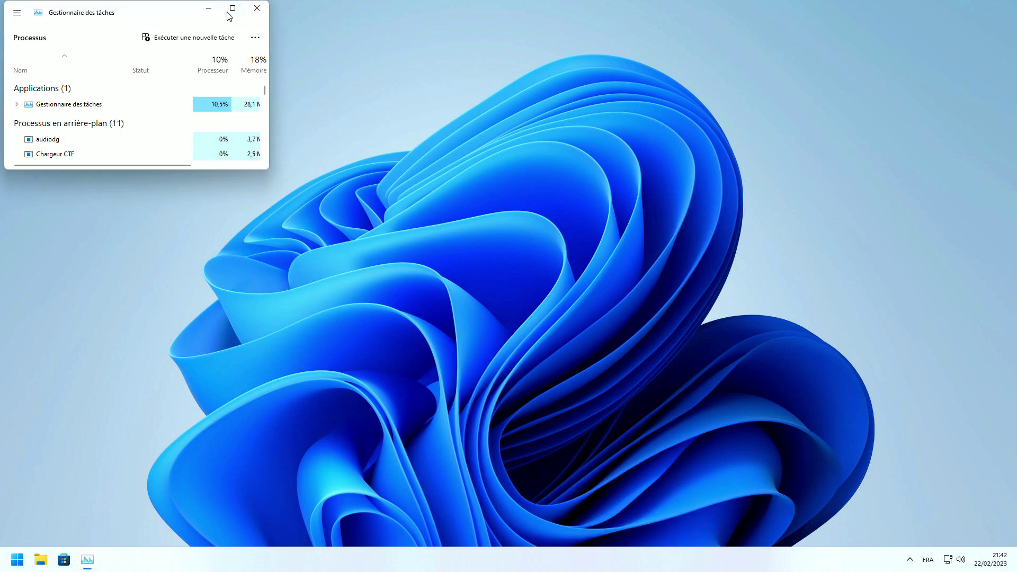
left_click(230, 9)
left_click(48, 51)
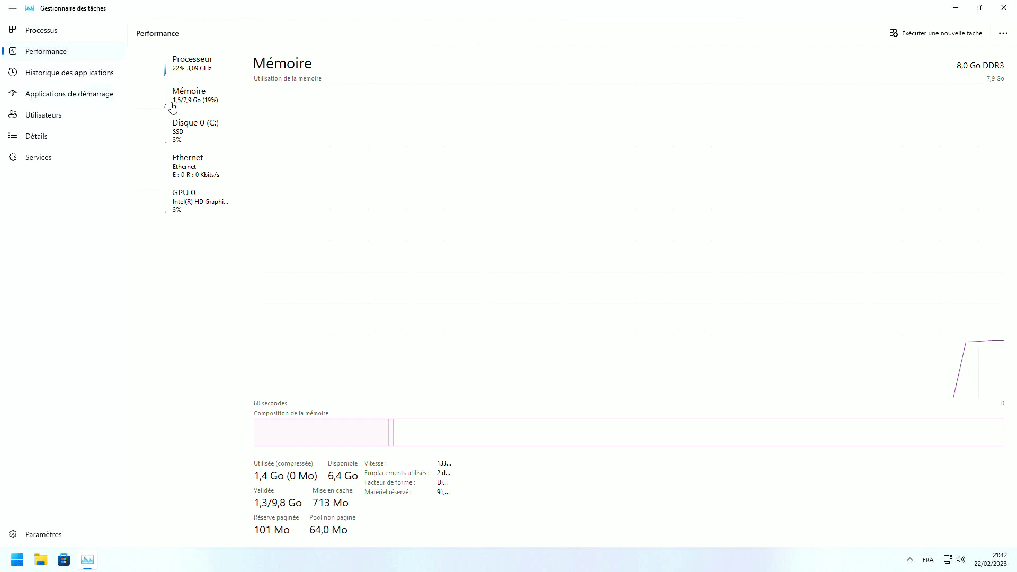
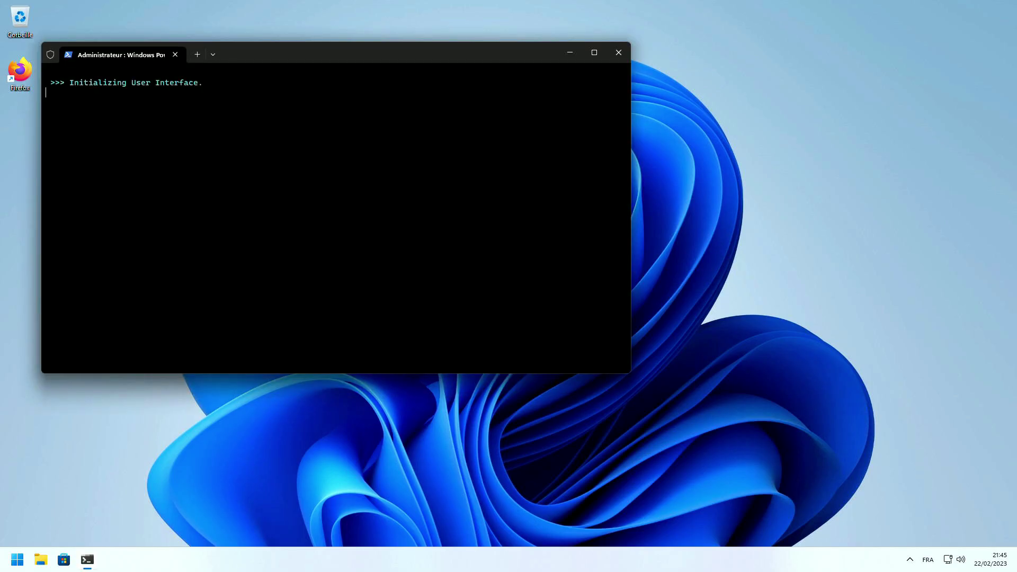
Use Windows Powertool to remove the bloatware and disable Background Apps in its system settings
left_click(571, 325)
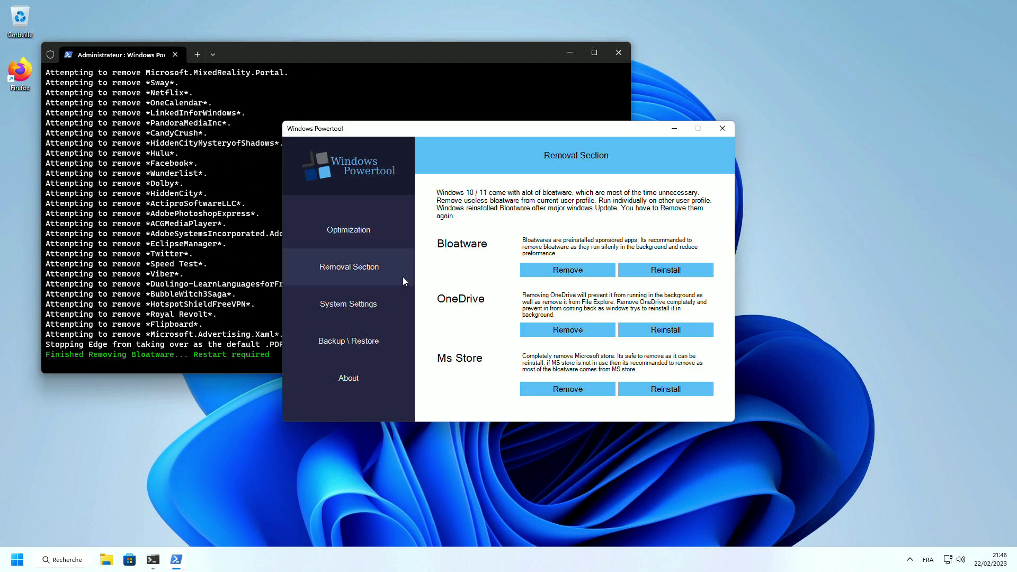
left_click(348, 303)
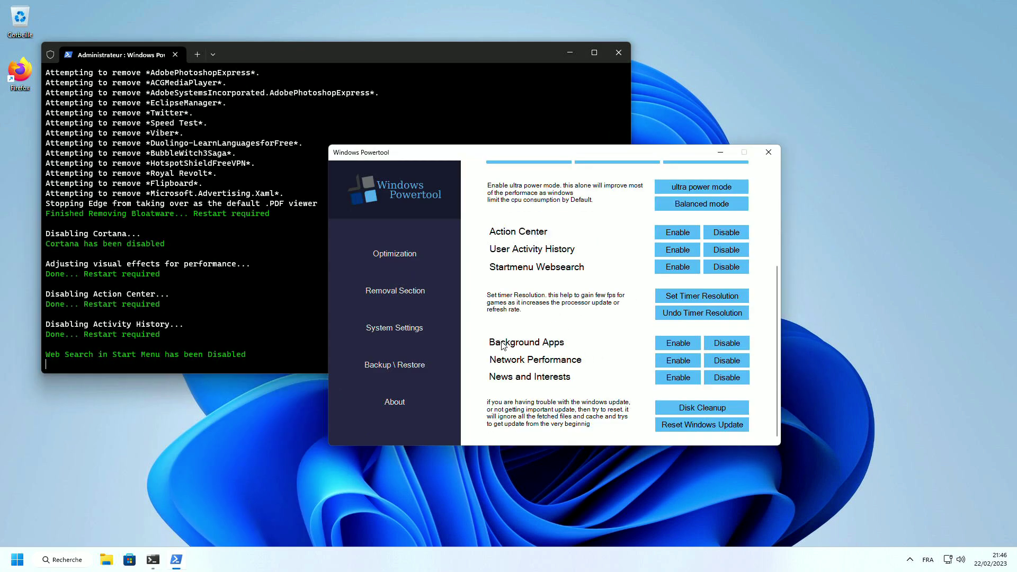
left_click(721, 345)
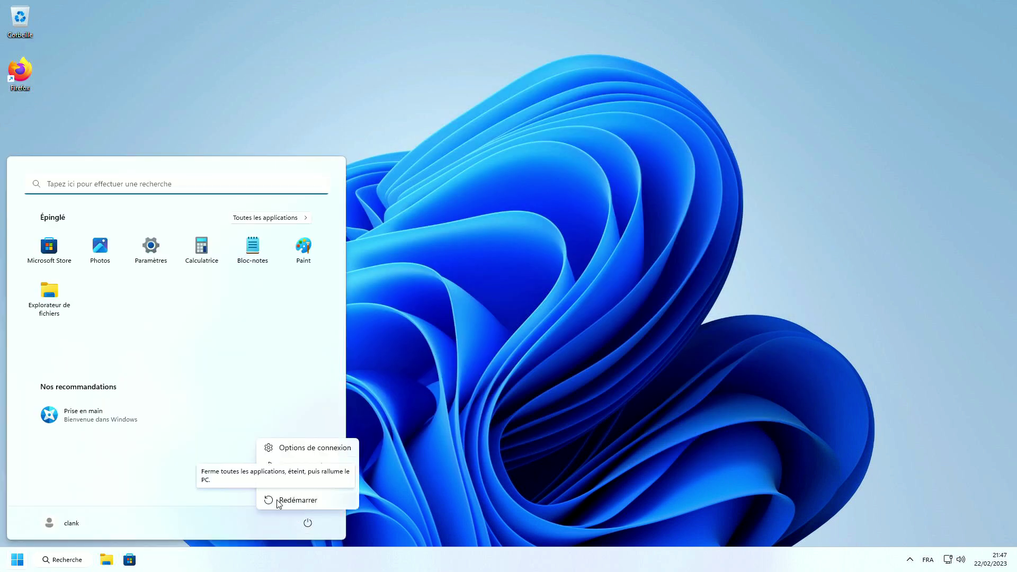
Restart the computer and check the memory usage in a maximised Task Manager
left_click(281, 495)
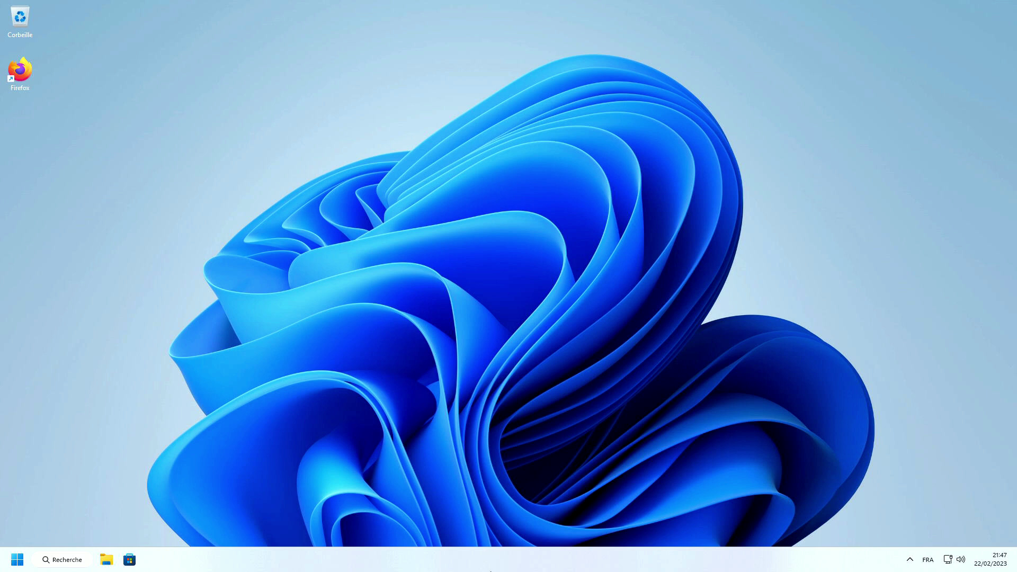
right_click(490, 571)
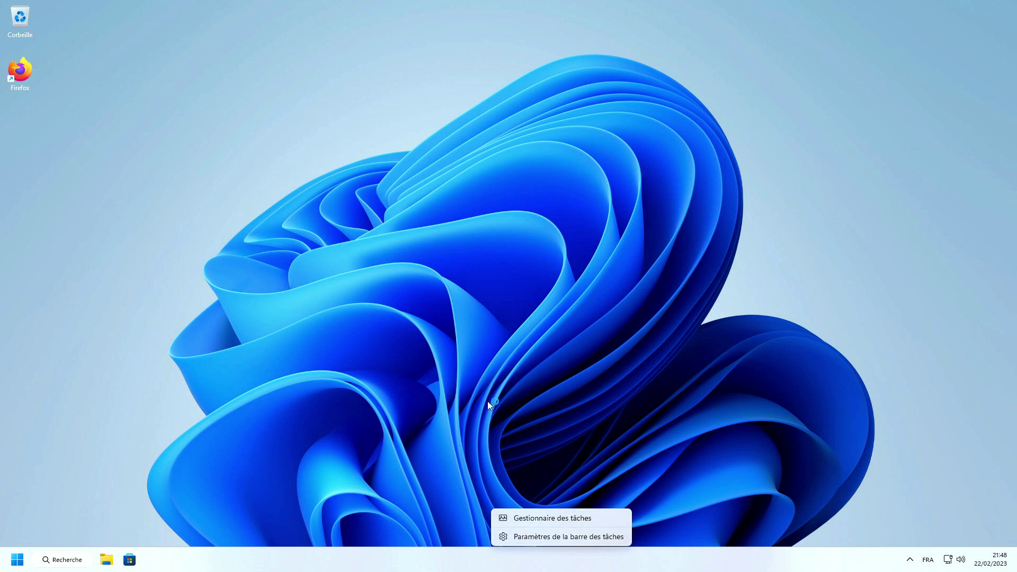
key("ctrl+shift+Escape")
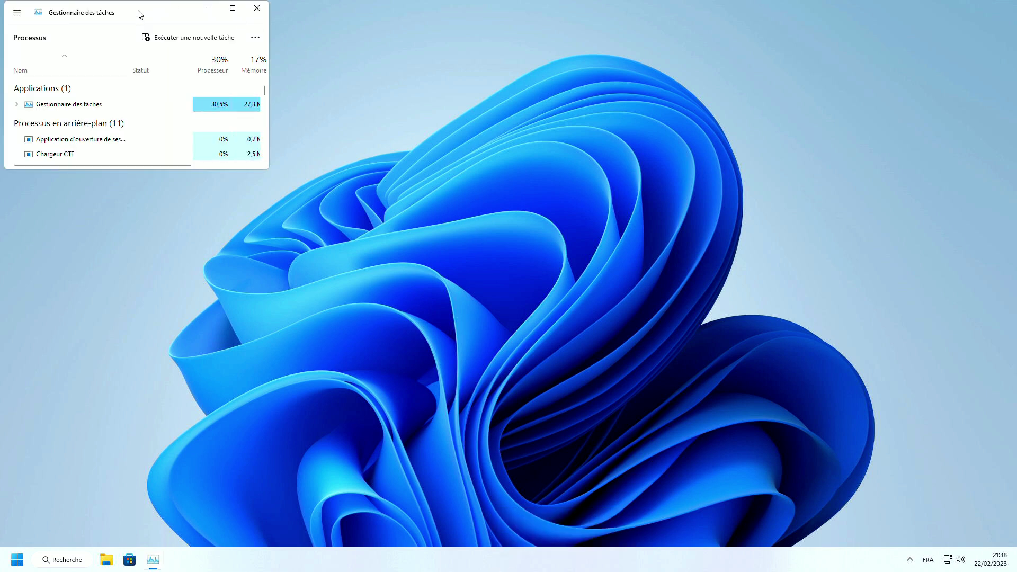
left_click_drag(140, 14, 290, 82)
left_click(382, 75)
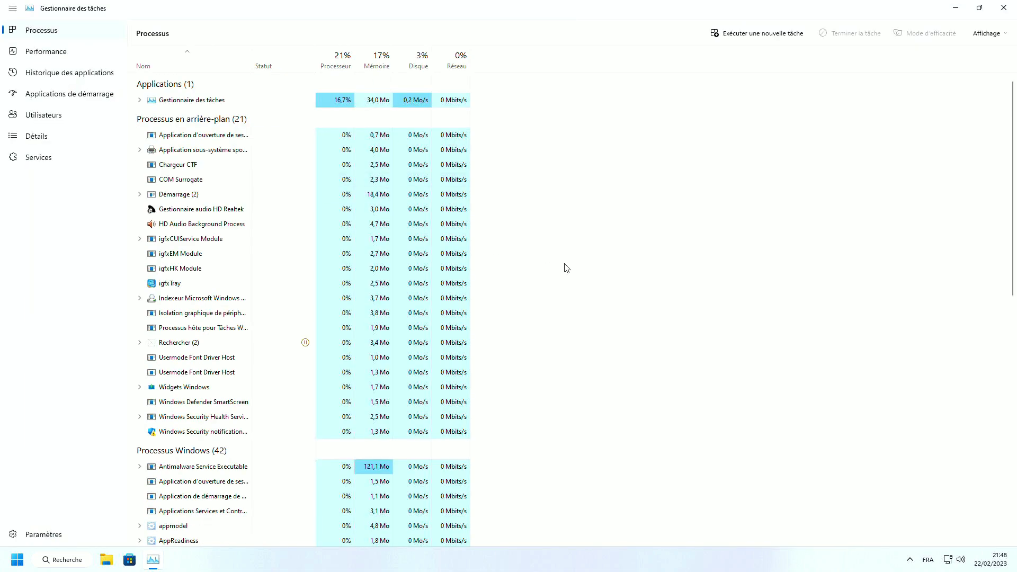
left_click(41, 52)
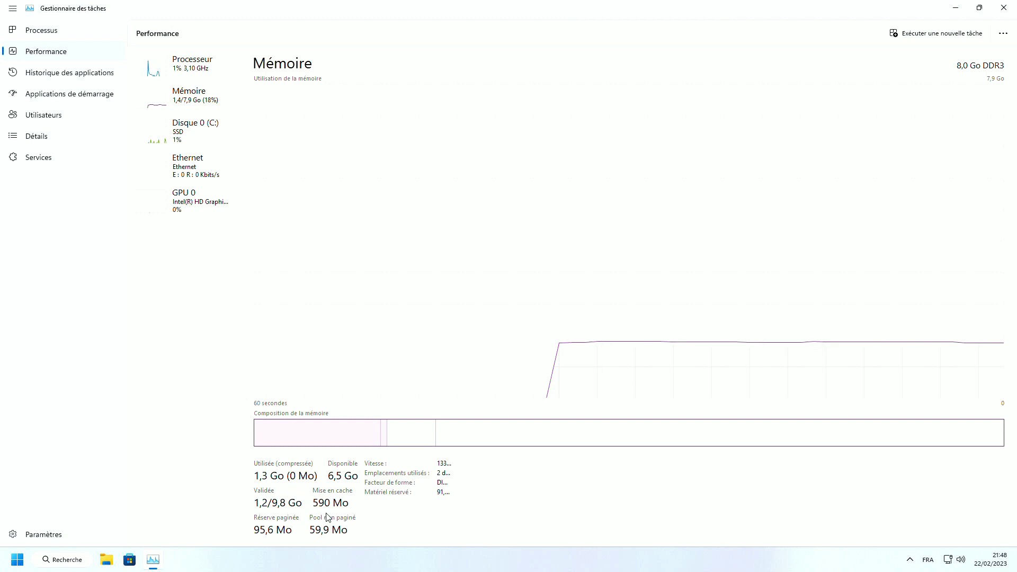
Open the system information page and examine the processor model and the installed RAM
key("super+Pause")
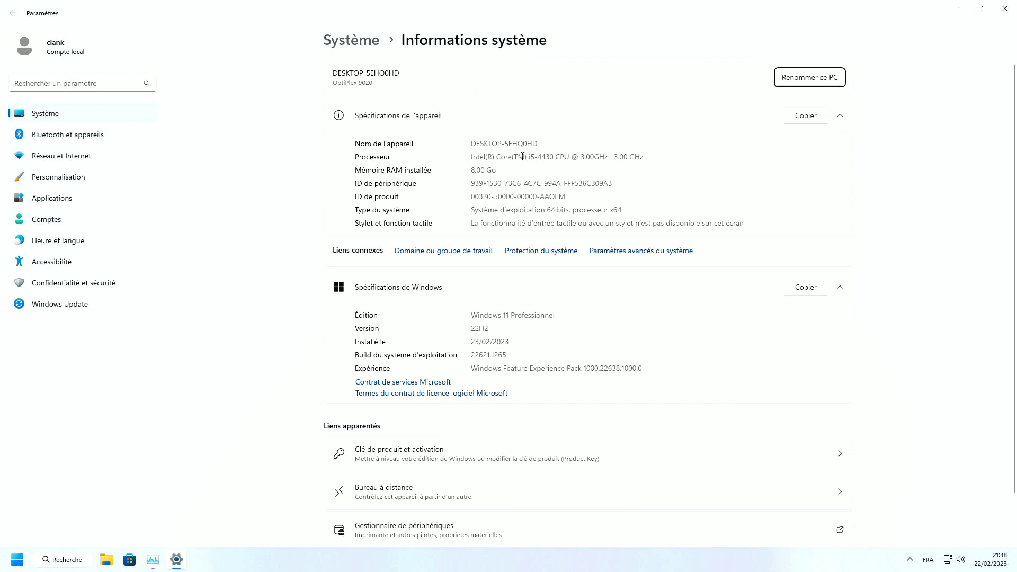
left_click_drag(526, 158, 601, 157)
left_click(642, 159)
double_click(483, 169)
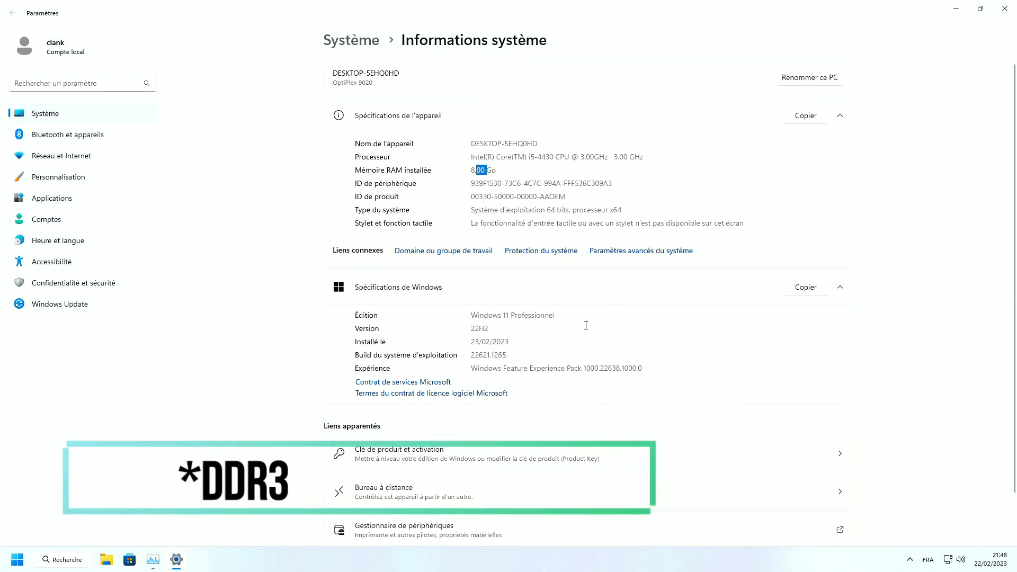
left_click(506, 278)
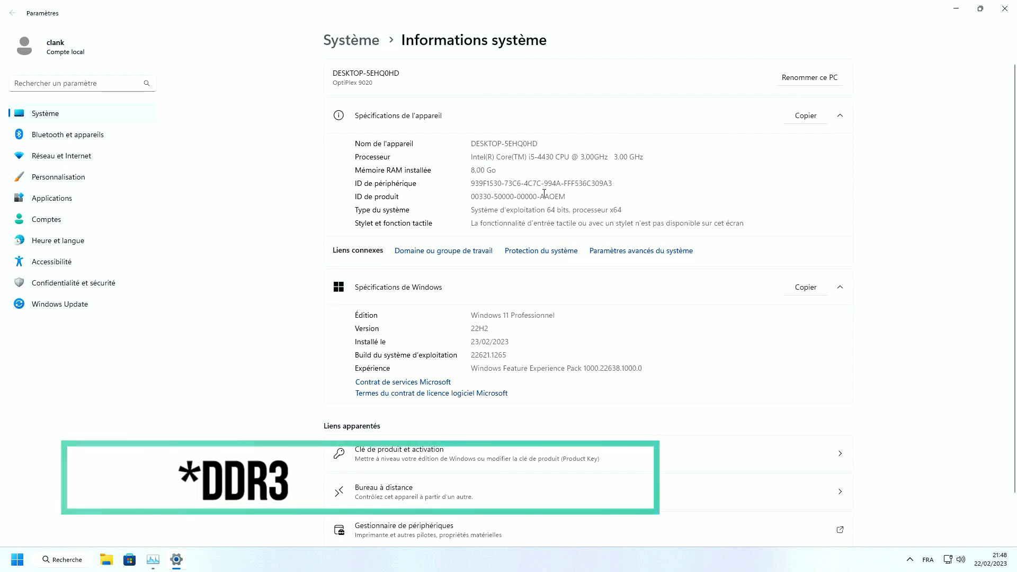